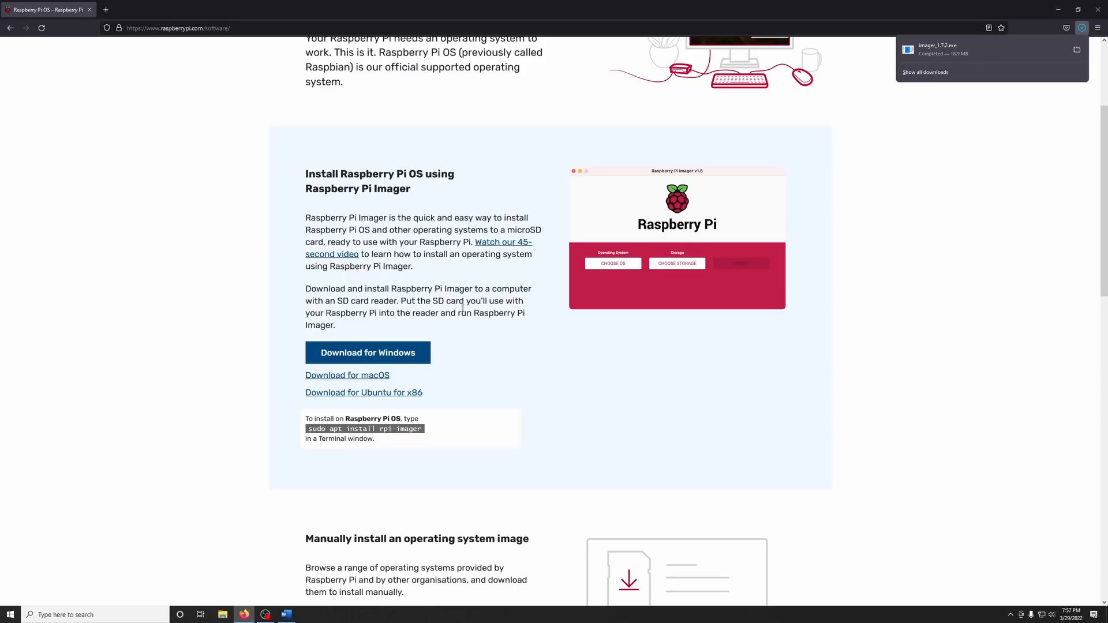
# Install Raspberry Pi Imager from the downloaded imager_1.7.2.exe, launch it and move its window toward the middle of the screen.
pyautogui.click(1005, 43)
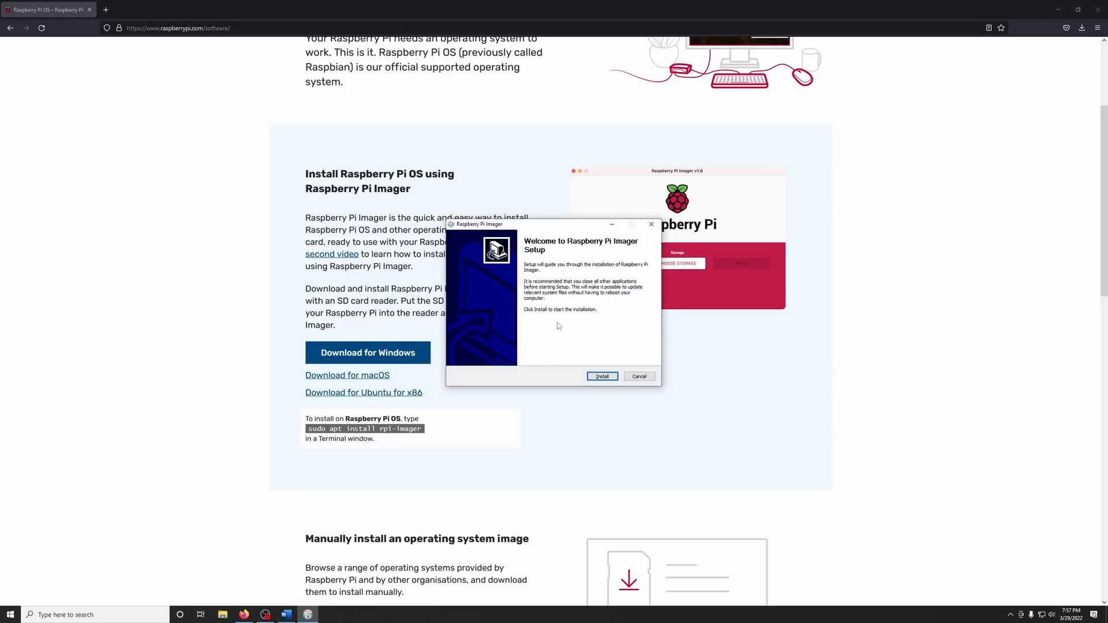
pyautogui.click(600, 376)
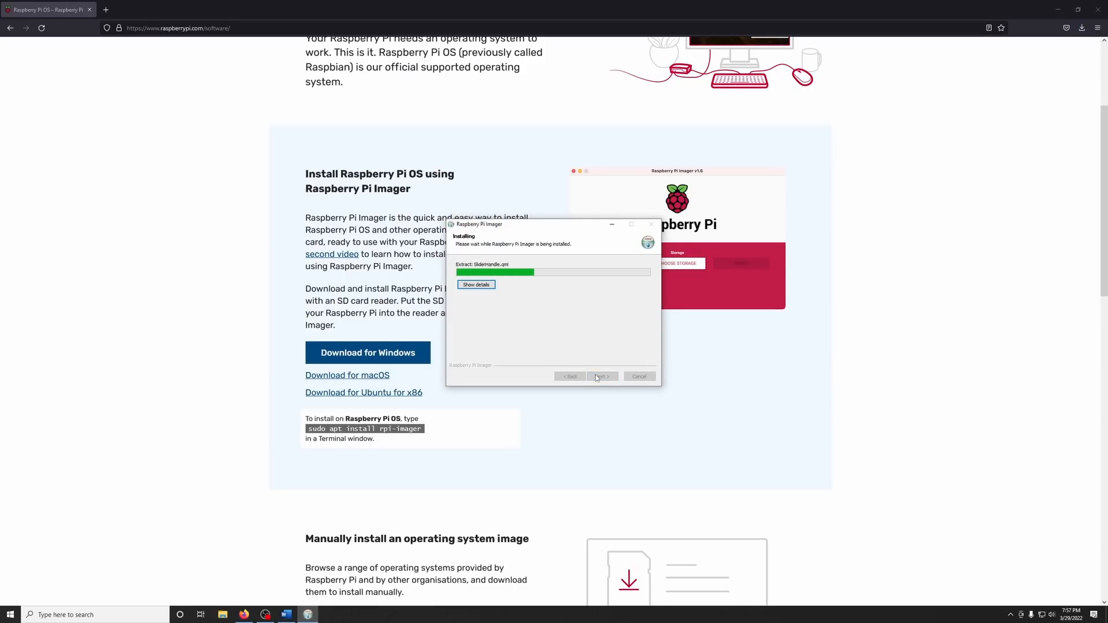
pyautogui.click(600, 377)
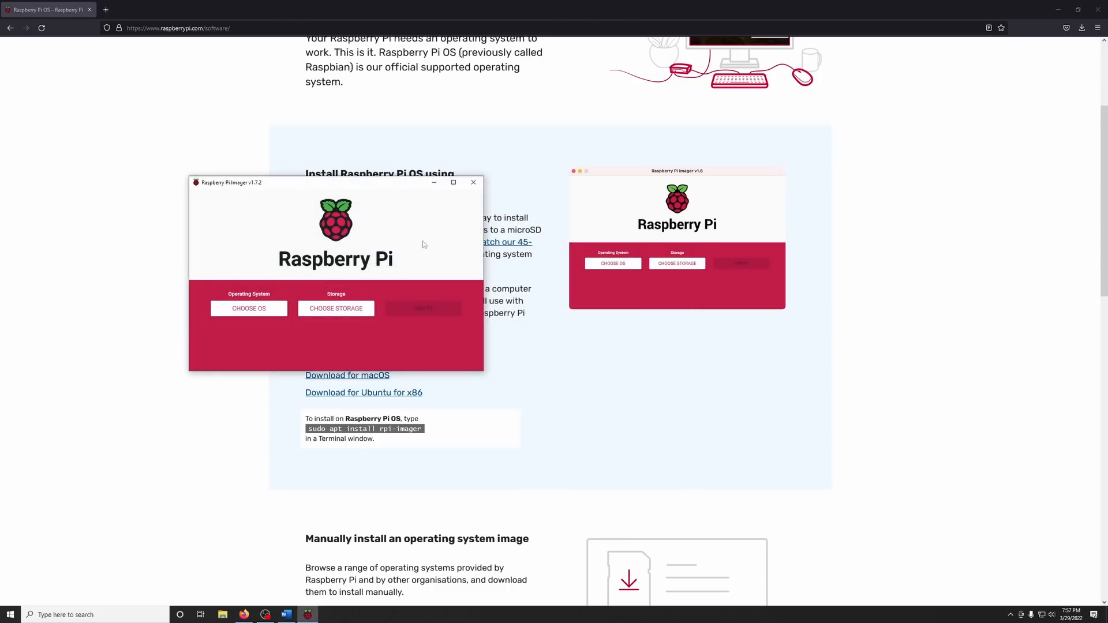
pyautogui.moveTo(376, 189); pyautogui.dragTo(695, 240)
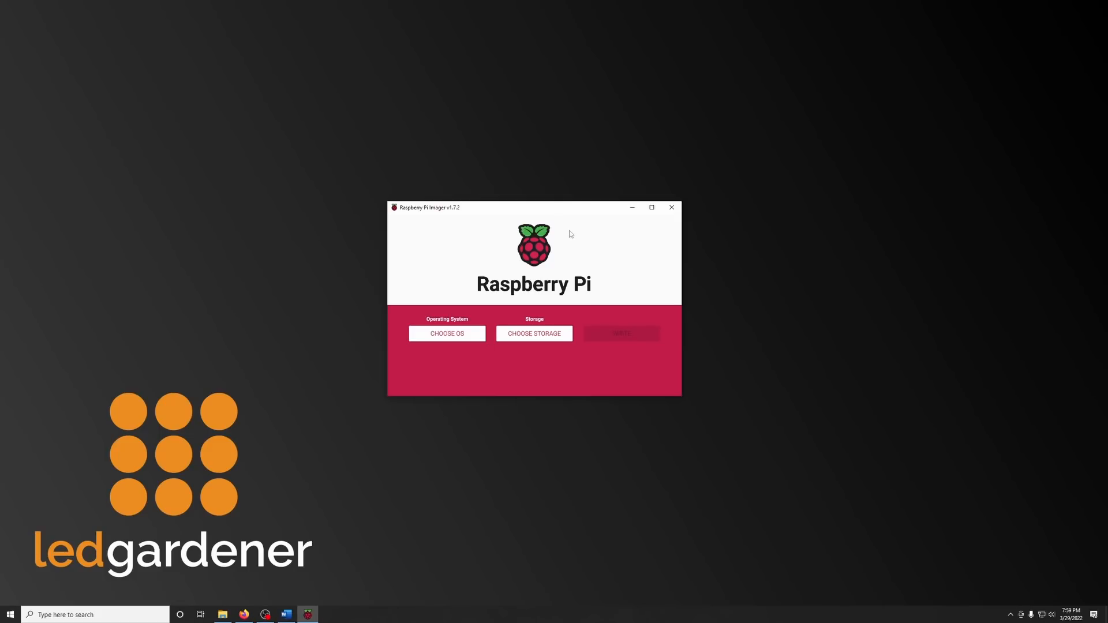
# Choose the USB Boot bootloader image from the Misc utility images as the operating system.
pyautogui.click(473, 330)
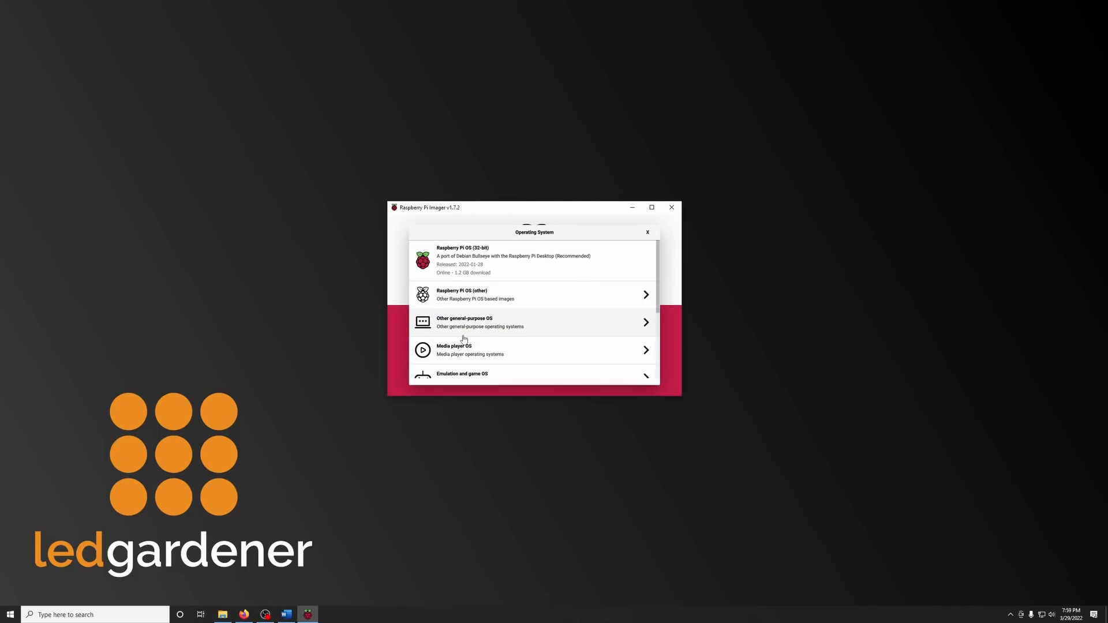
pyautogui.scroll(-5, 489, 318)
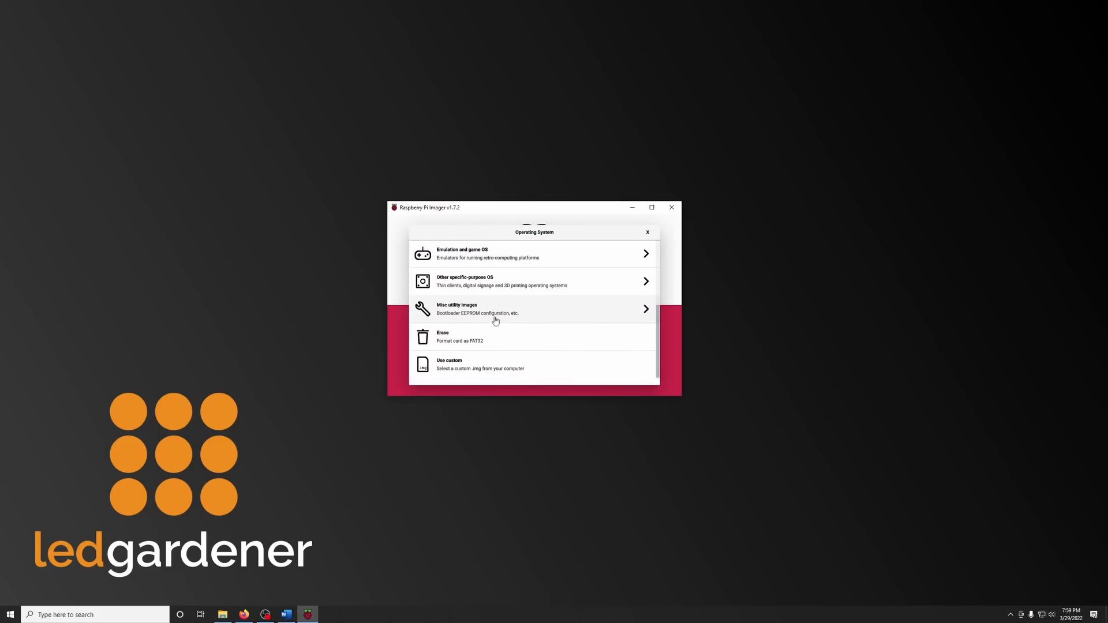
pyautogui.click(518, 312)
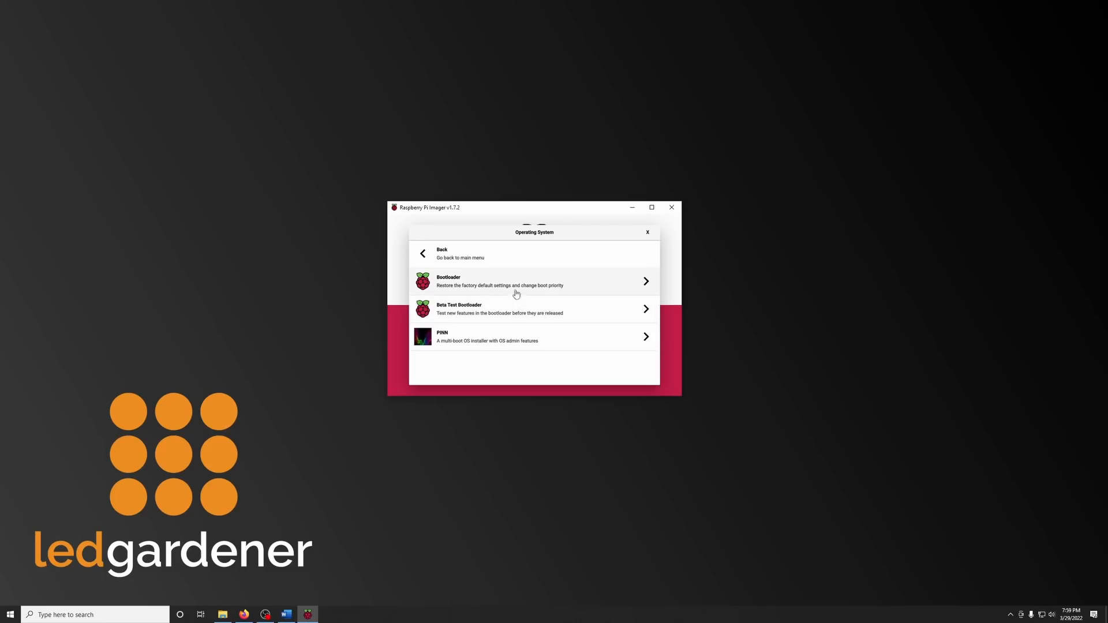
pyautogui.click(454, 282)
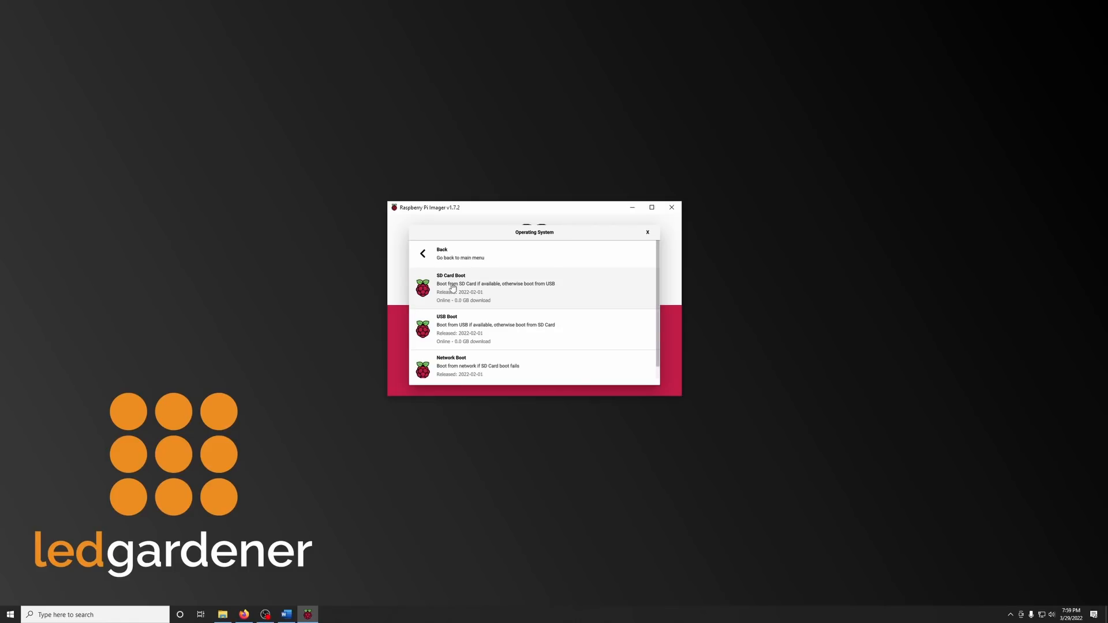
pyautogui.click(445, 323)
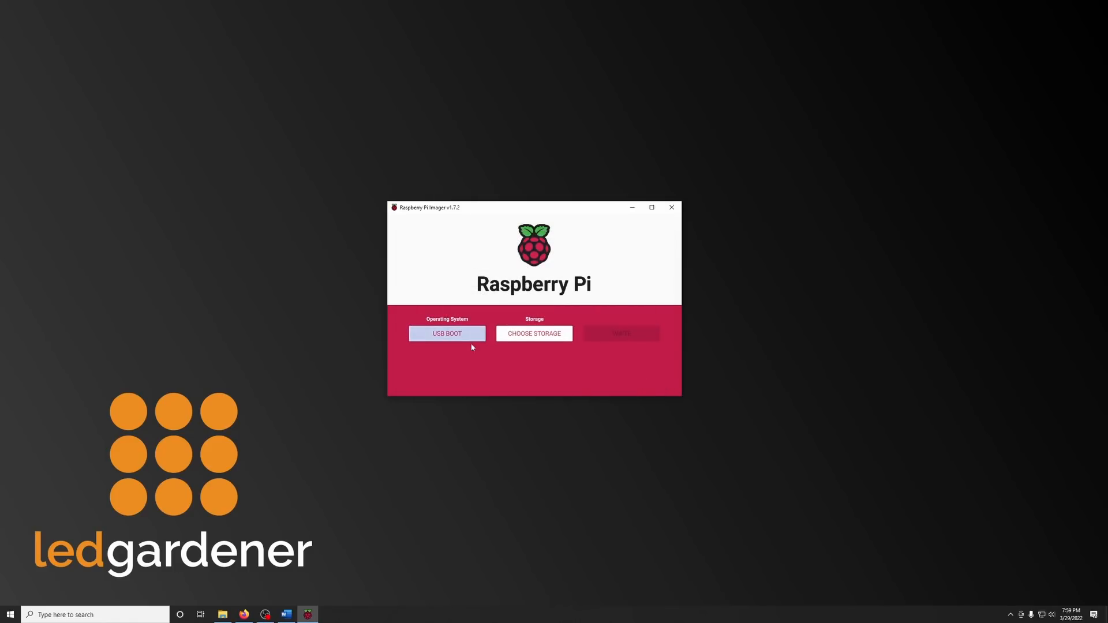
# Write the USB Boot image to the 32.0 GB Sony MRW-S1 USB Device, allowing its existing data to be erased.
pyautogui.click(526, 335)
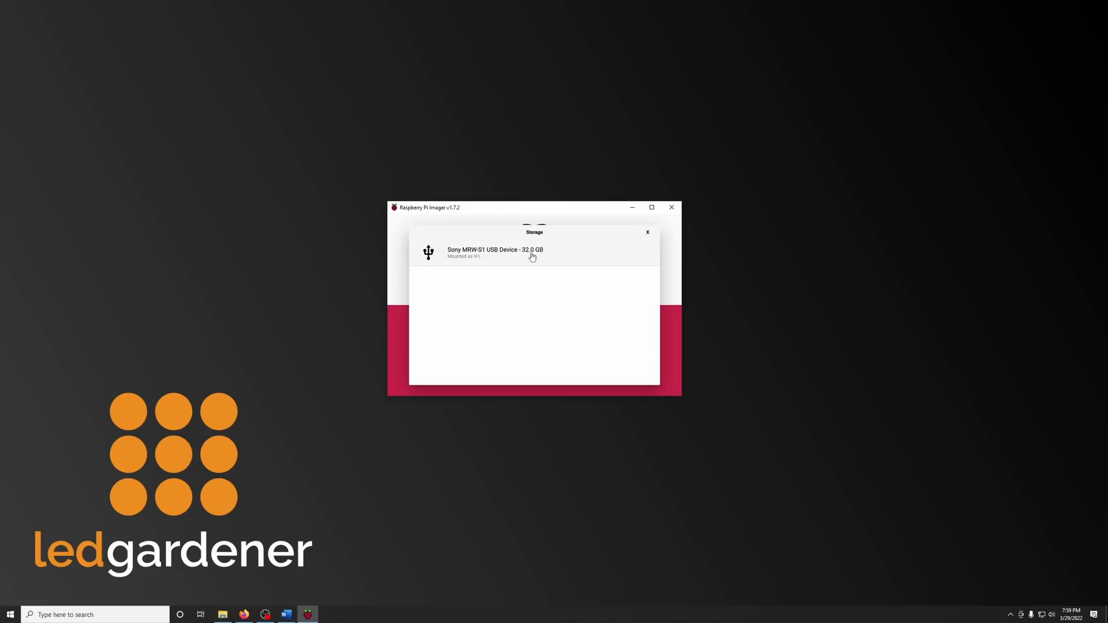
pyautogui.click(512, 260)
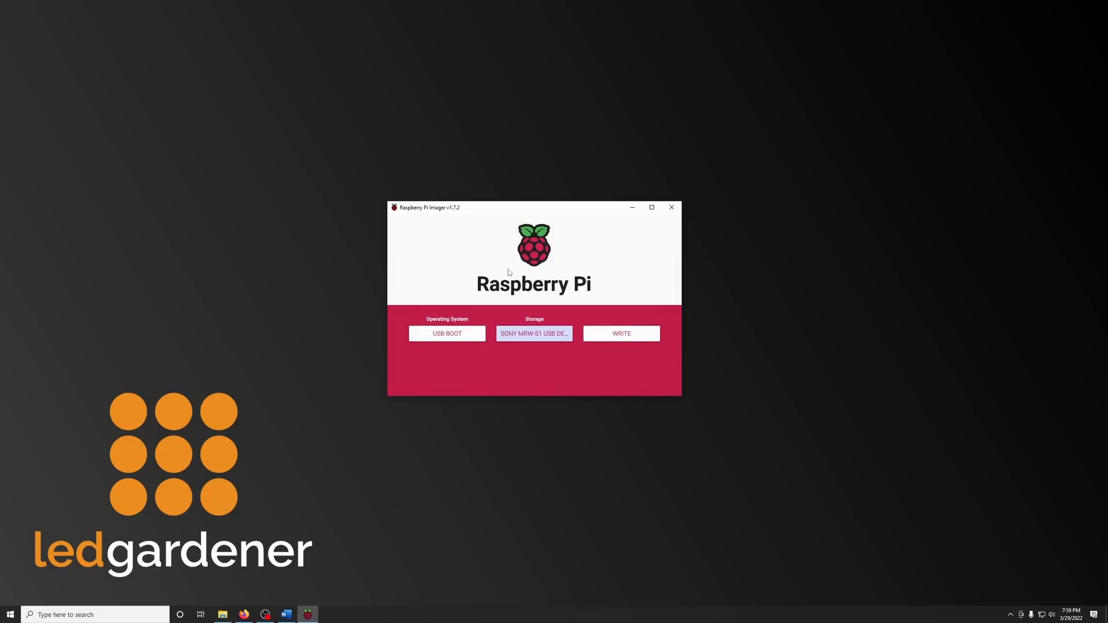
pyautogui.click(604, 336)
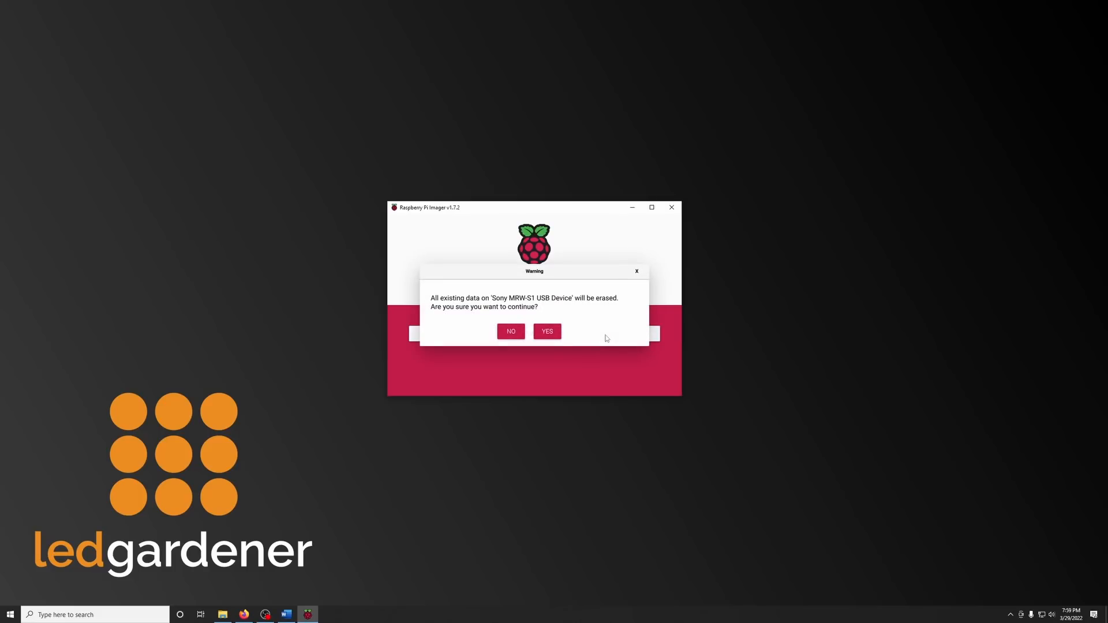
pyautogui.click(547, 333)
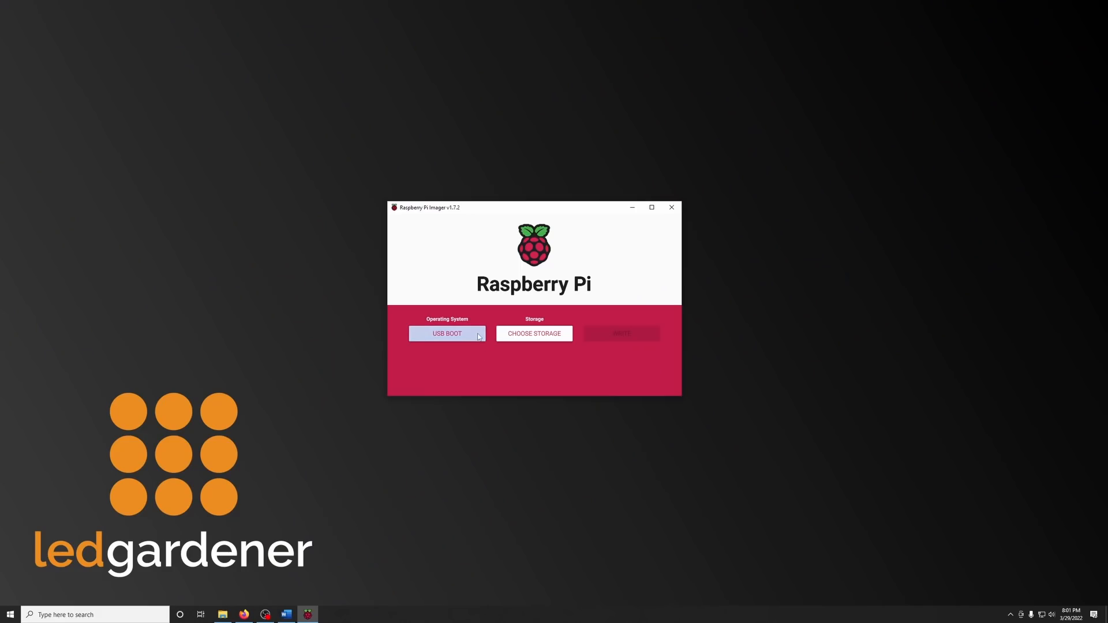
# Choose Home Assistant OS 7.5 (RPI 4/400) from the home automation systems under Other specific-purpose OS.
pyautogui.click(465, 337)
pyautogui.click(435, 260)
pyautogui.scroll(3, 437, 263)
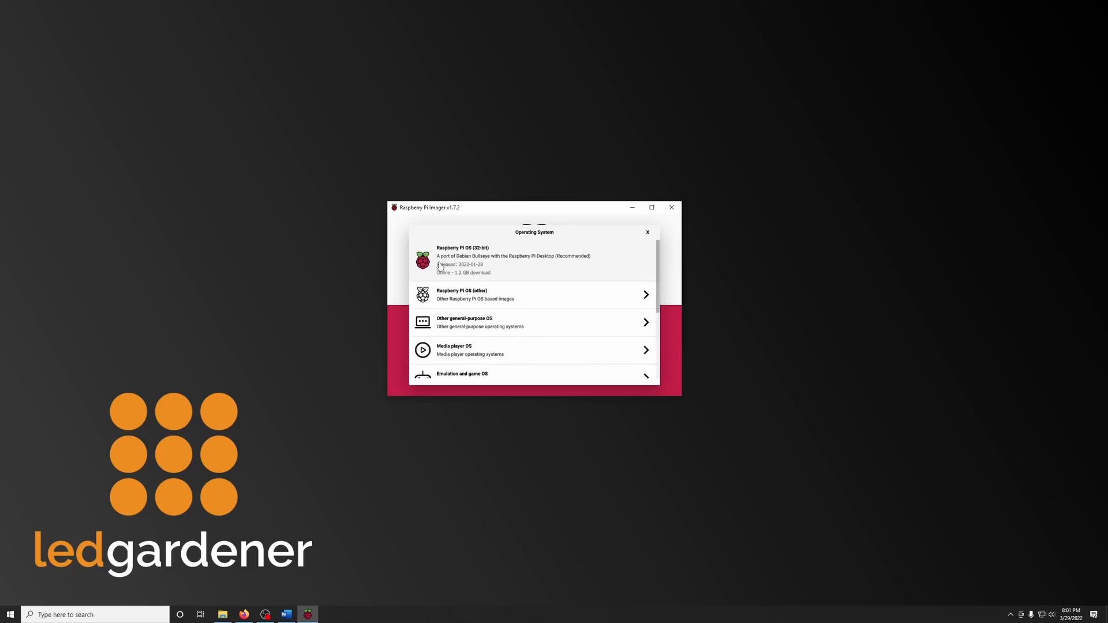
pyautogui.scroll(-2, 441, 271)
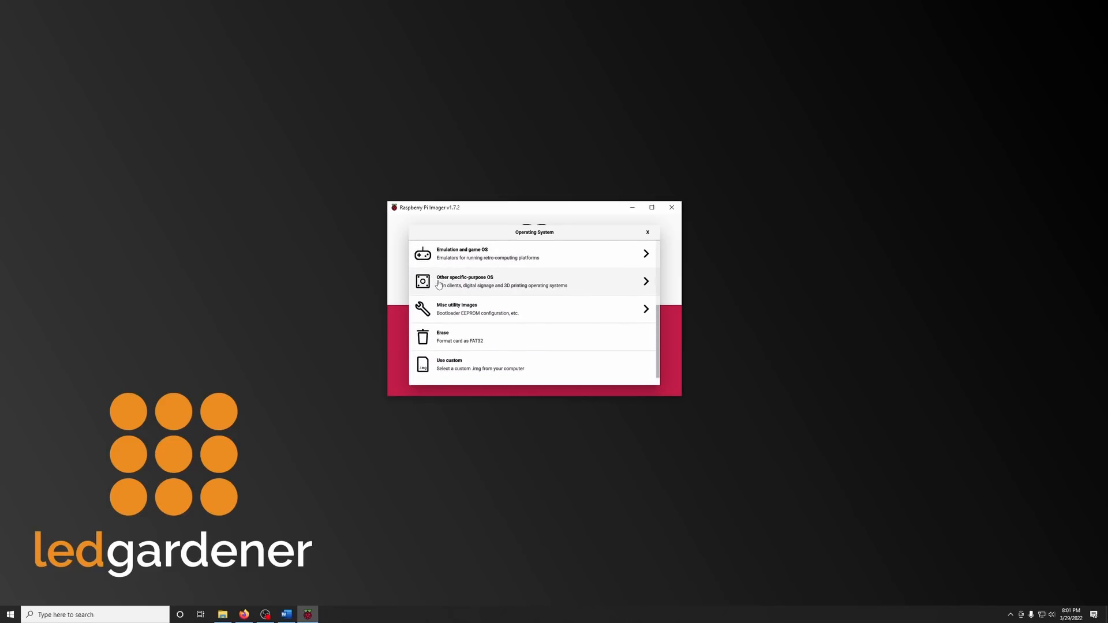
pyautogui.click(487, 285)
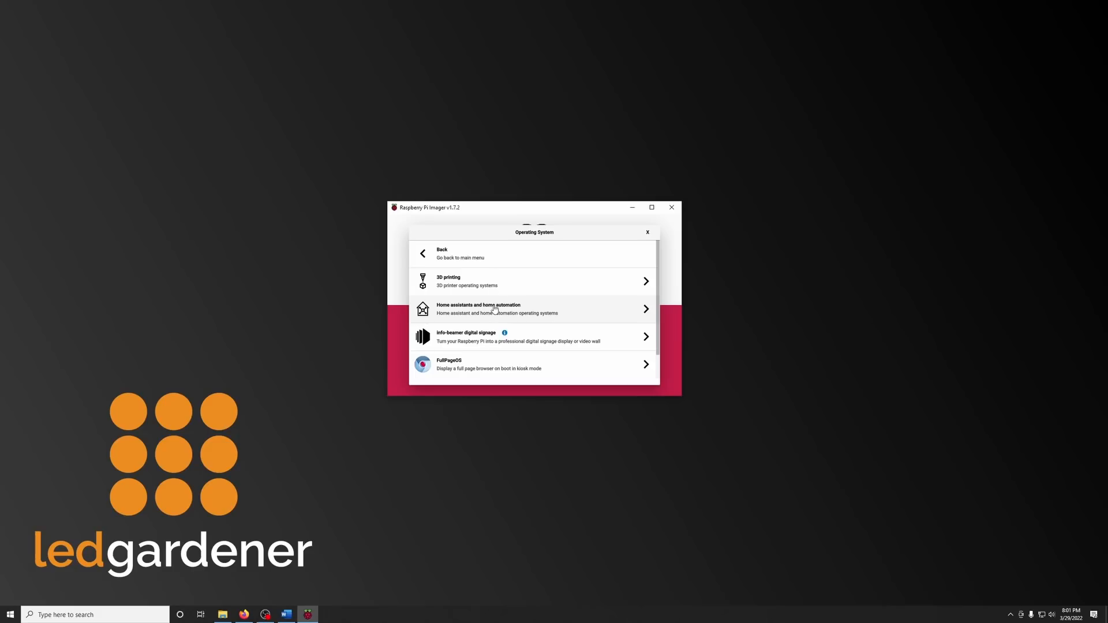
pyautogui.click(487, 313)
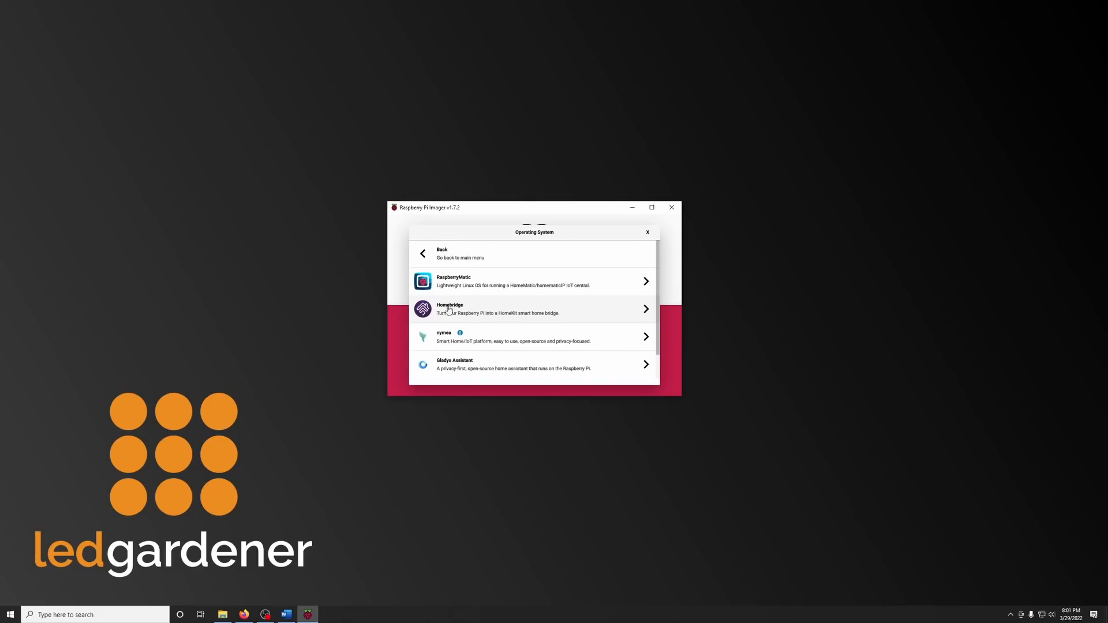
pyautogui.scroll(-1, 450, 311)
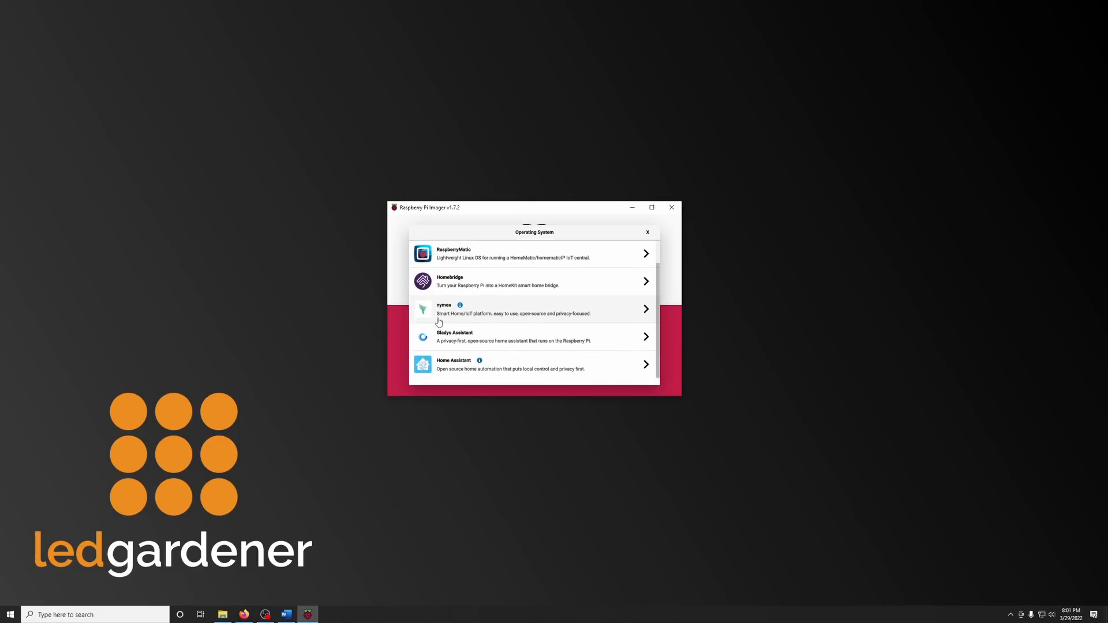
pyautogui.click(479, 375)
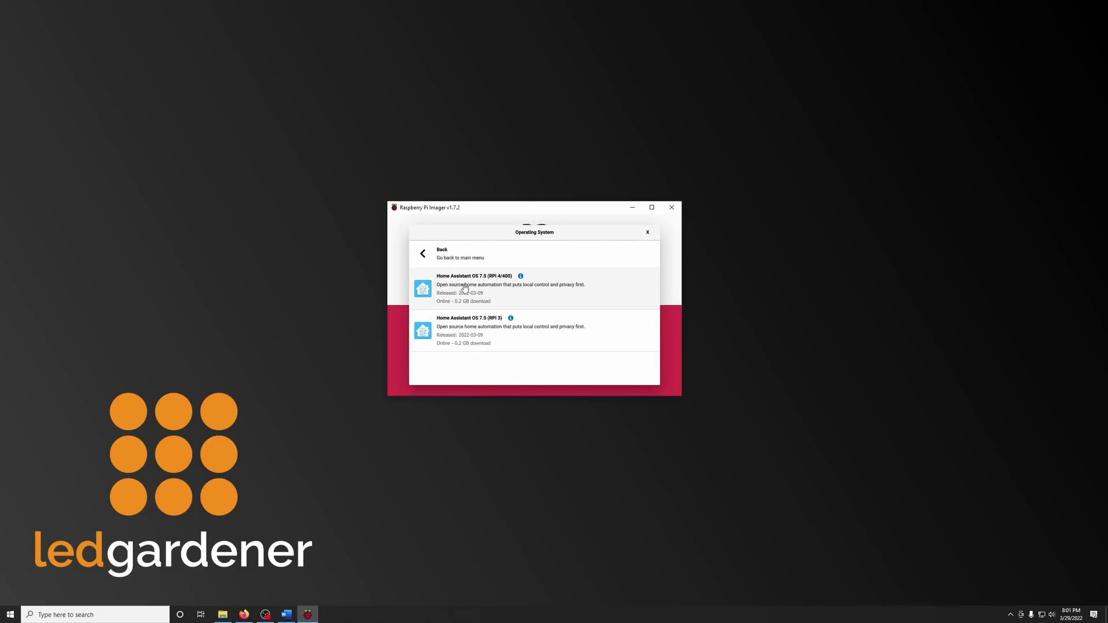
pyautogui.click(496, 290)
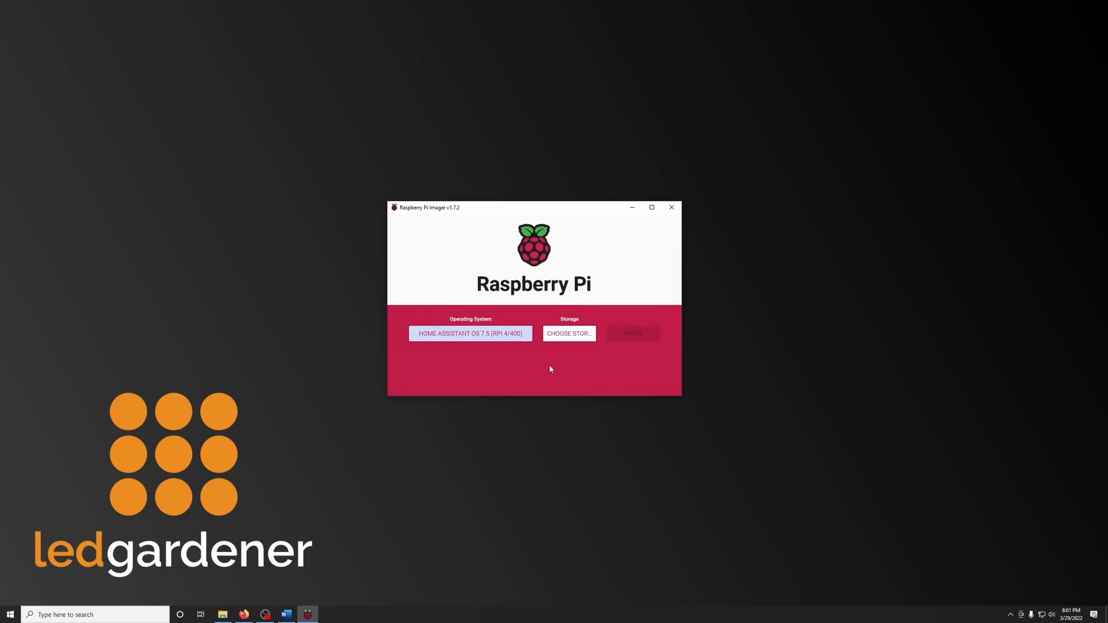
# Write the Home Assistant image to the 240.1 GB ASMT ASM105x SCSI Disk Device, allowing its existing data to be erased.
pyautogui.click(565, 341)
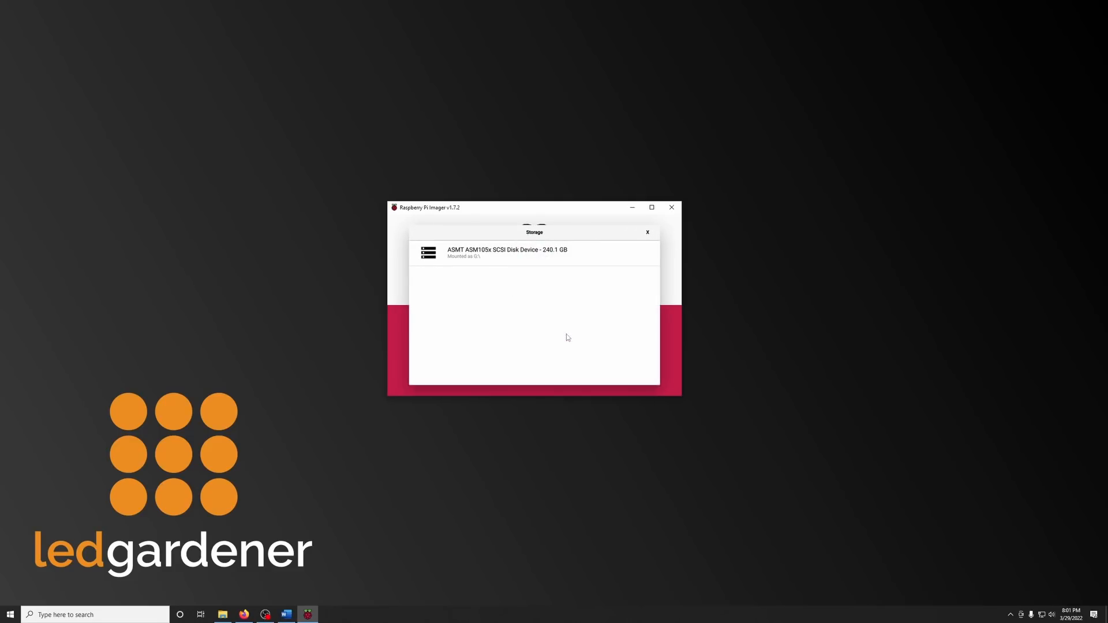
pyautogui.click(541, 263)
pyautogui.click(630, 336)
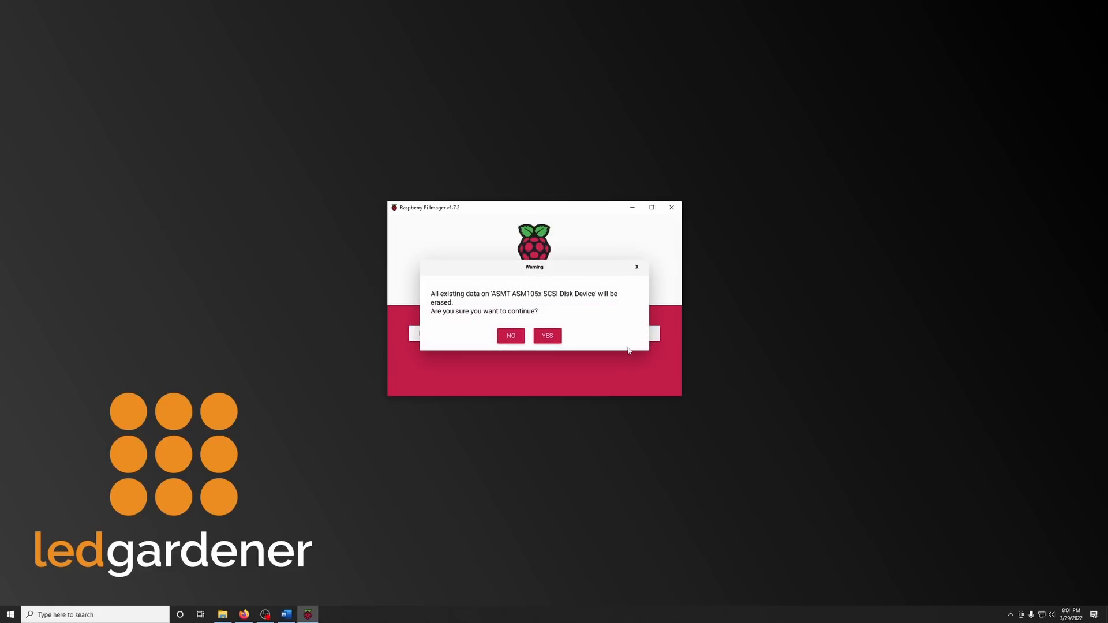
pyautogui.click(548, 337)
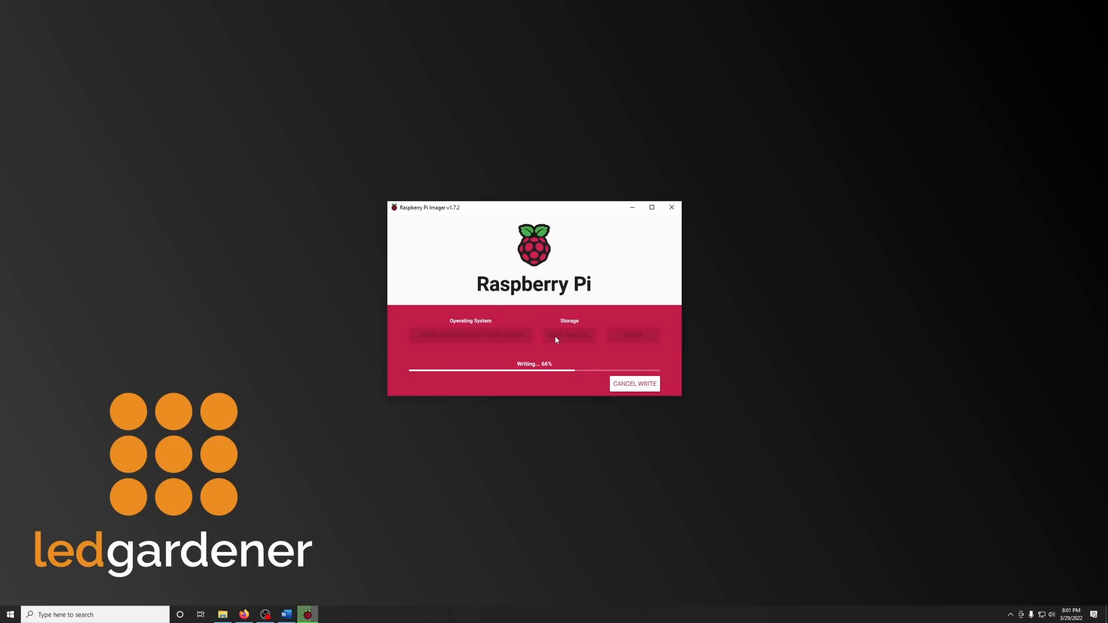
pyautogui.click(518, 343)
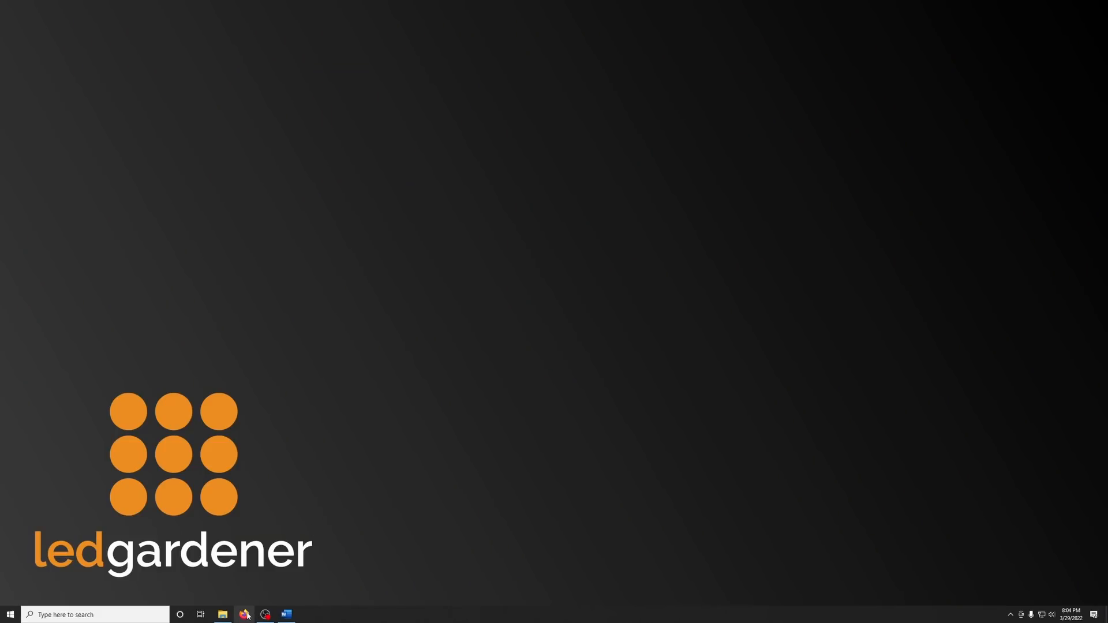
pyautogui.click(245, 615)
pyautogui.write('http://')
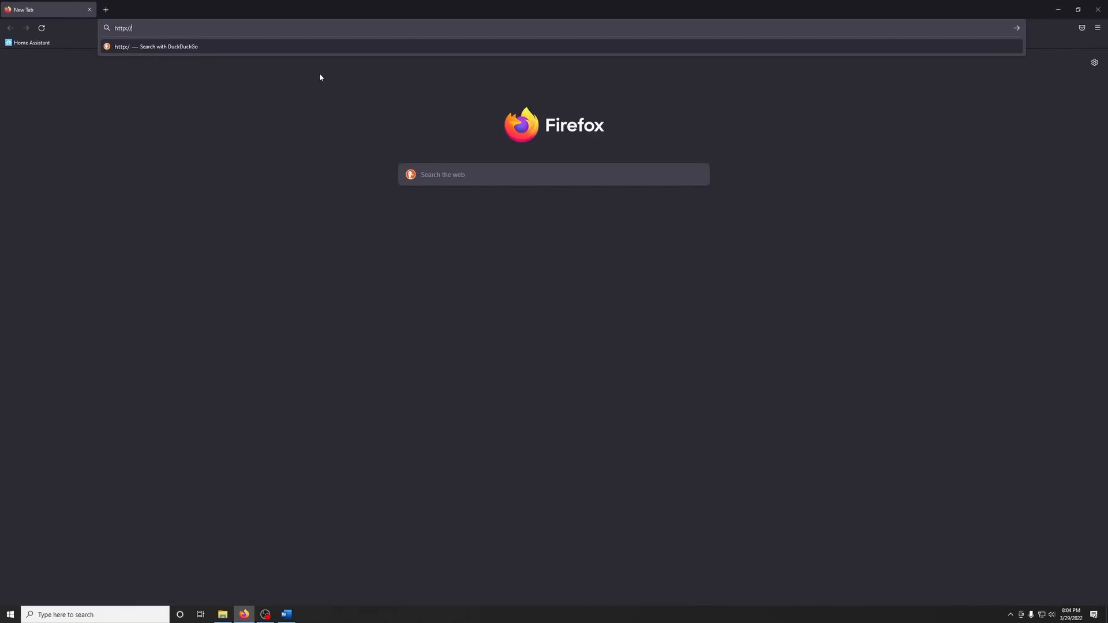
pyautogui.write('192.168.1.101:8123')
pyautogui.hotkey('ctrl', 'a')
pyautogui.press('Return')
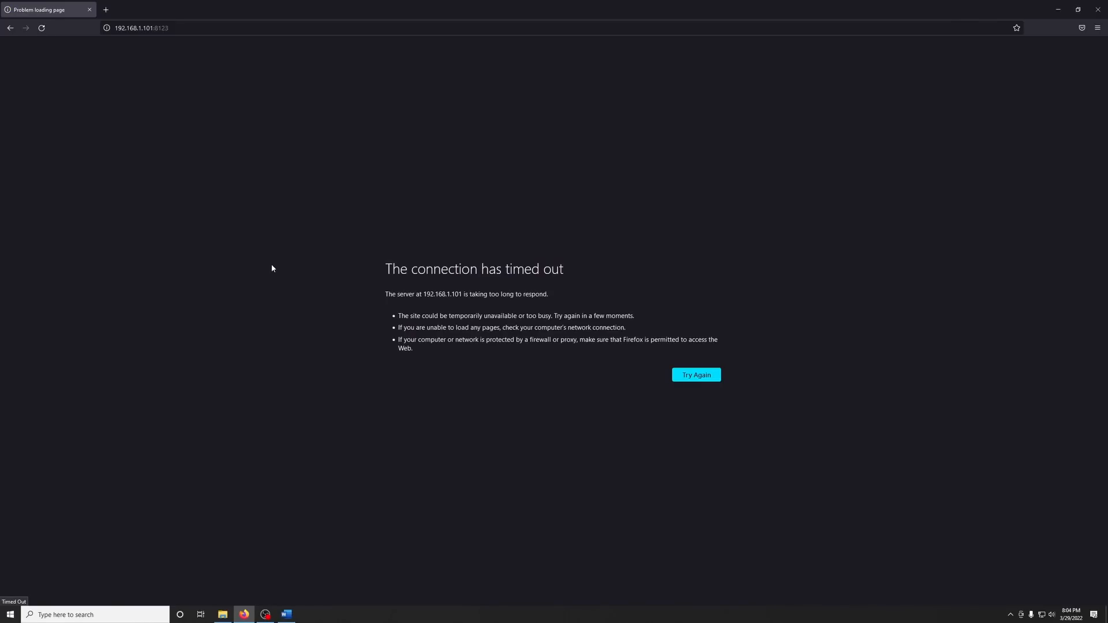
pyautogui.click(42, 30)
pyautogui.click(43, 35)
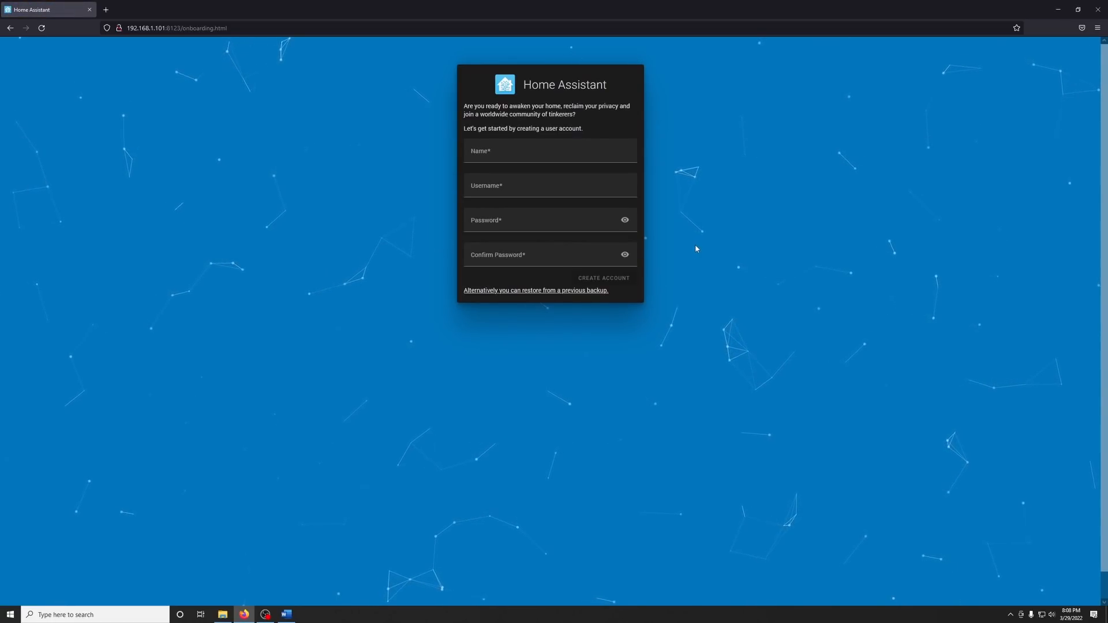
# Create the Home Assistant user account with the name LEDG Demo, the username ledg-demo, and the account password entered and confirmed.
pyautogui.click(563, 156)
pyautogui.write('LEDG Demo')
pyautogui.press('Tab')
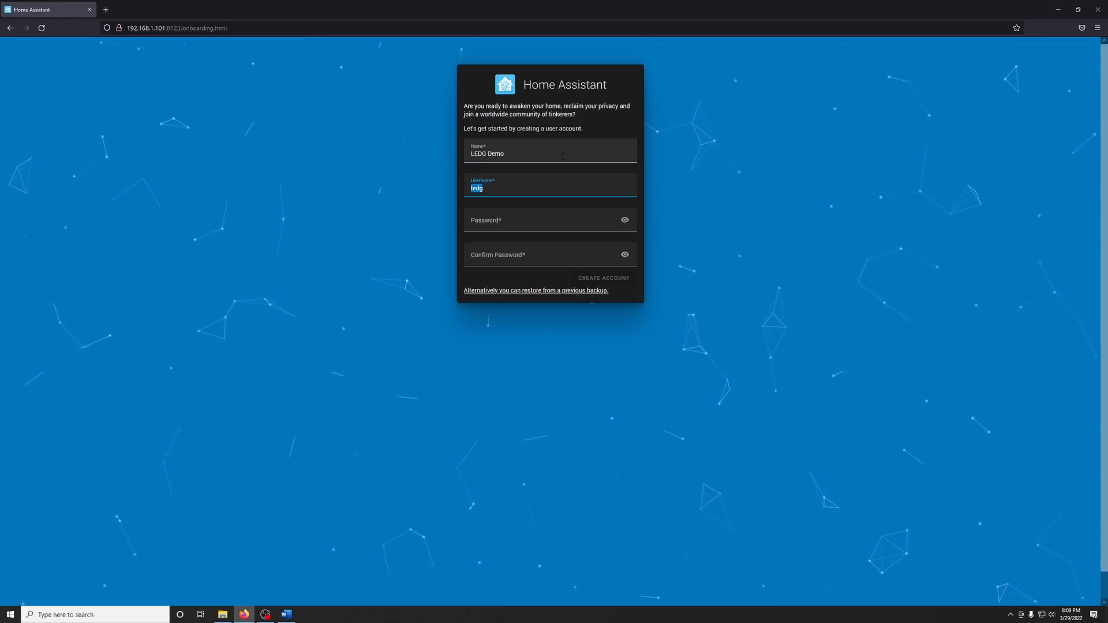
pyautogui.write('ledg-demo')
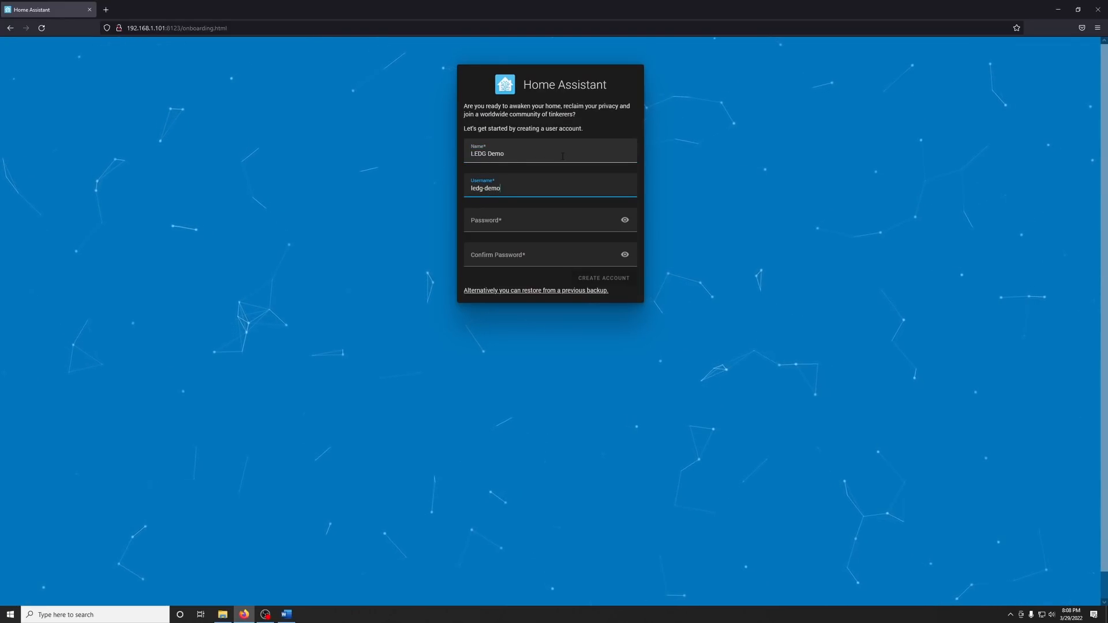
pyautogui.click(515, 229)
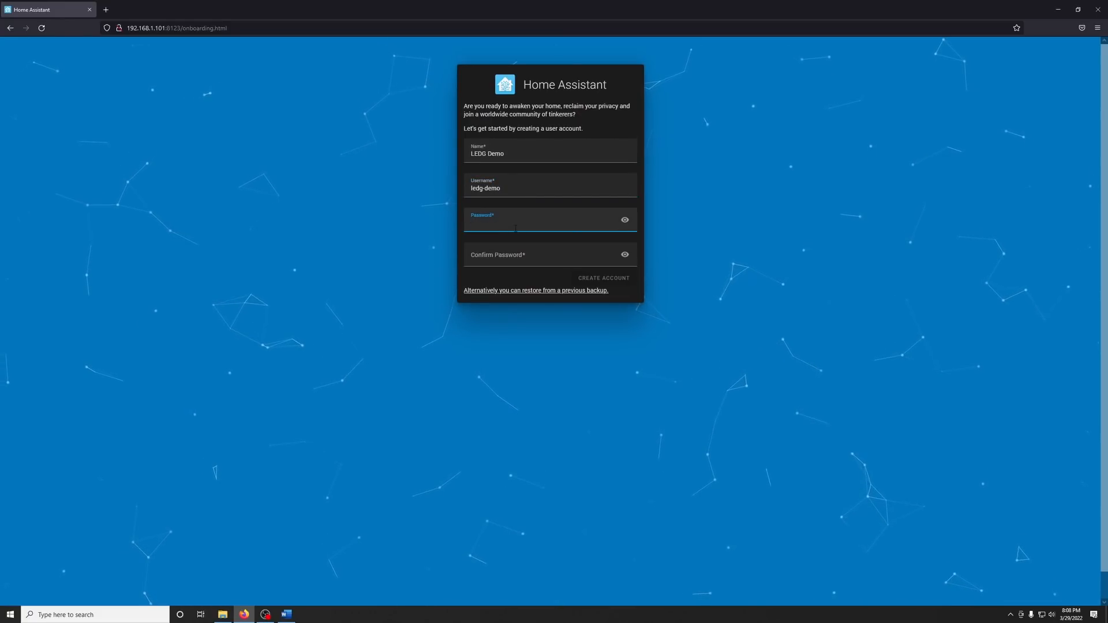
pyautogui.write('************')
pyautogui.press('Tab')
pyautogui.write('************')
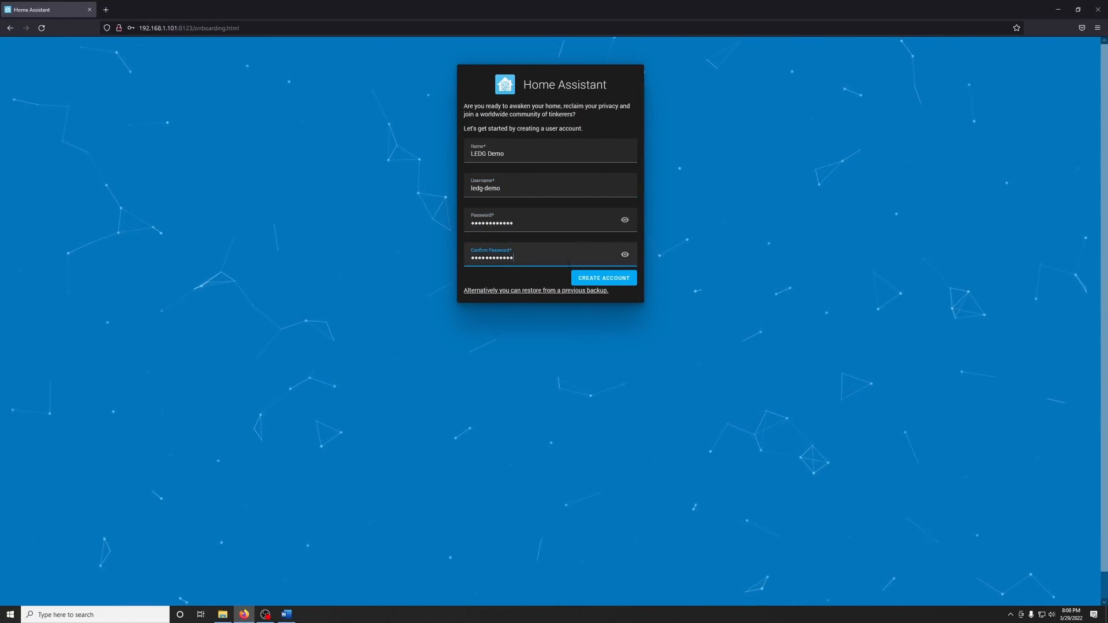
pyautogui.click(601, 278)
# Name the Home Assistant installation Indoor Garden and enable only Diagnostics sharing, continuing to the device integrations.
pyautogui.hotkey('ctrl', 'a')
pyautogui.write('Indoor Garden')
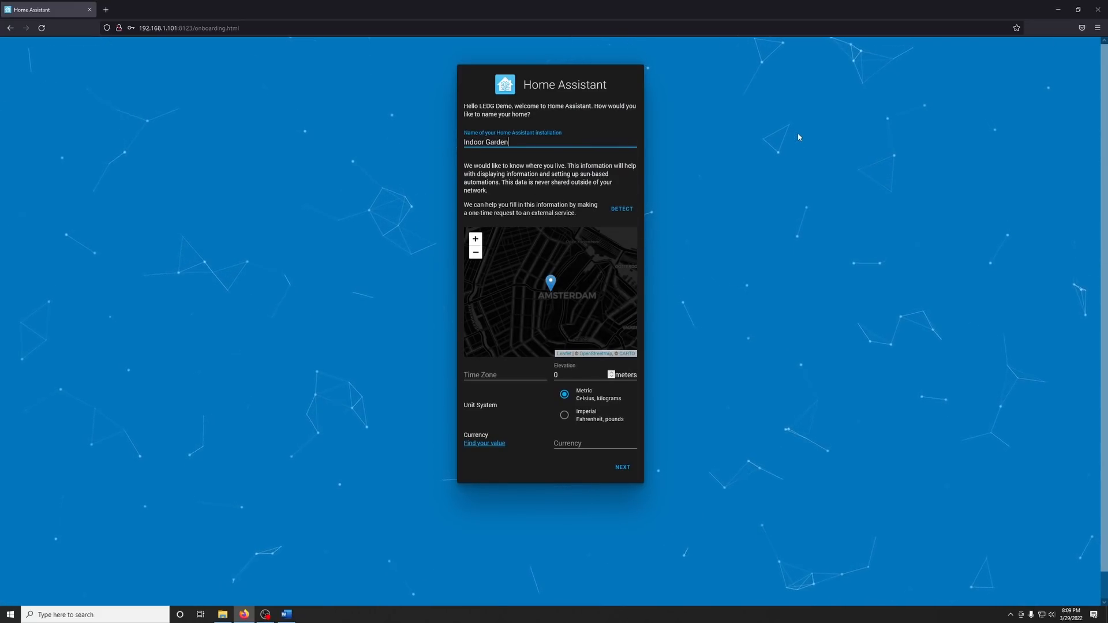
pyautogui.click(617, 469)
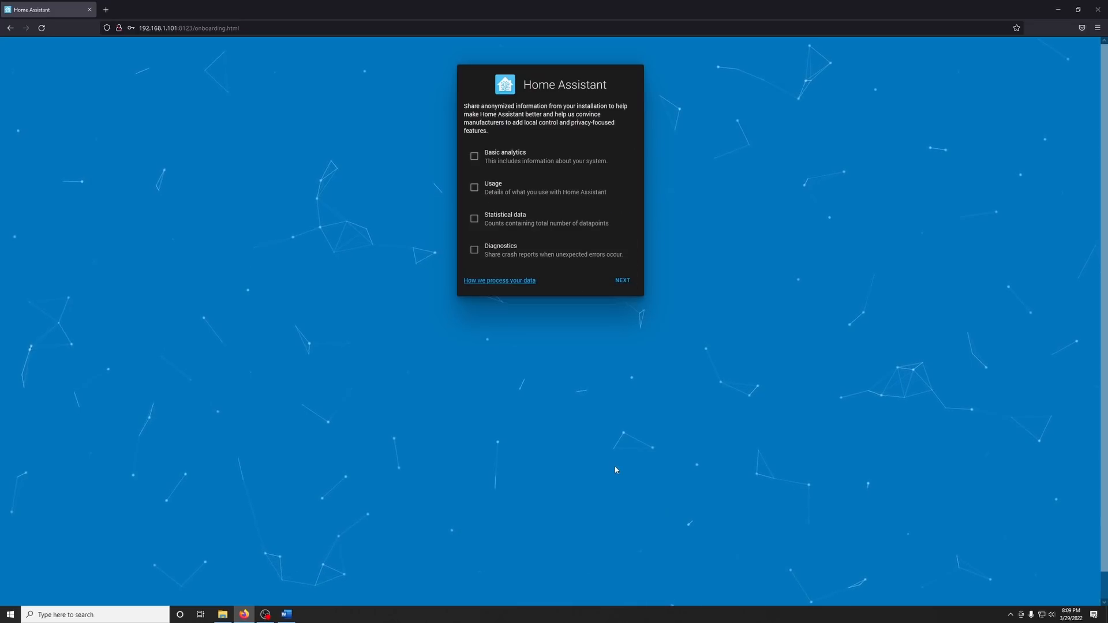
pyautogui.click(615, 263)
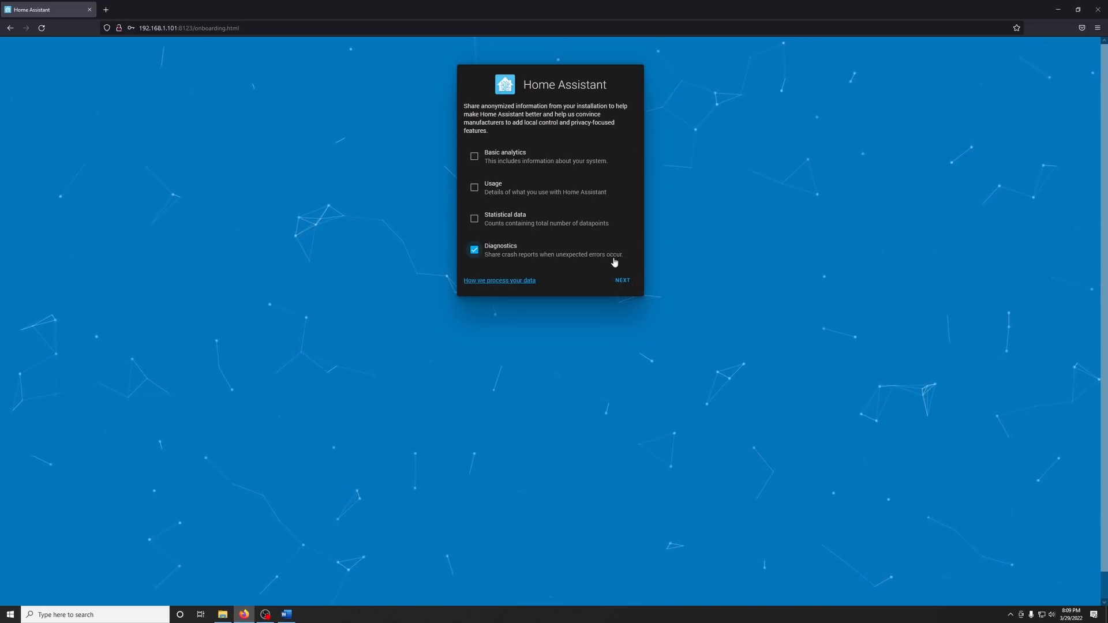
pyautogui.click(622, 284)
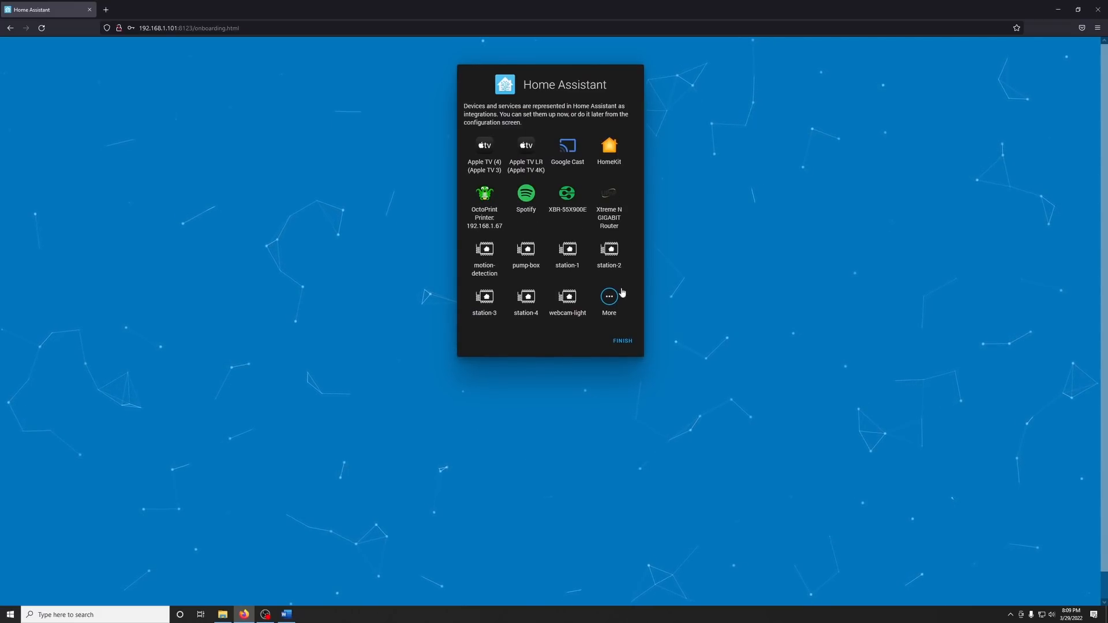
# Finish the onboarding without adding integrations and enable Advanced Mode in the user profile.
pyautogui.click(623, 342)
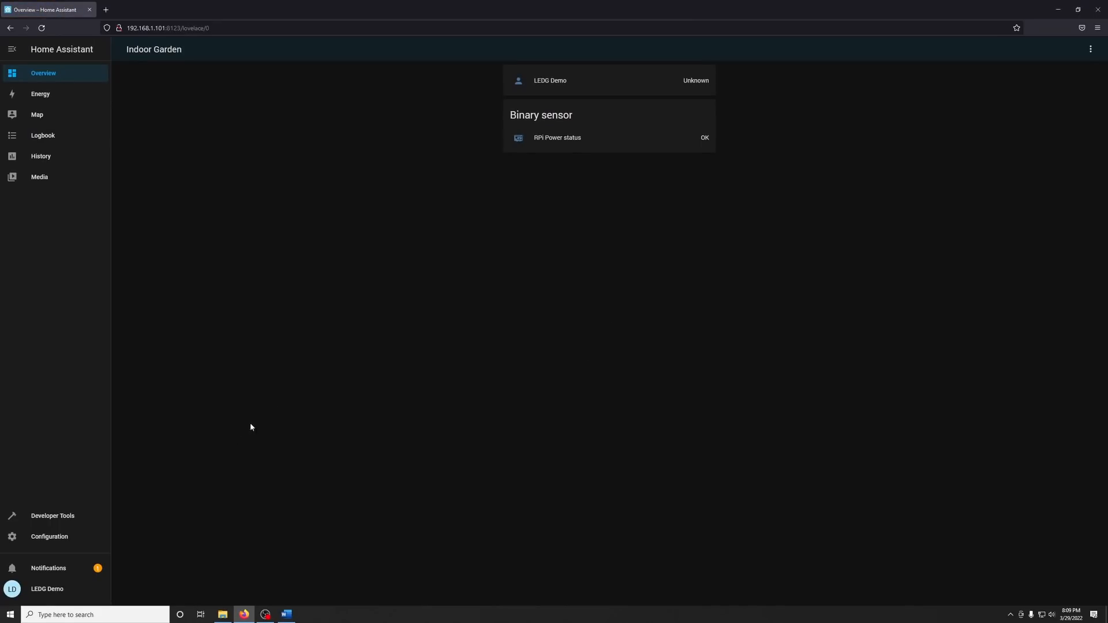
pyautogui.click(32, 591)
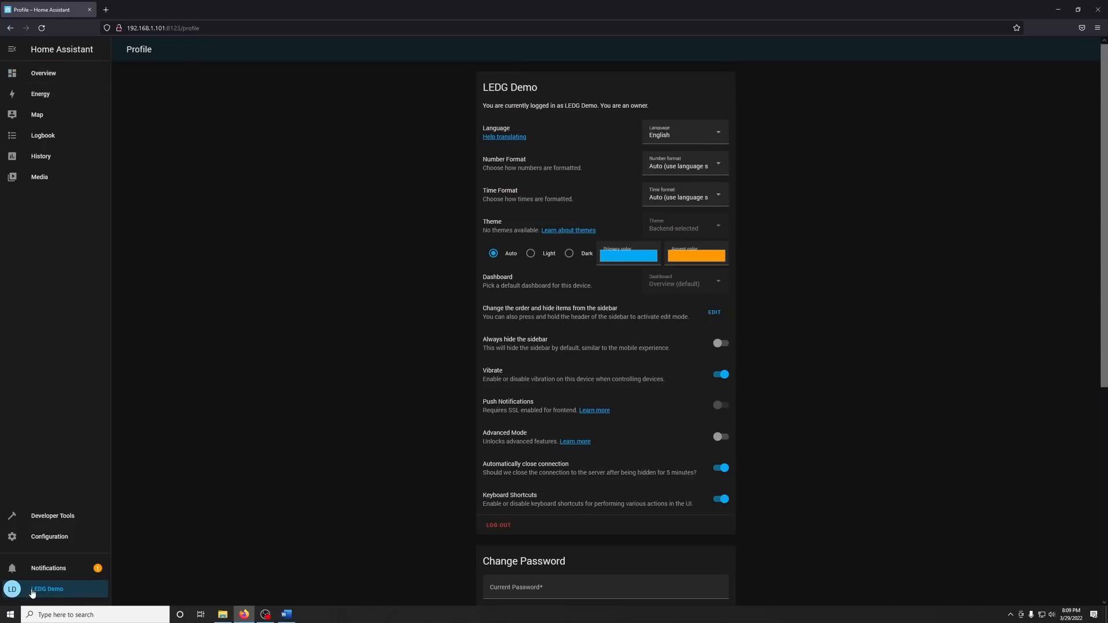
pyautogui.click(721, 437)
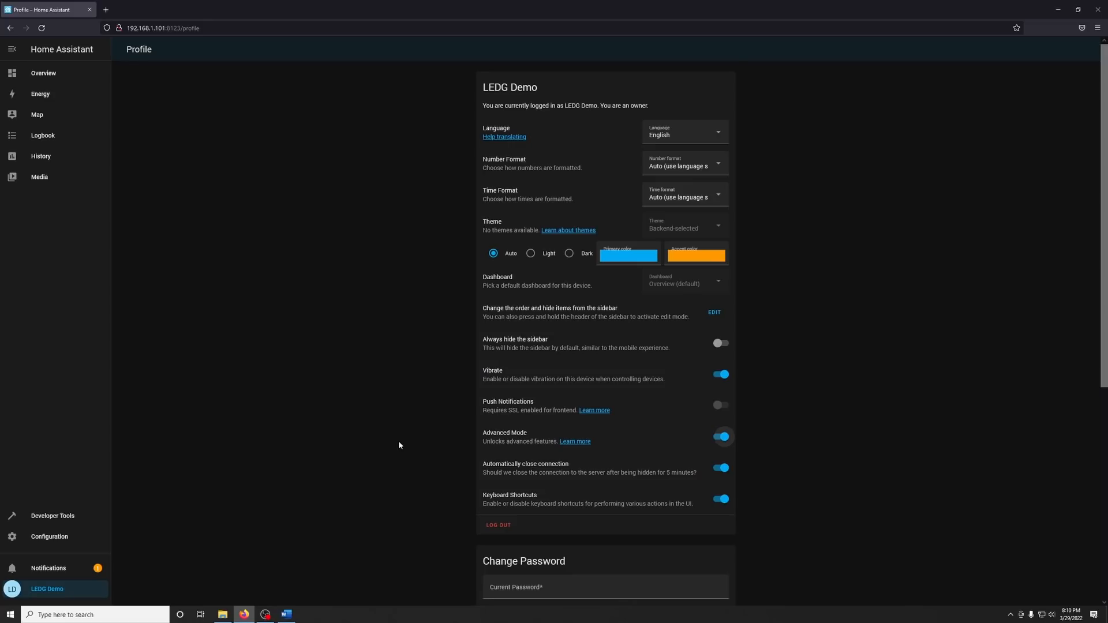
# Open the areas in the Devices & Services configuration and delete the Living Room area.
pyautogui.click(72, 538)
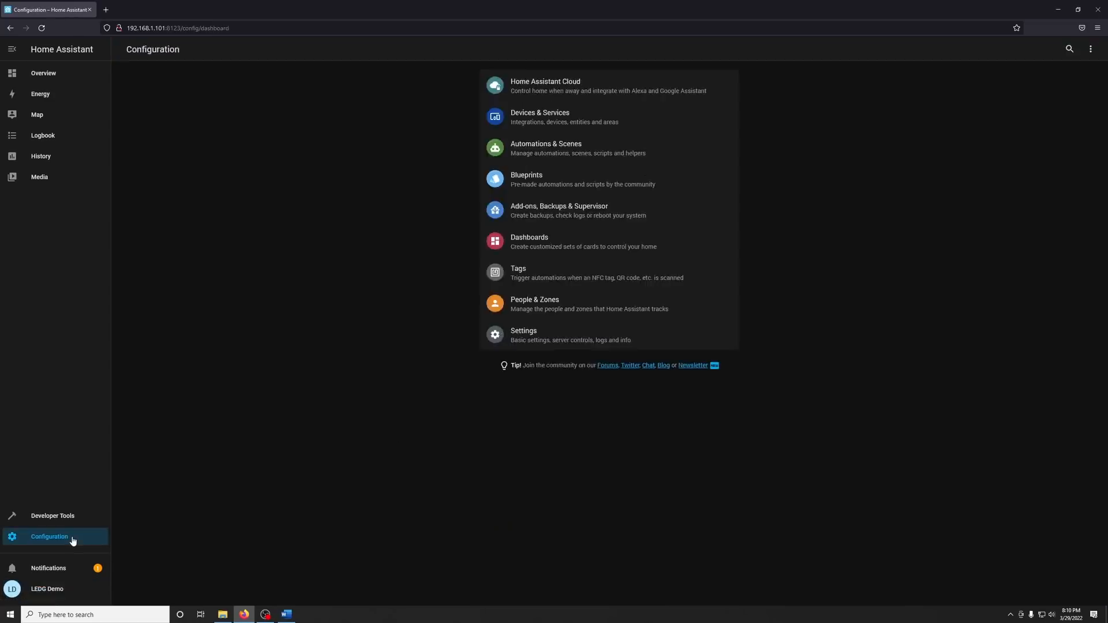
pyautogui.click(535, 117)
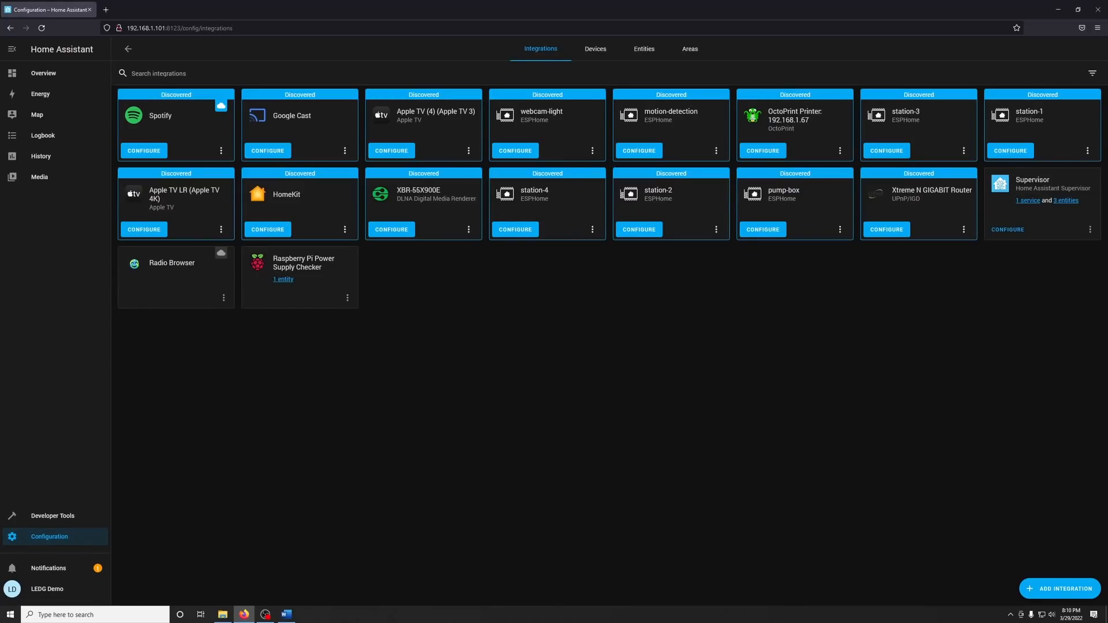
pyautogui.click(691, 52)
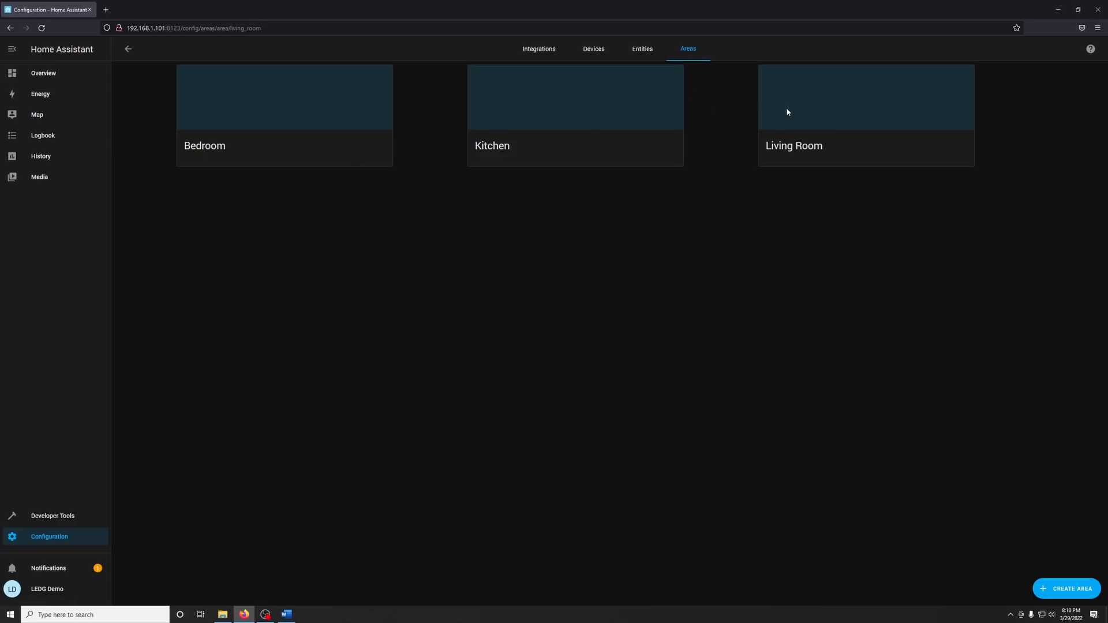
pyautogui.click(787, 110)
pyautogui.click(464, 89)
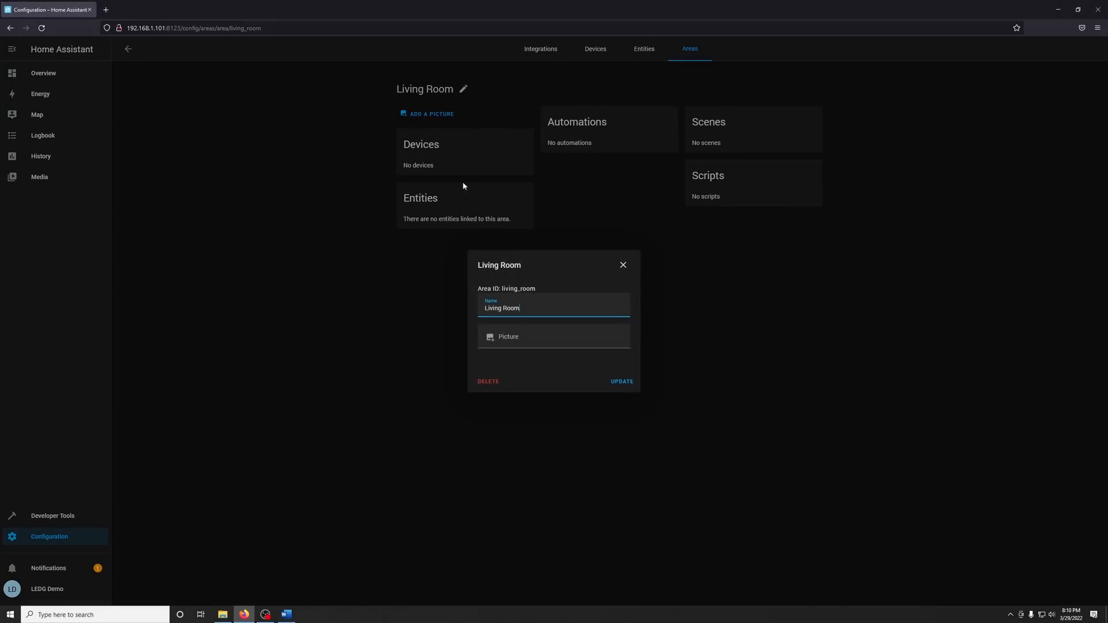
pyautogui.click(487, 384)
pyautogui.click(622, 353)
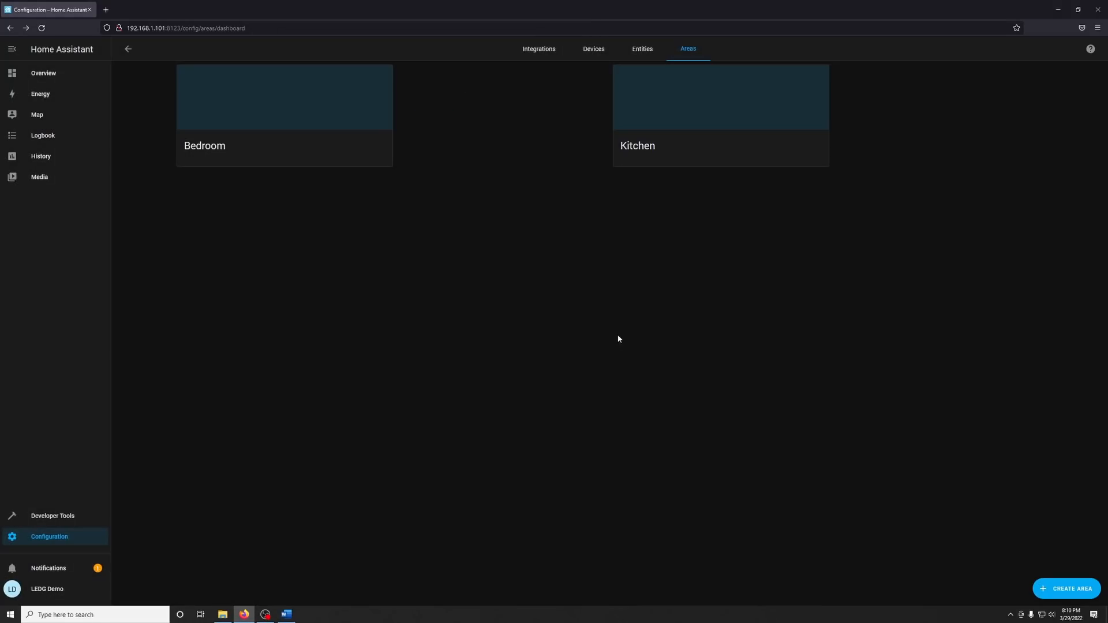
# Delete the Kitchen and Bedroom areas.
pyautogui.click(614, 164)
pyautogui.click(442, 92)
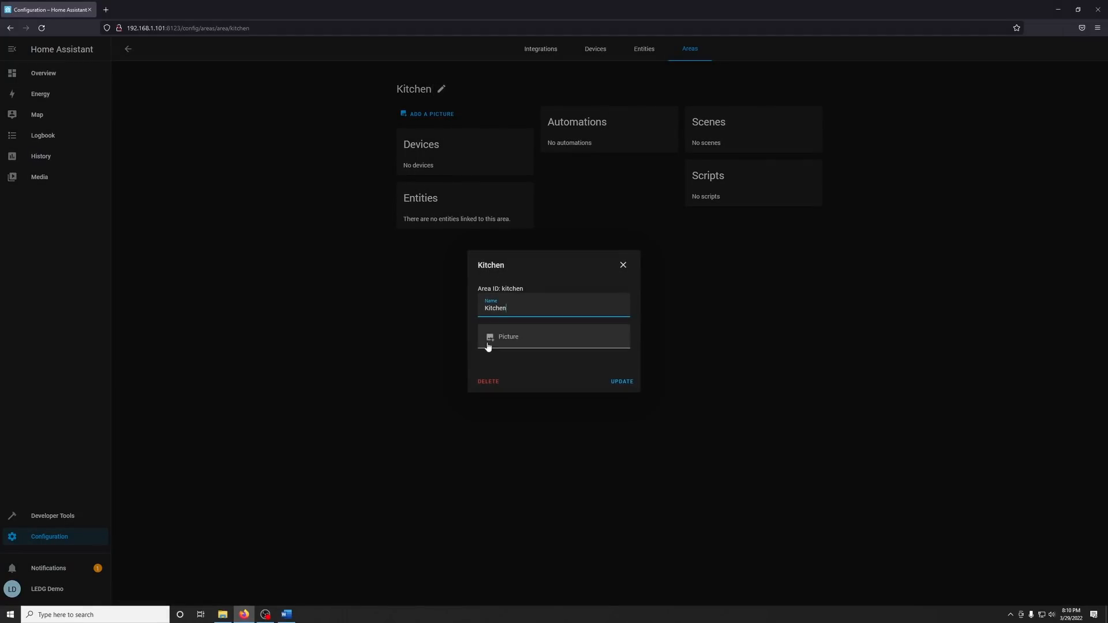
pyautogui.click(490, 383)
pyautogui.click(618, 354)
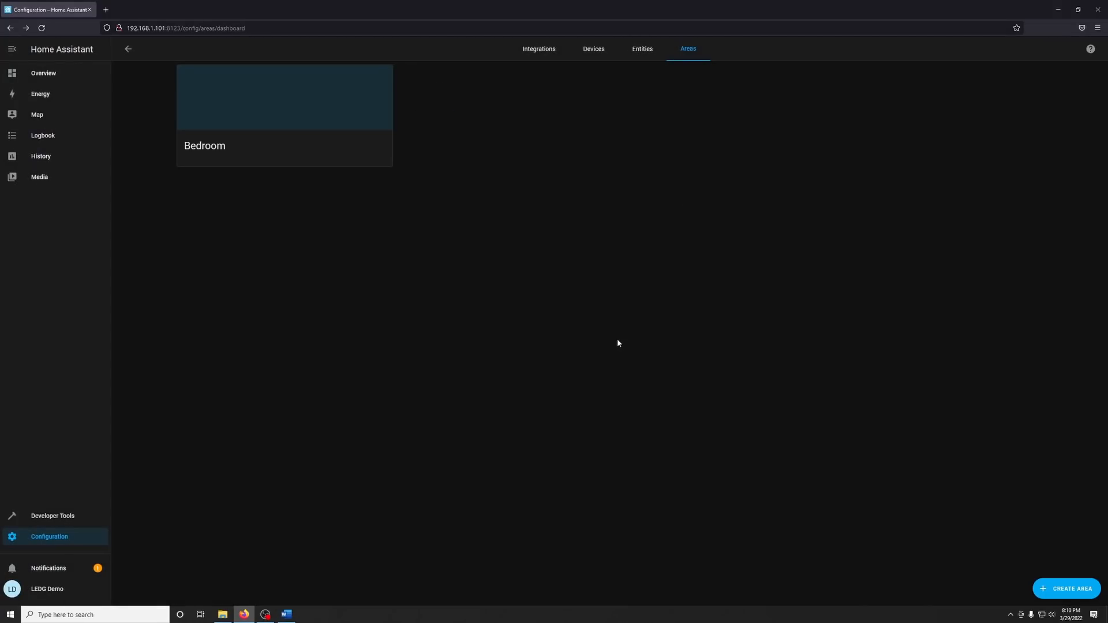
pyautogui.click(300, 146)
pyautogui.click(448, 92)
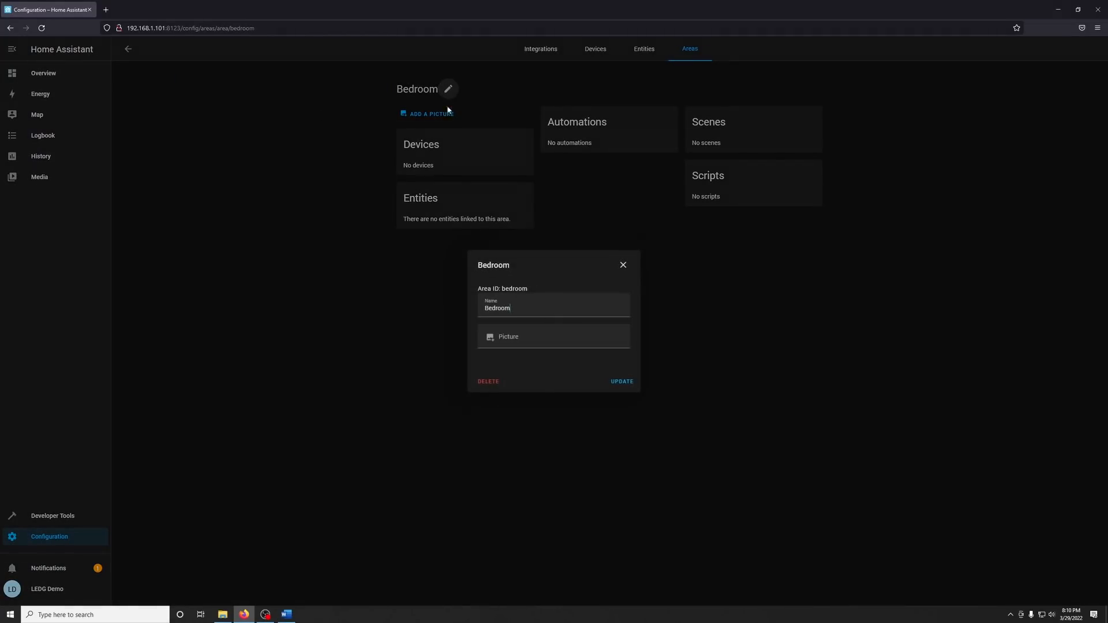
pyautogui.click(495, 381)
pyautogui.click(615, 355)
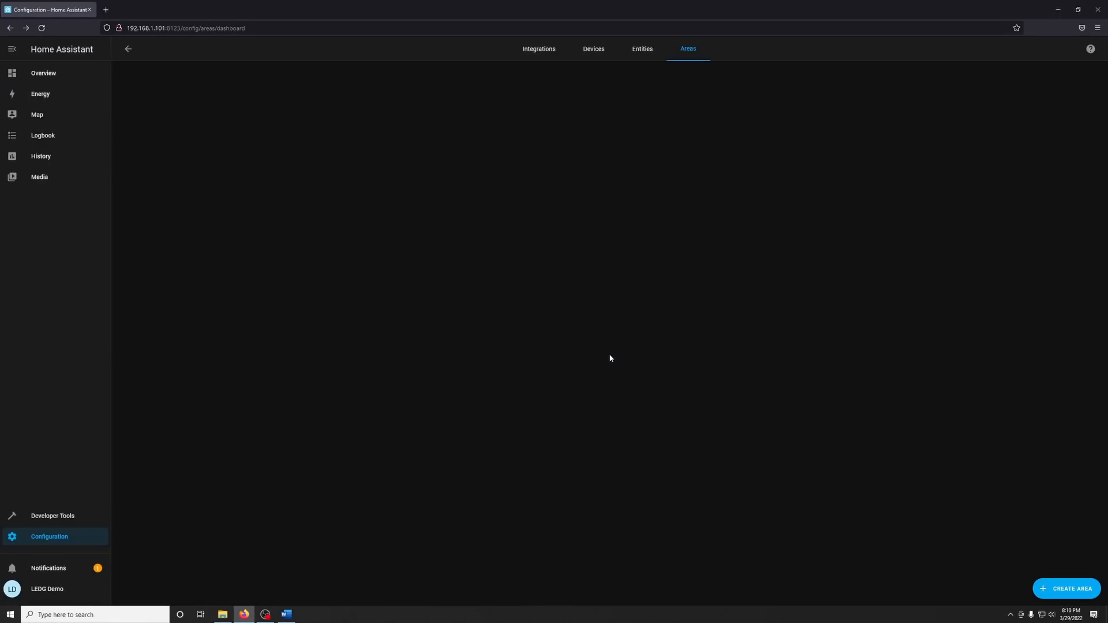
# Install the official File editor add-on from the add-on store and start it with Show in sidebar enabled.
pyautogui.click(75, 536)
pyautogui.click(549, 208)
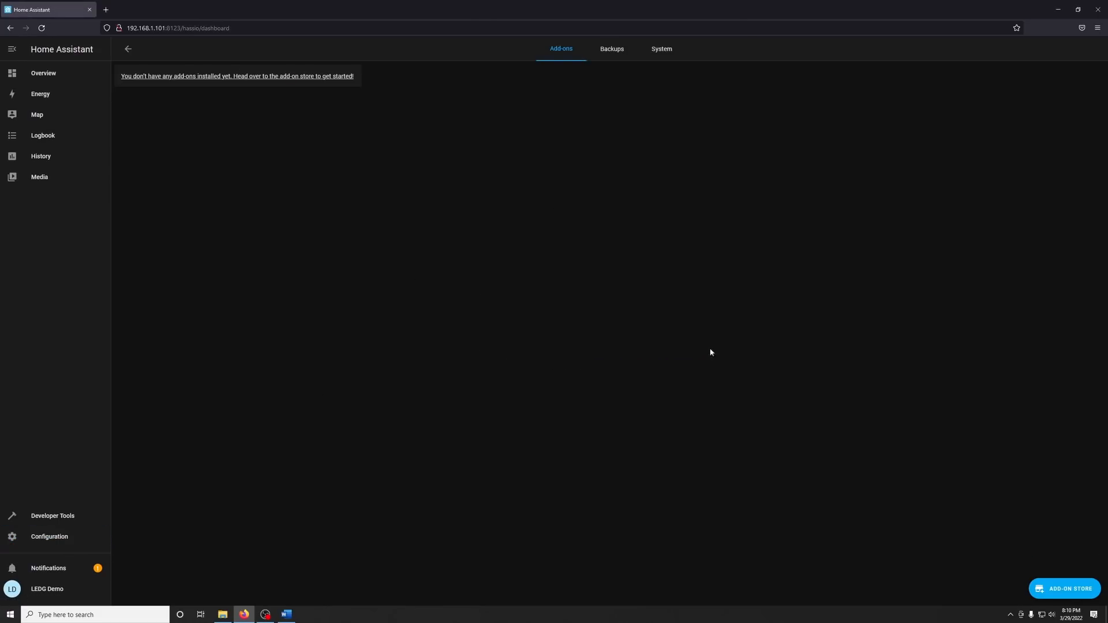
pyautogui.click(1039, 587)
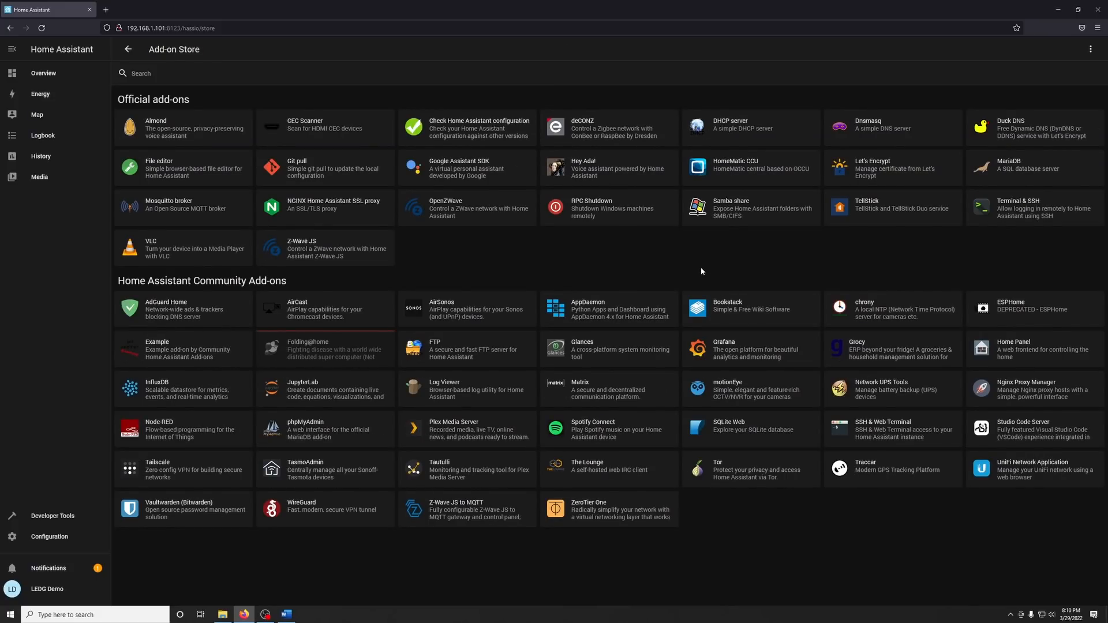
pyautogui.click(185, 172)
pyautogui.click(411, 202)
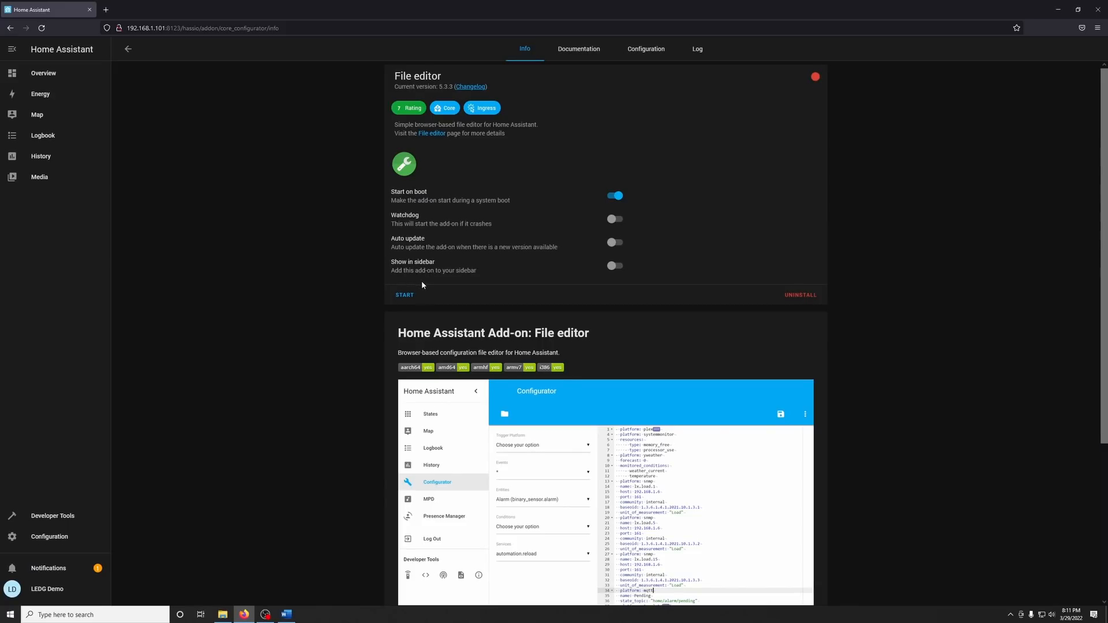
pyautogui.click(411, 296)
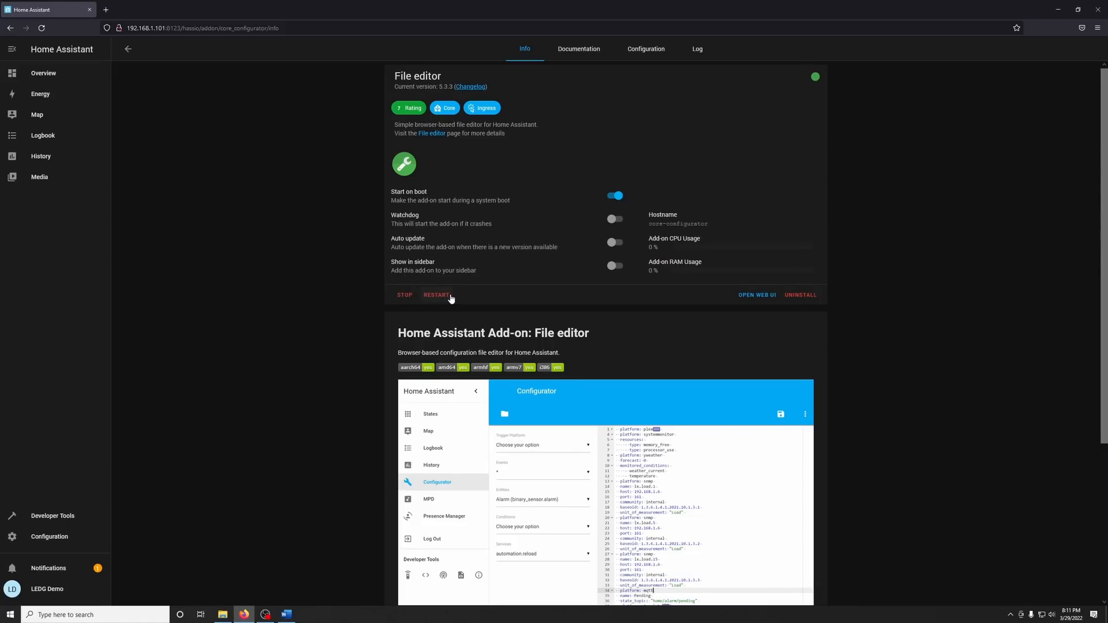
pyautogui.click(615, 266)
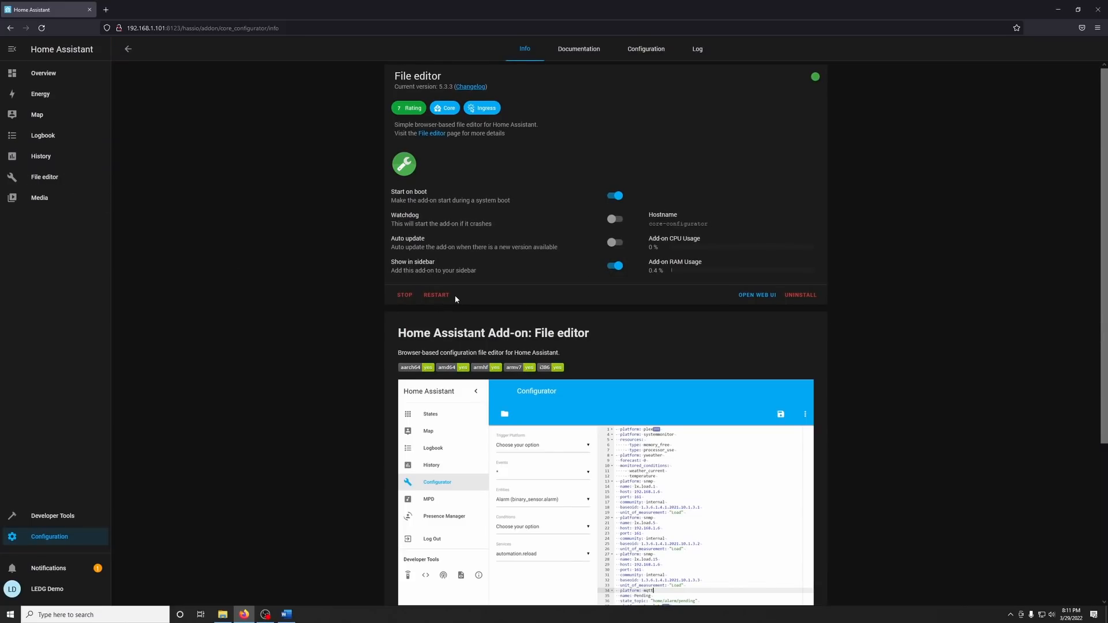
# Return to the add-on store and install the official Duck DNS add-on.
pyautogui.click(128, 49)
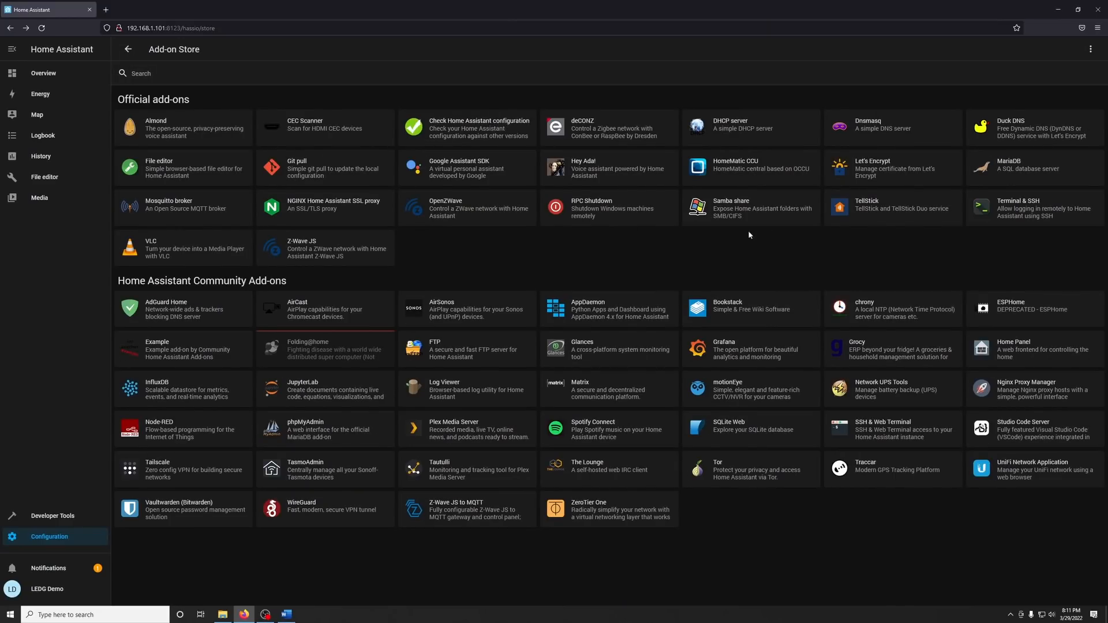
pyautogui.click(995, 132)
pyautogui.click(409, 202)
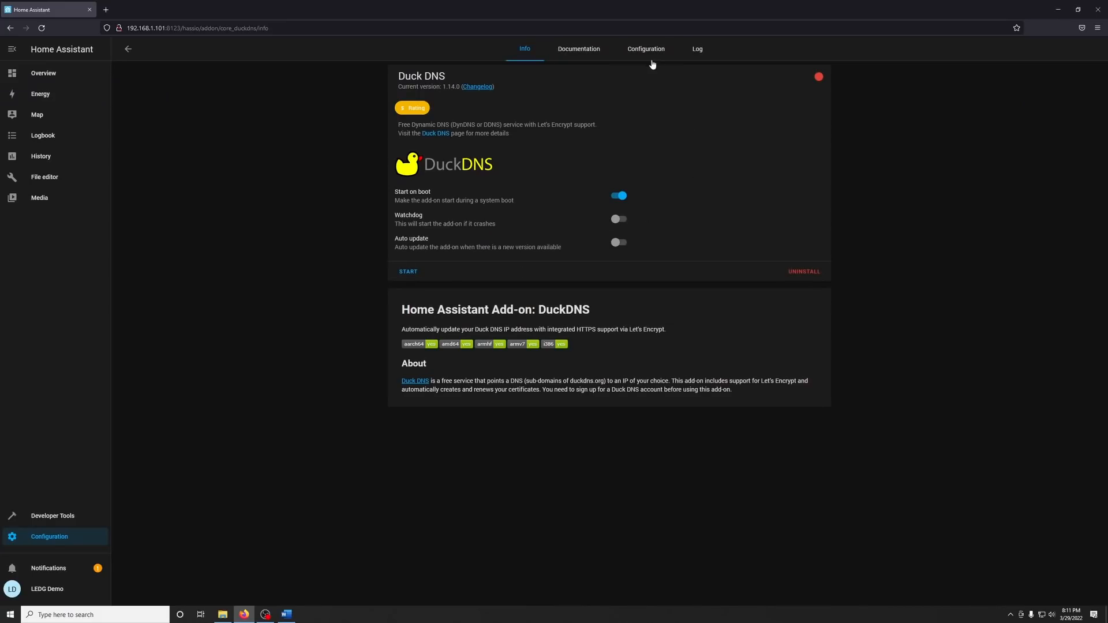
# Paste the prepared options with the Duck DNS token into the Duck DNS add-on's configuration, save them, and start the add-on.
pyautogui.click(648, 53)
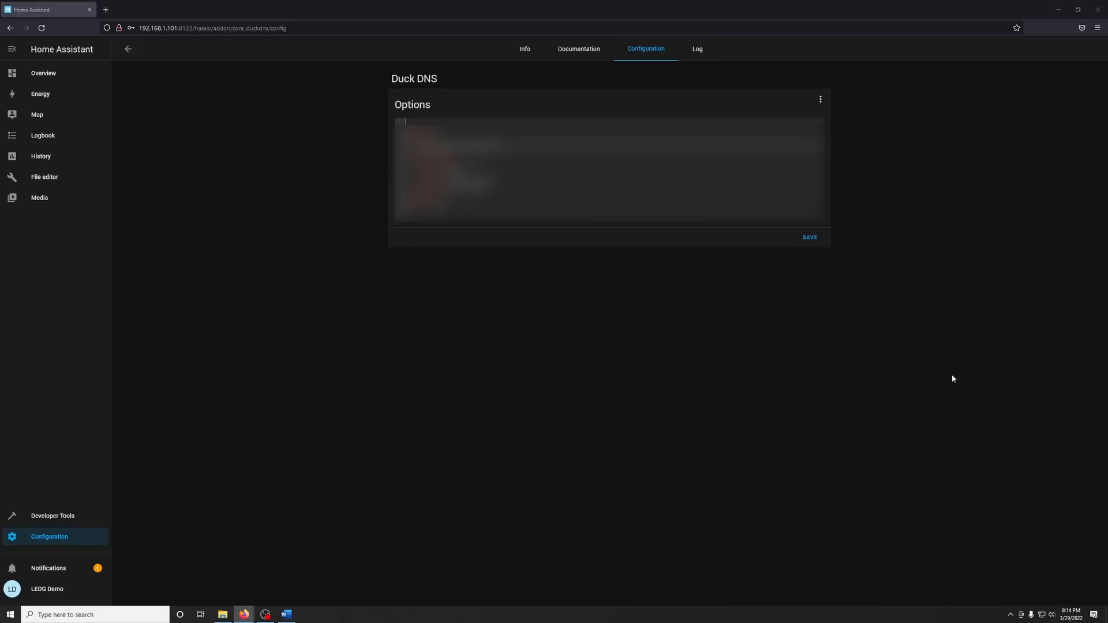
pyautogui.click(456, 206)
pyautogui.hotkey('ctrl', 'v')
pyautogui.click(809, 239)
pyautogui.click(525, 58)
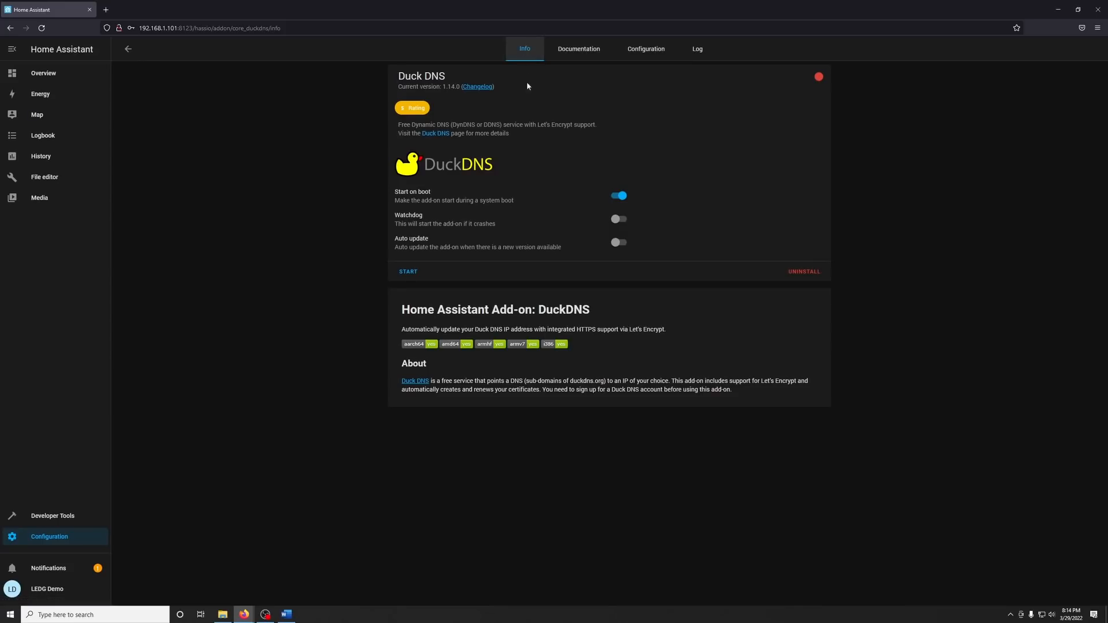
pyautogui.click(412, 274)
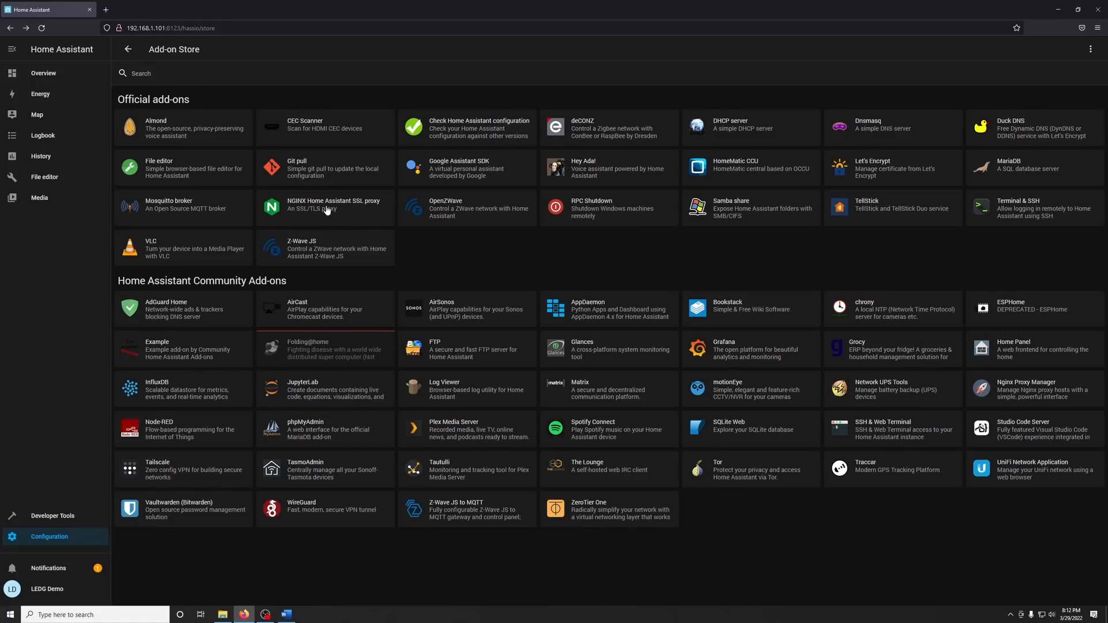
# Install the NGINX Home Assistant SSL proxy add-on from the store and start it after checking its configuration options.
pyautogui.click(327, 210)
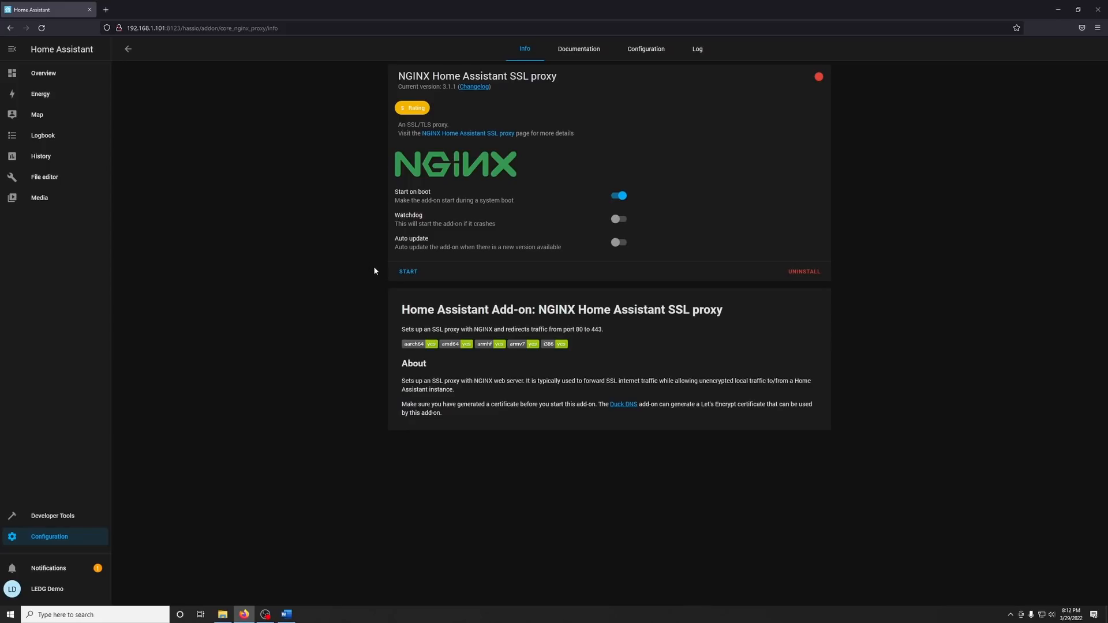
pyautogui.click(646, 52)
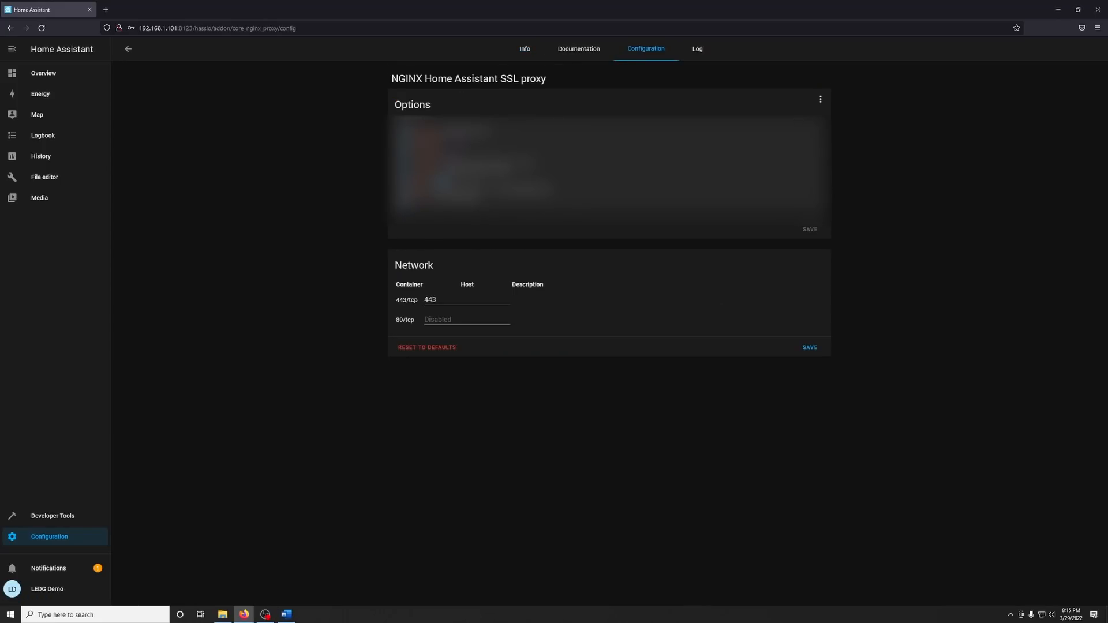
pyautogui.click(523, 55)
pyautogui.click(408, 270)
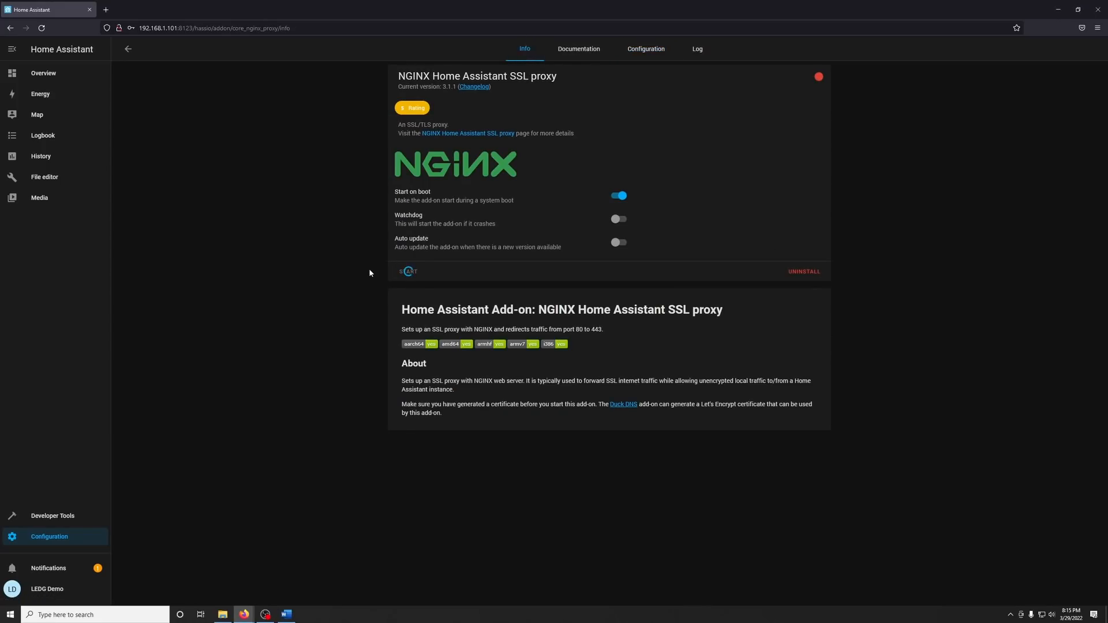
# Open the Duck DNS add-on's documentation and read its How to use, configuration and option sections.
pyautogui.hotkey('alt', 'Left')
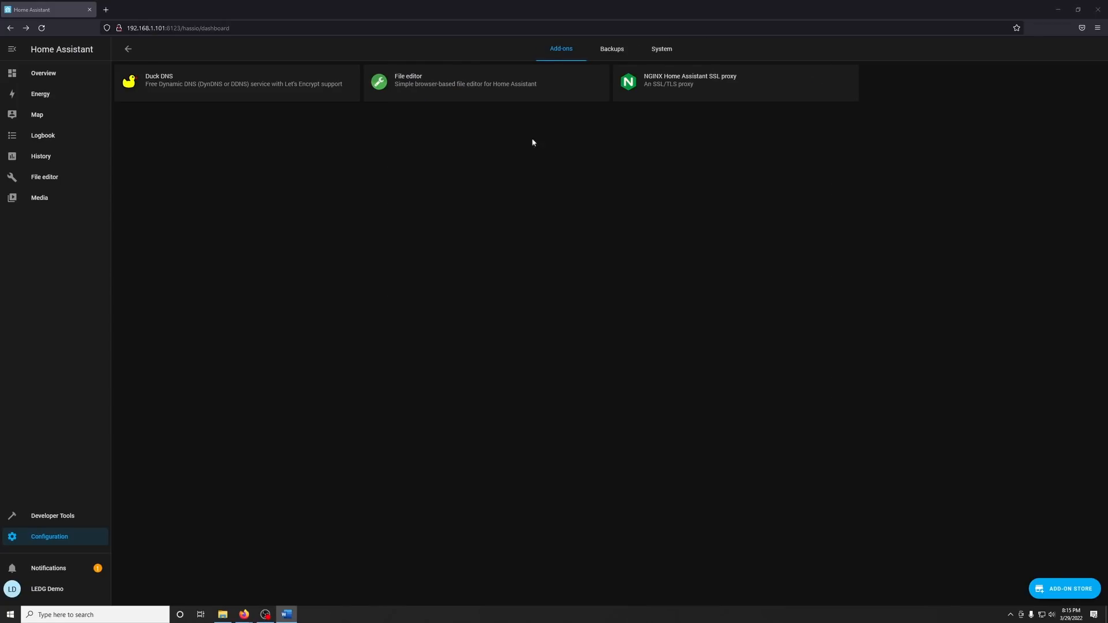
pyautogui.click(243, 79)
pyautogui.click(579, 49)
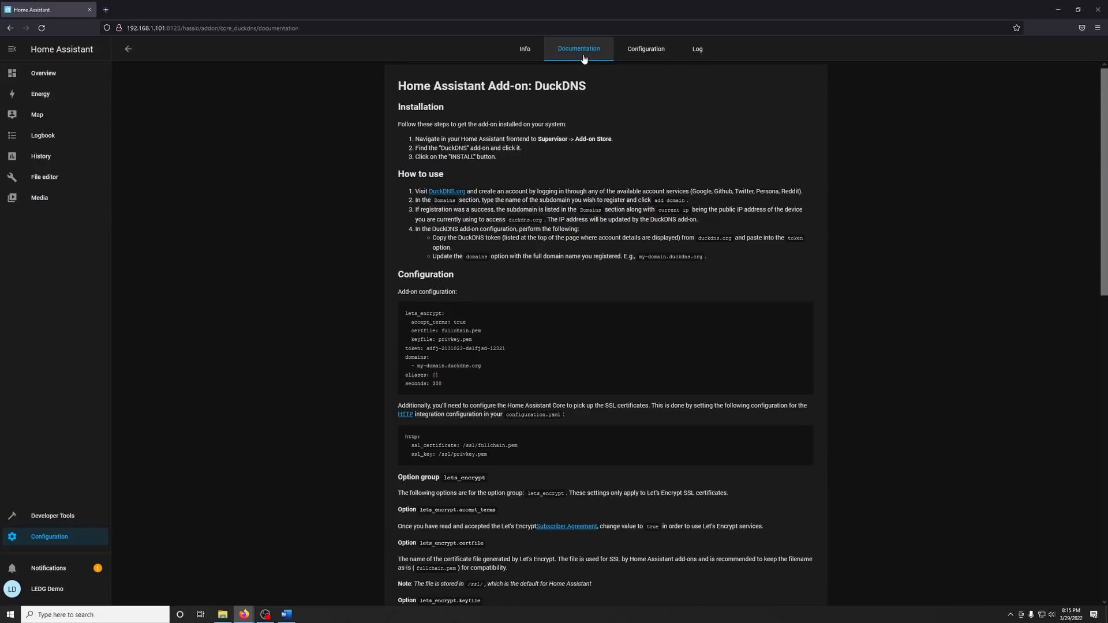
pyautogui.moveTo(399, 173); pyautogui.dragTo(445, 180)
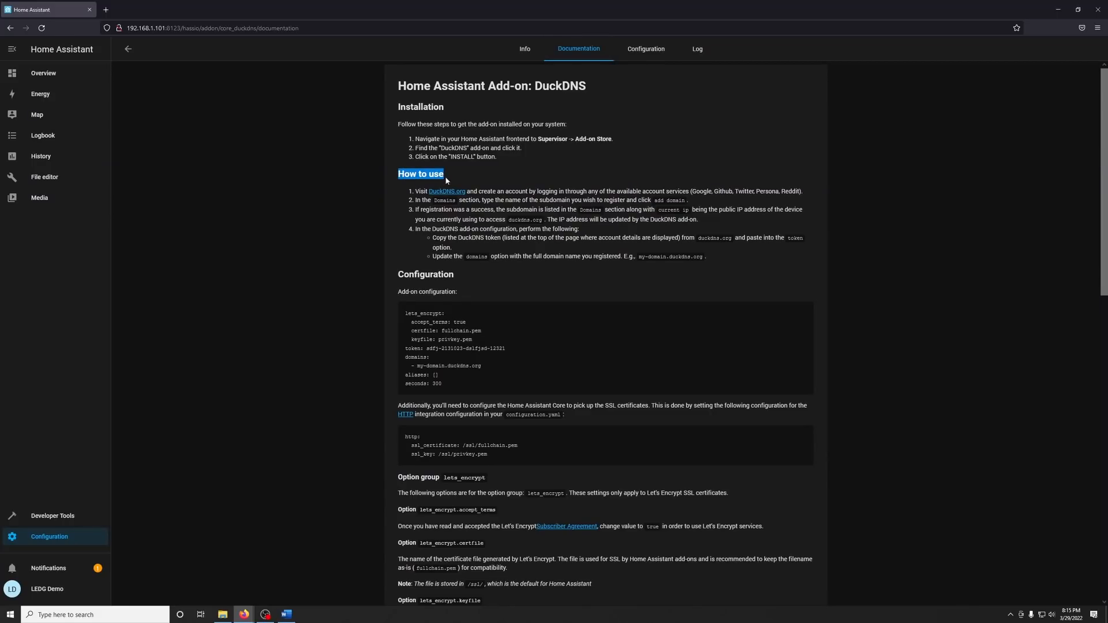
pyautogui.click(587, 310)
pyautogui.scroll(-5, 589, 315)
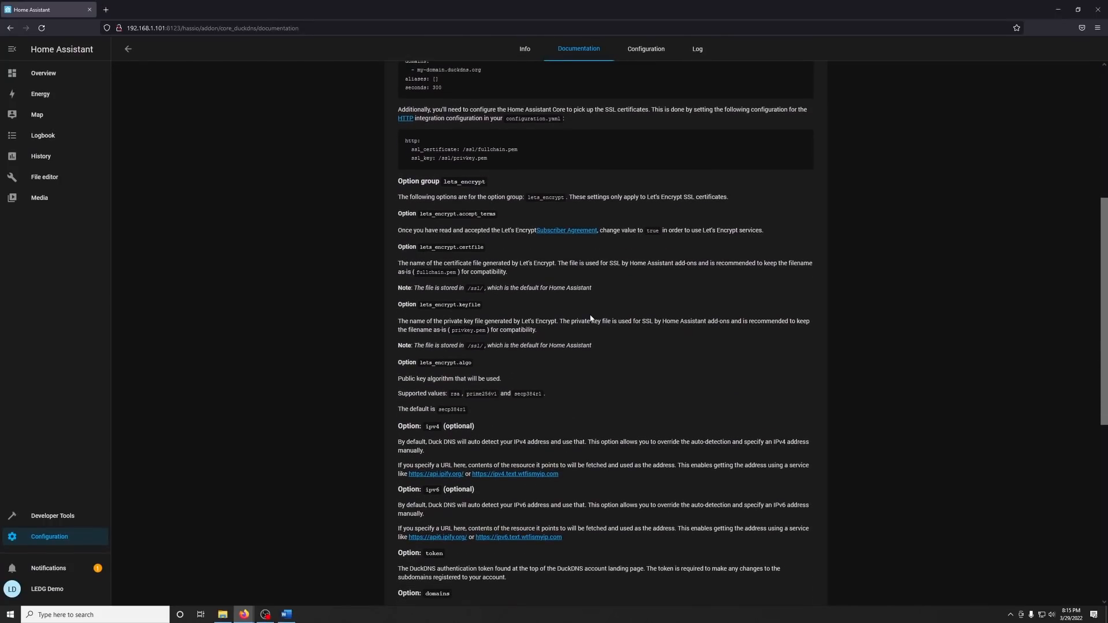
pyautogui.scroll(5, 590, 318)
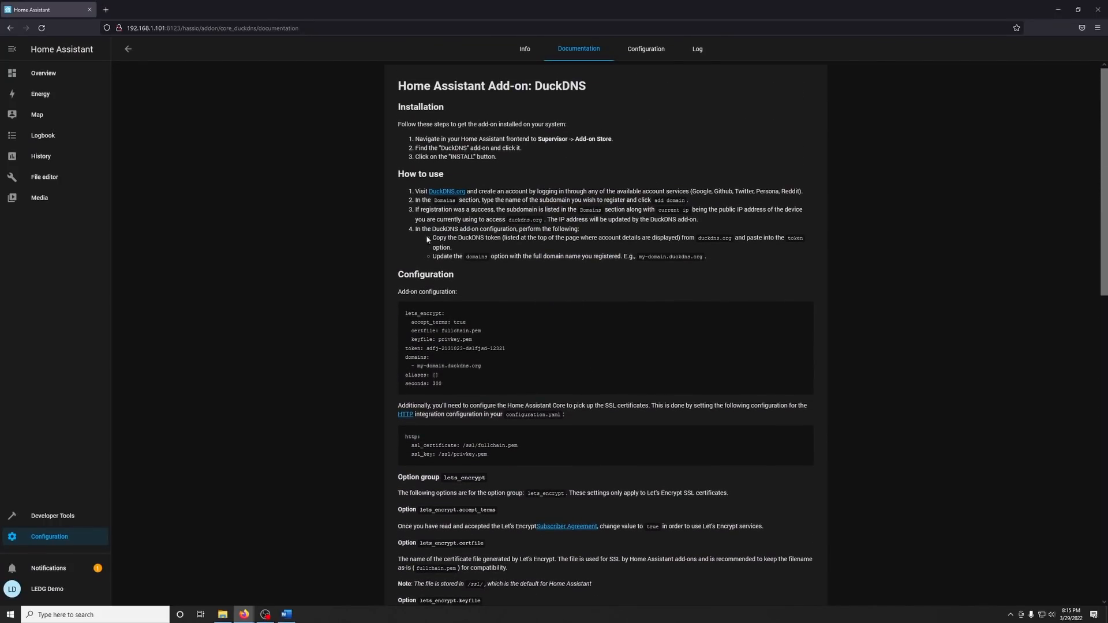
# Open the Home Assistant Cloud configuration page and examine the subscription service on the linked Nabu Casa website.
pyautogui.click(69, 540)
pyautogui.click(540, 82)
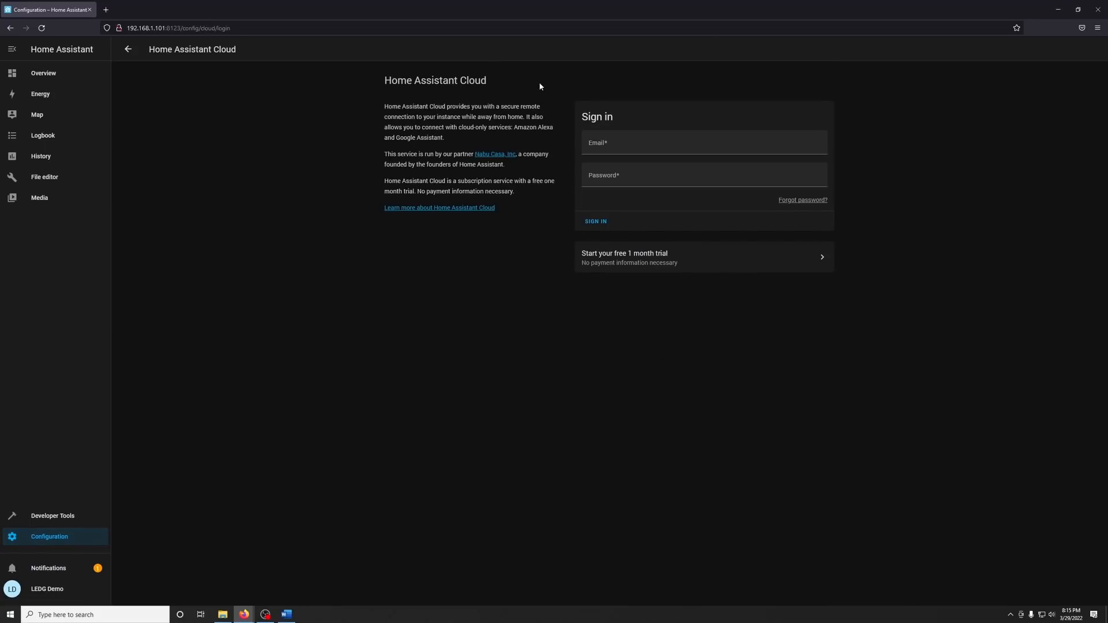
pyautogui.moveTo(395, 82); pyautogui.dragTo(476, 81)
pyautogui.click(511, 94)
pyautogui.click(494, 154)
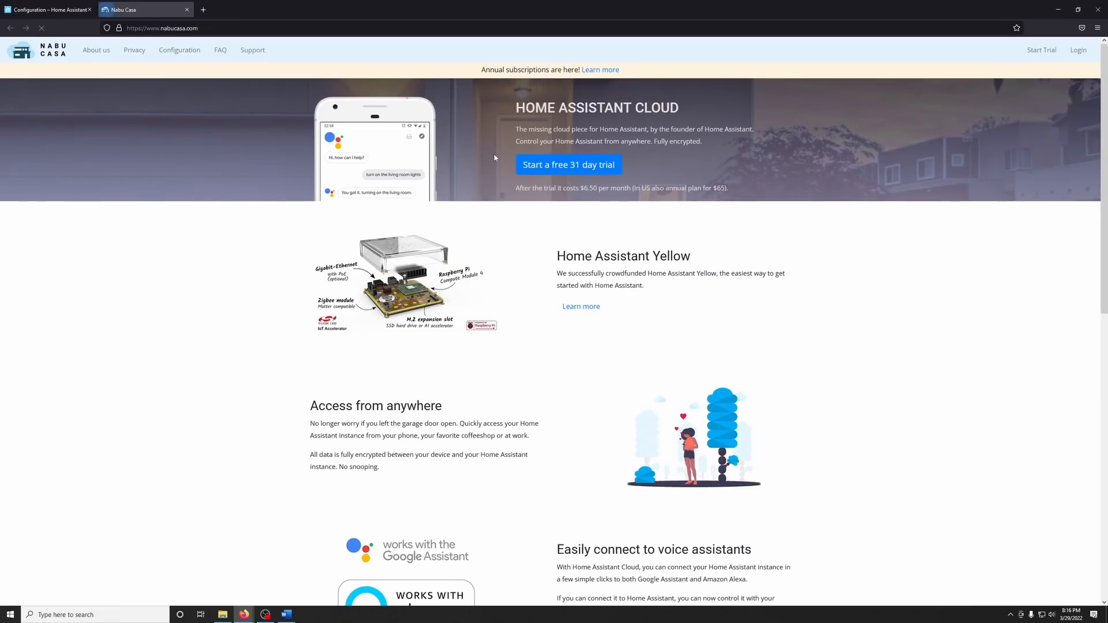
pyautogui.scroll(-4, 725, 305)
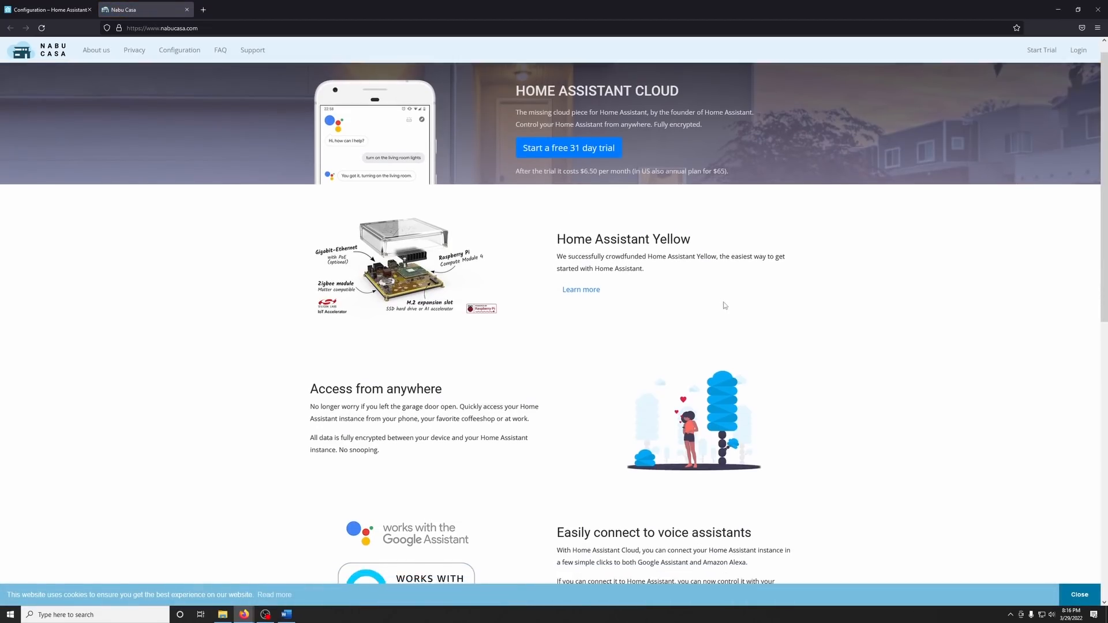
pyautogui.scroll(-5, 725, 305)
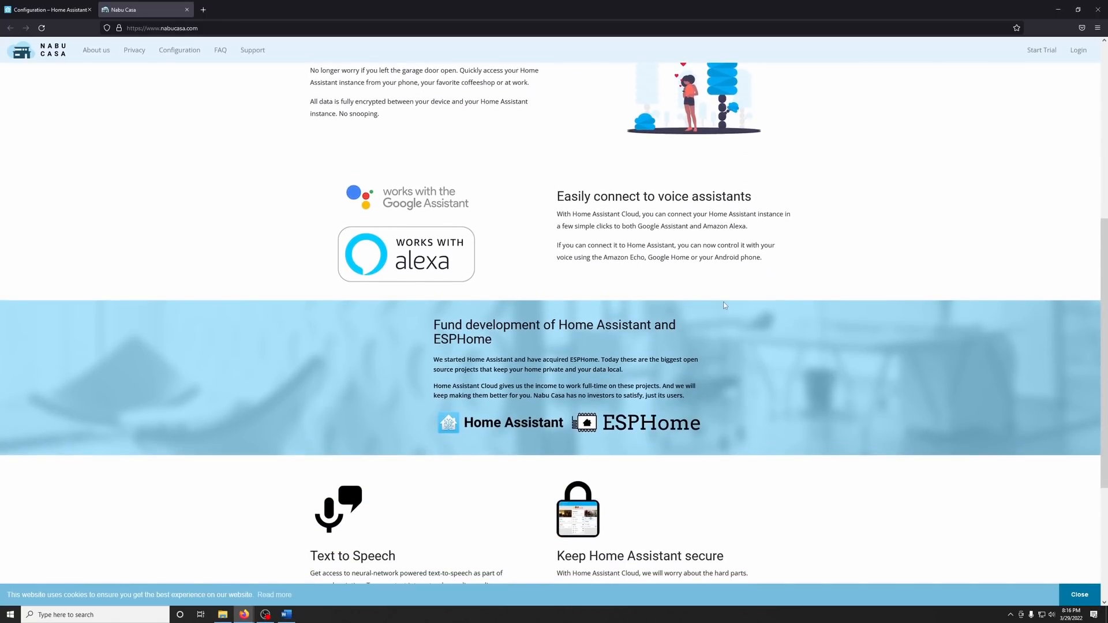
# Close the Nabu Casa website and open the deprecated ESPHome community add-on's page in the add-on store.
pyautogui.scroll(1, 725, 305)
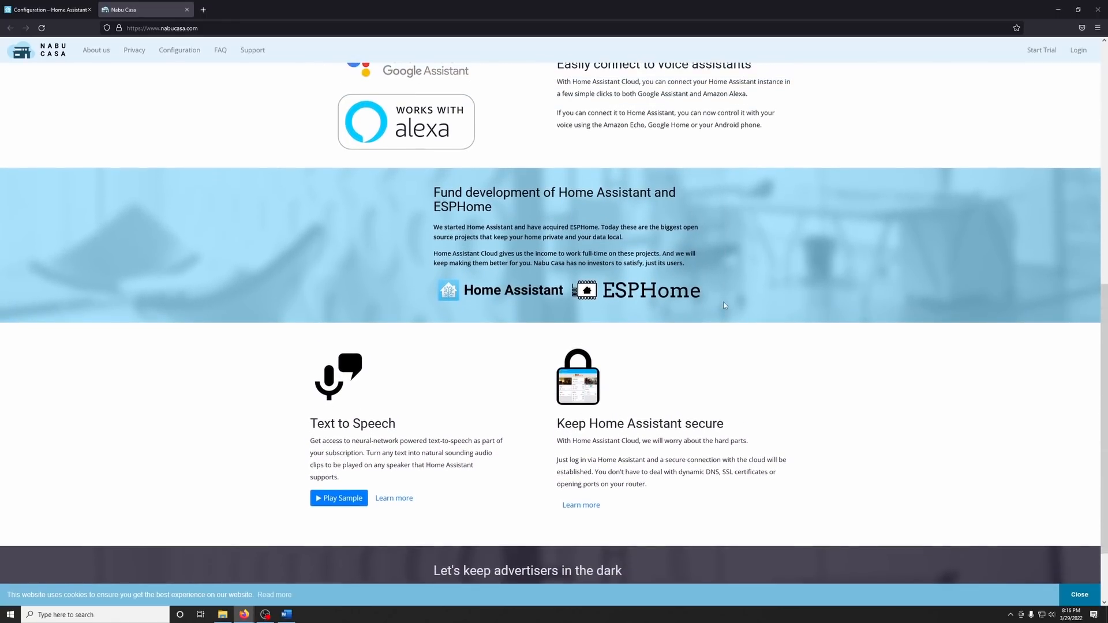
pyautogui.hotkey('ctrl', 'w')
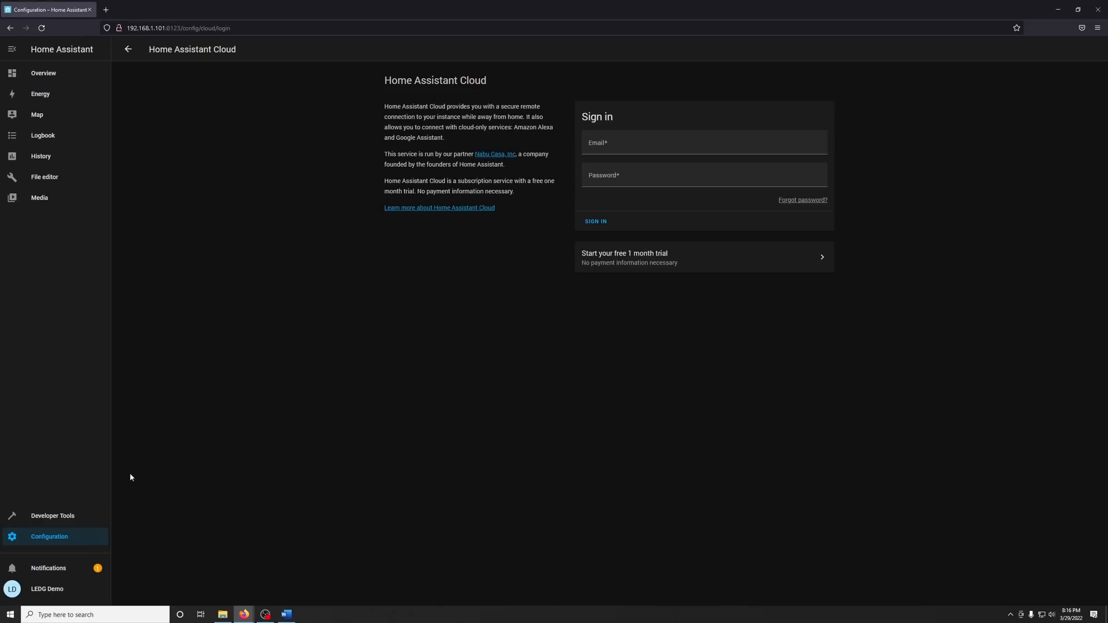
pyautogui.click(91, 536)
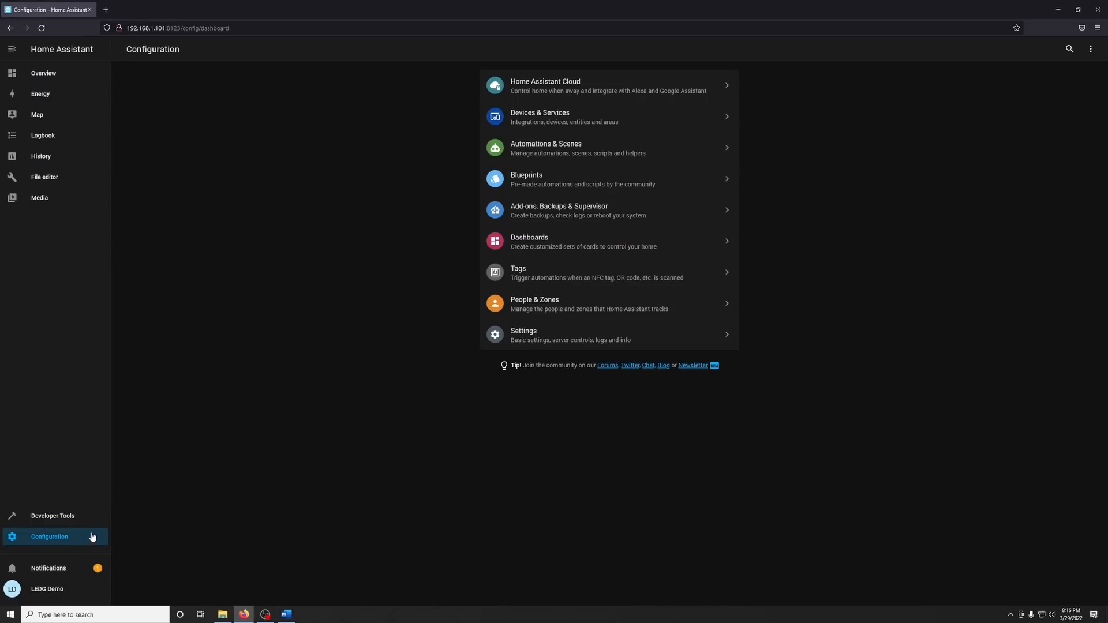
pyautogui.click(558, 207)
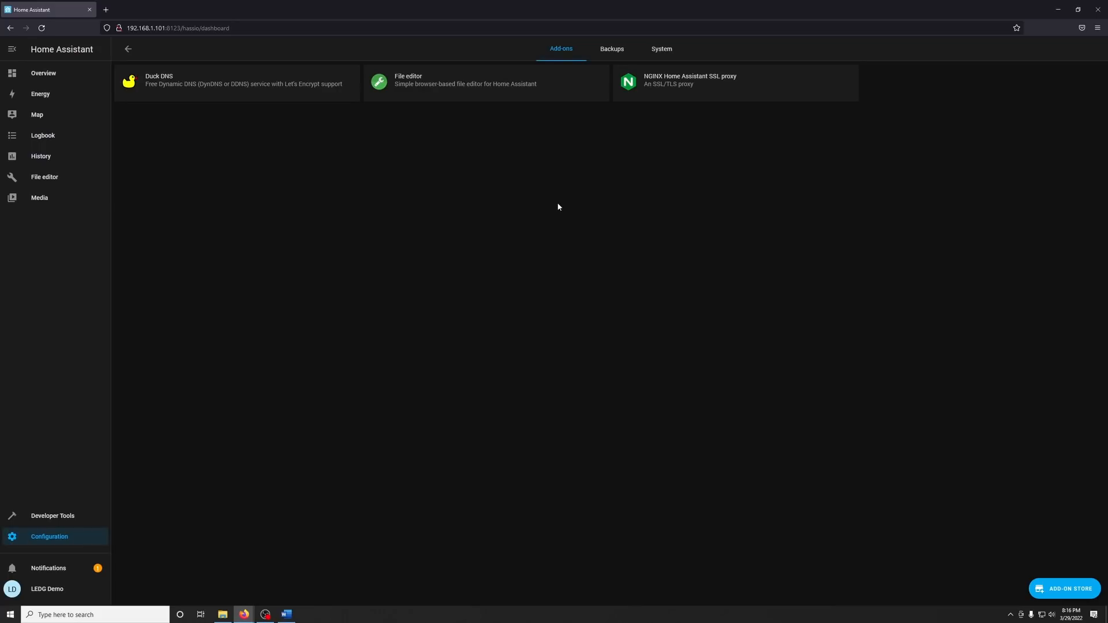
pyautogui.click(1042, 591)
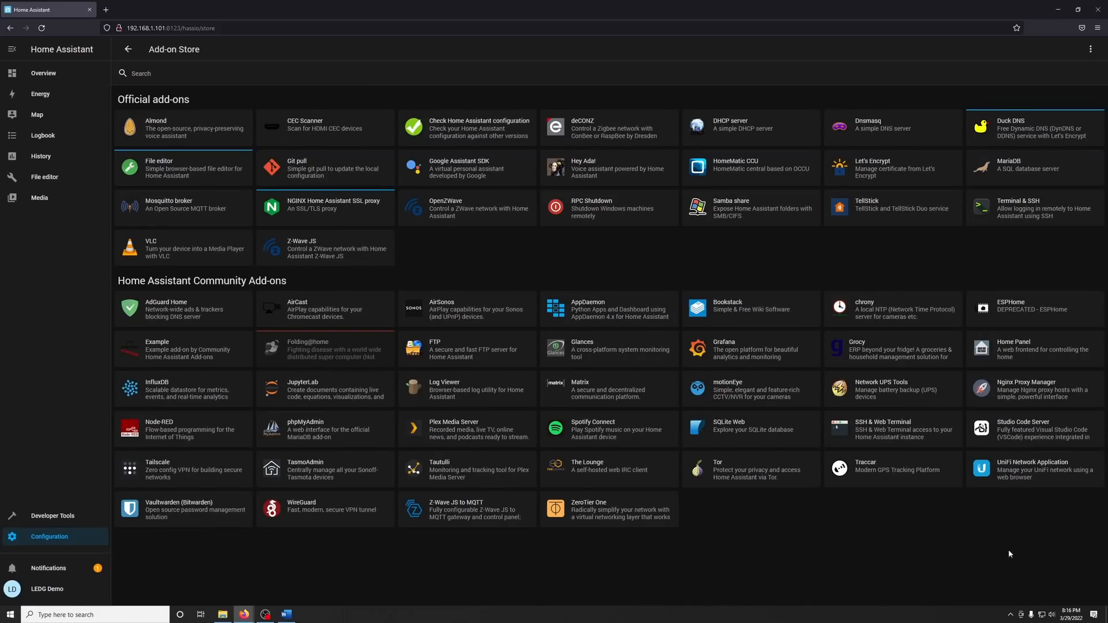
pyautogui.click(1023, 319)
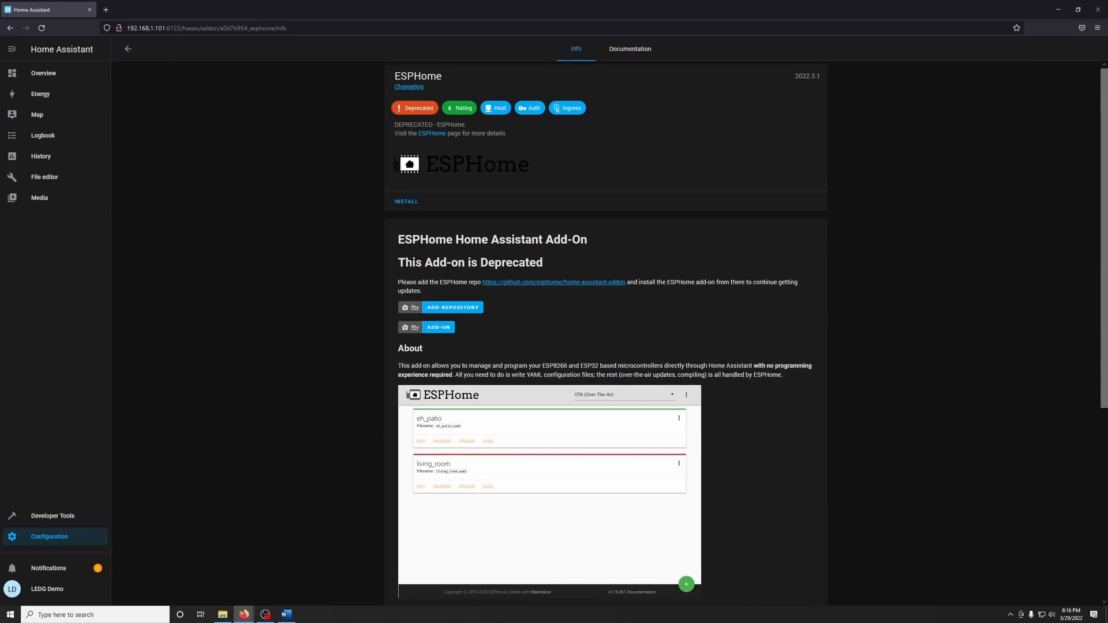
pyautogui.moveTo(415, 263); pyautogui.dragTo(566, 272)
pyautogui.click(459, 290)
# Open the ESPHome home-assistant-addon GitHub repository linked from the add-on page and copy its URL.
pyautogui.middleClick(531, 284)
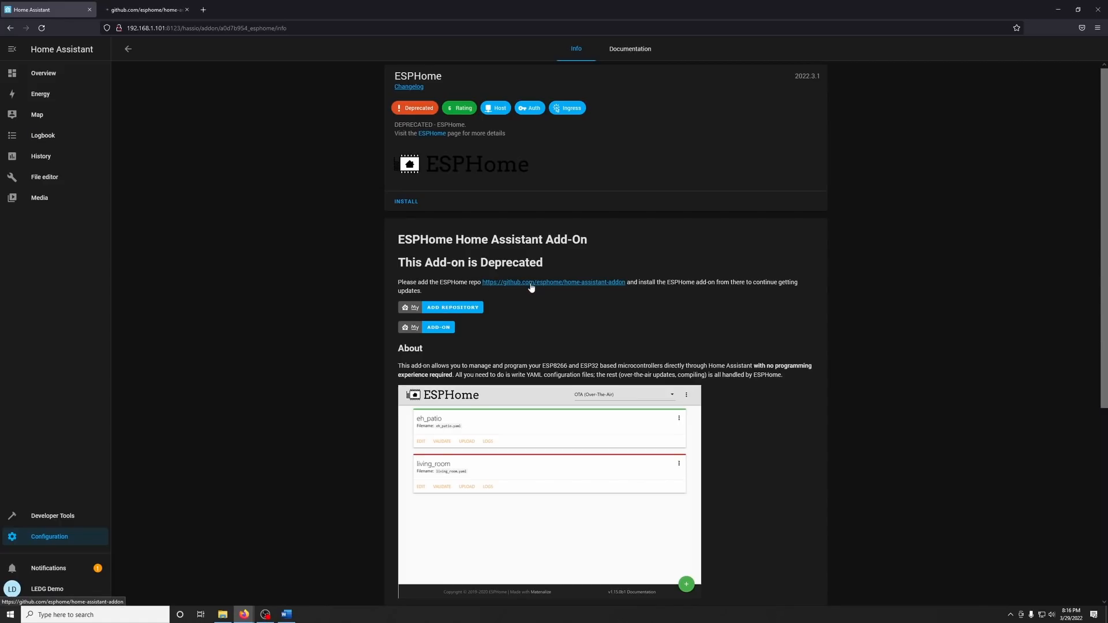
pyautogui.click(162, 9)
pyautogui.click(276, 28)
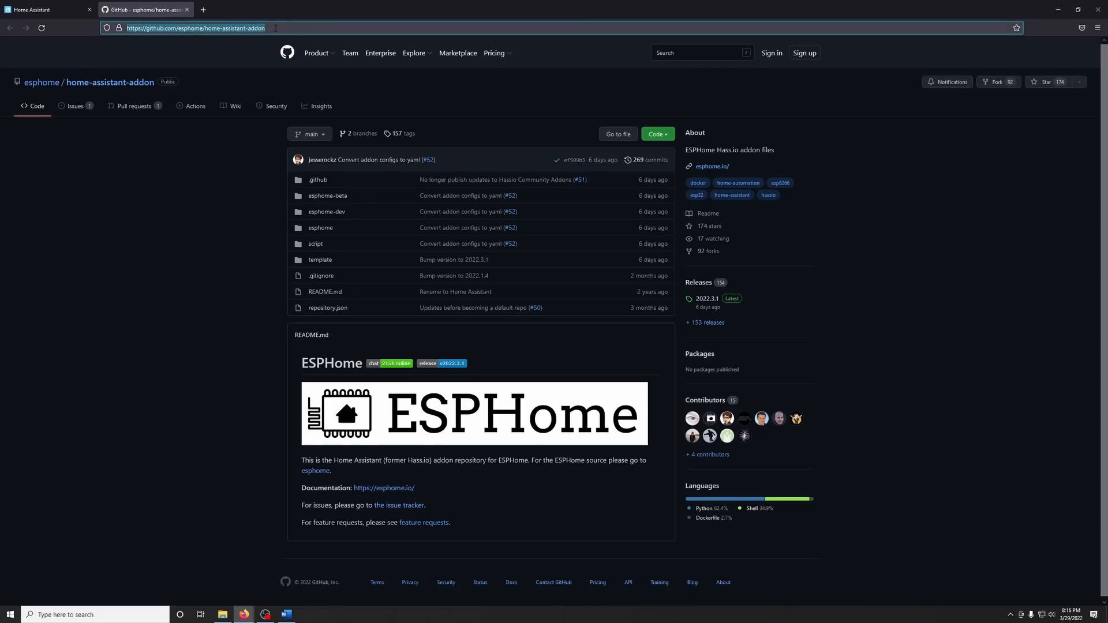
pyautogui.rightClick(276, 28)
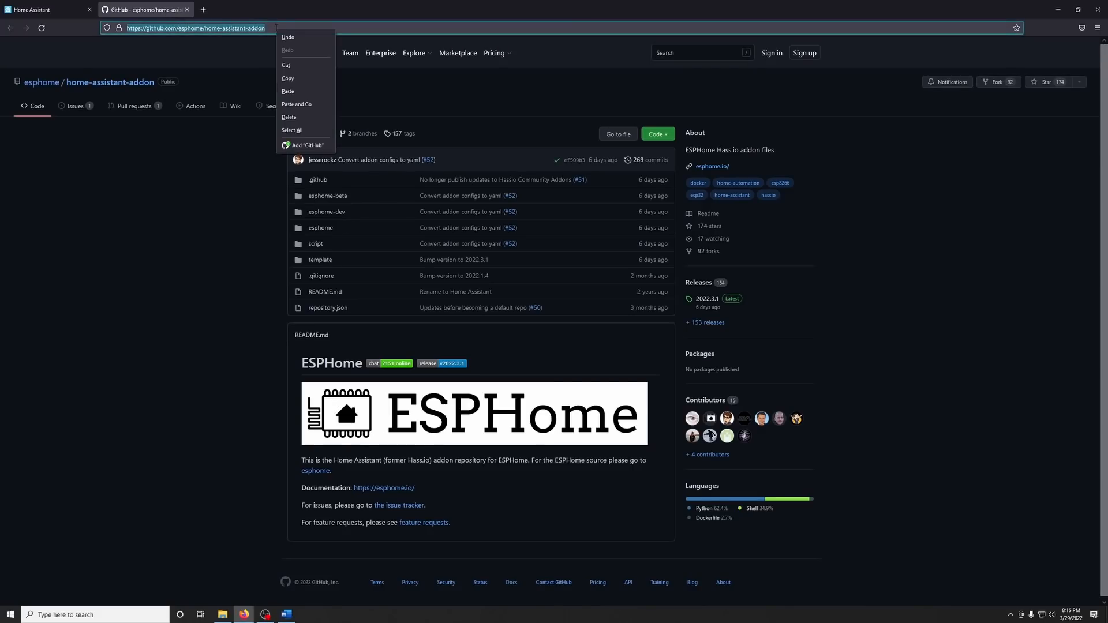
pyautogui.click(296, 80)
pyautogui.click(61, 9)
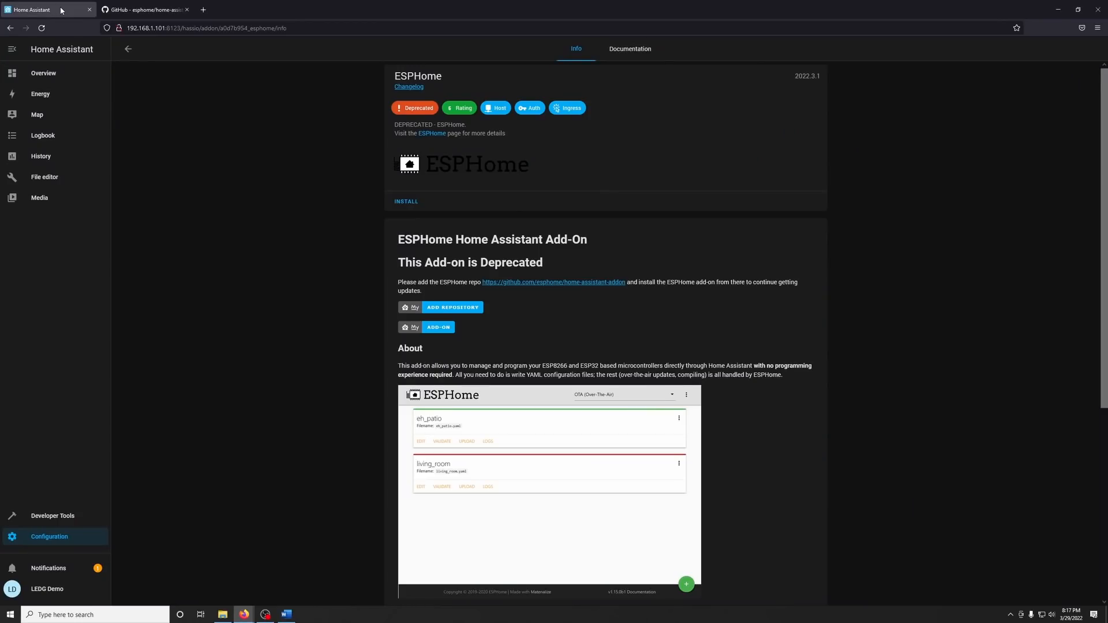
pyautogui.click(130, 50)
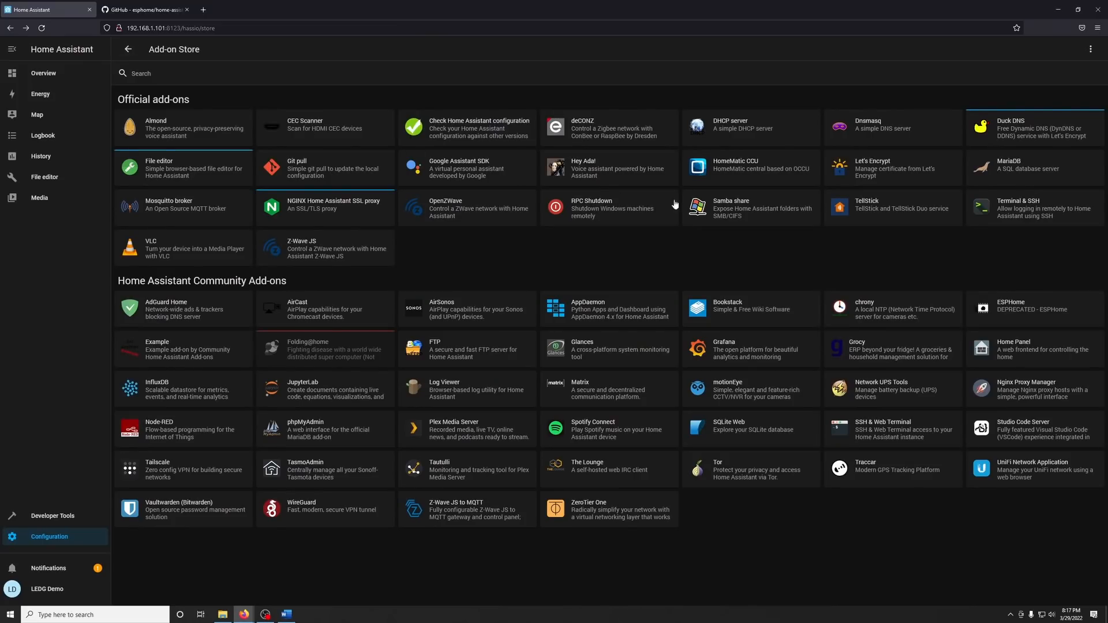
pyautogui.click(1092, 49)
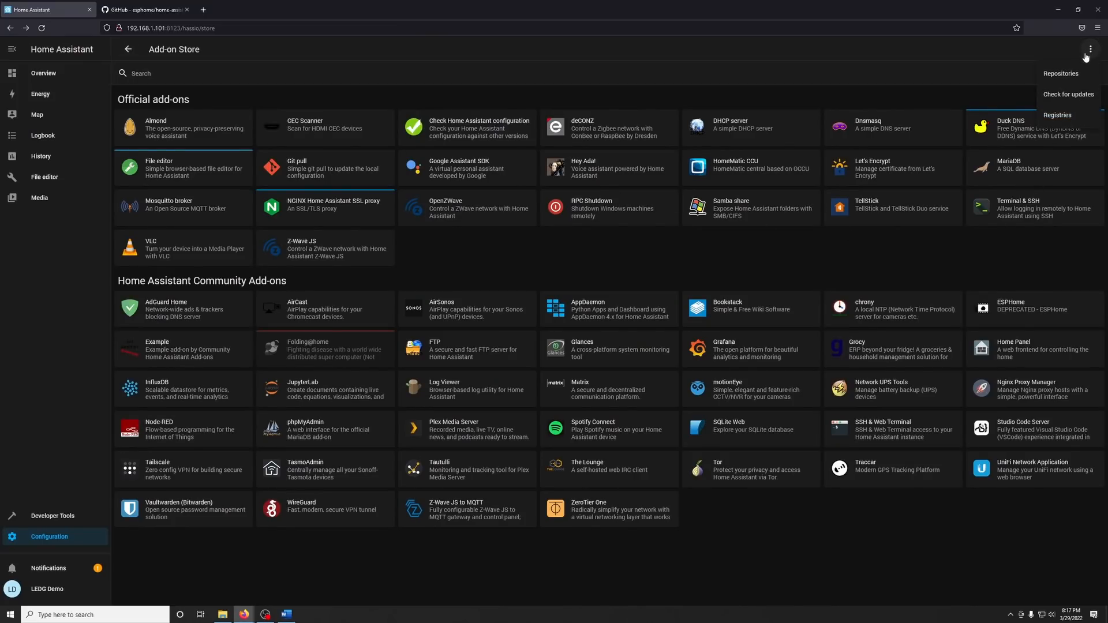
pyautogui.click(1067, 74)
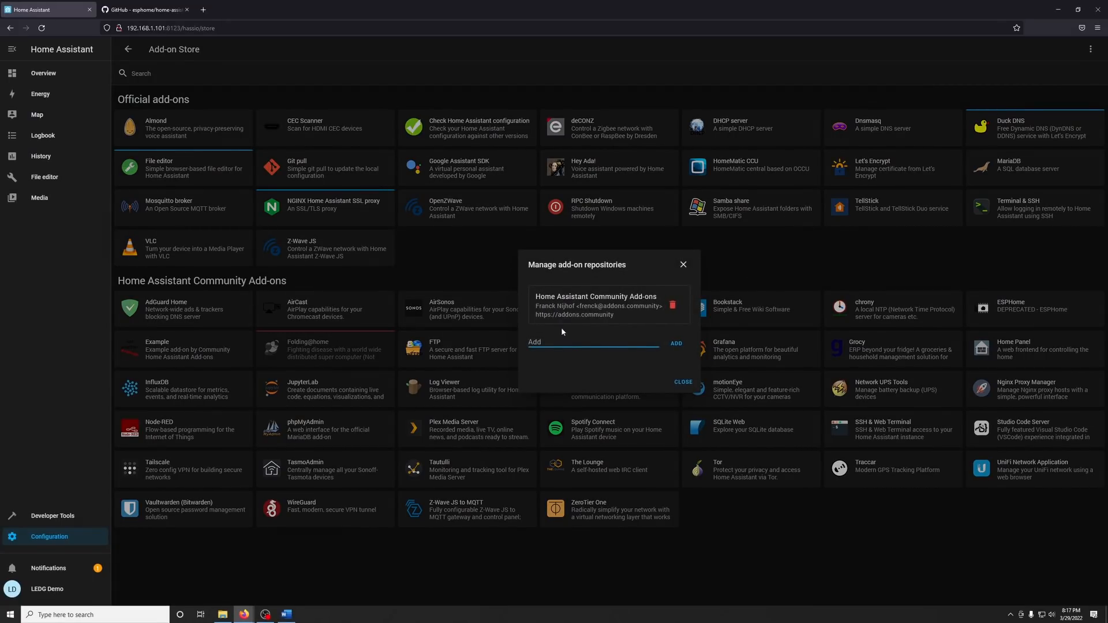
pyautogui.rightClick(539, 342)
pyautogui.click(562, 403)
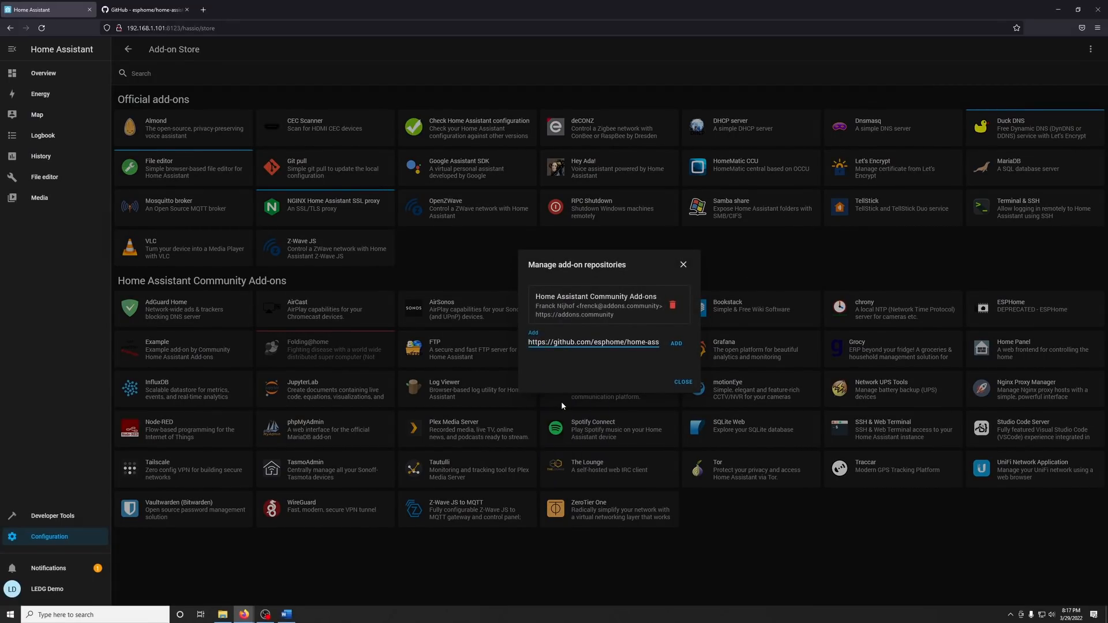
pyautogui.moveTo(611, 342); pyautogui.dragTo(647, 341)
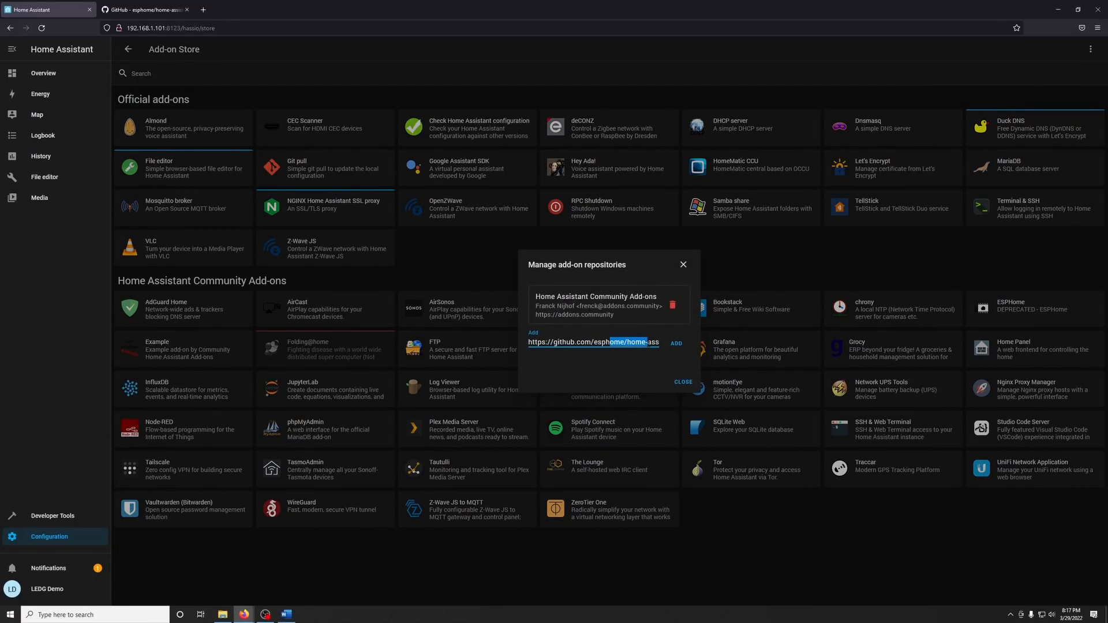
pyautogui.click(681, 344)
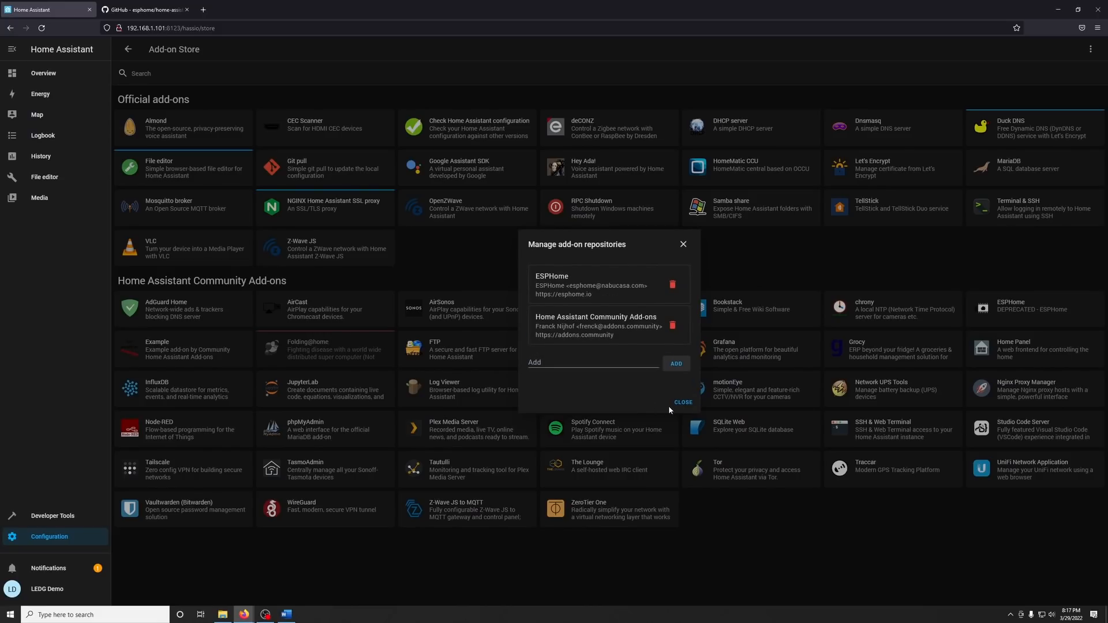
pyautogui.click(680, 404)
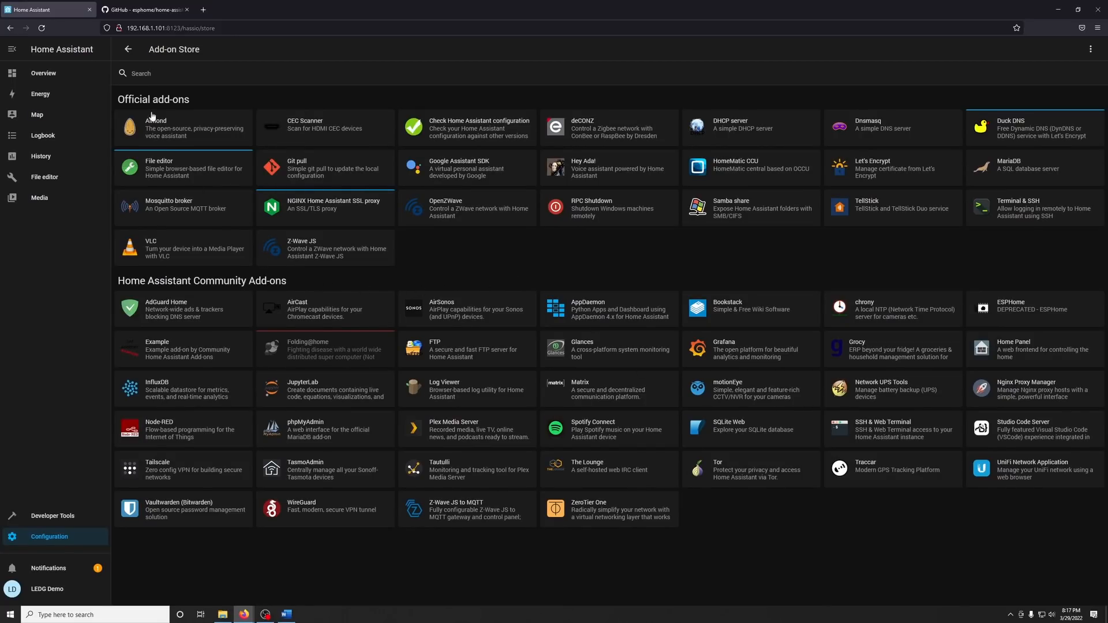
# Reload the add-on store and open the standard ESPHome add-on from the ESPHome repository section.
pyautogui.click(42, 28)
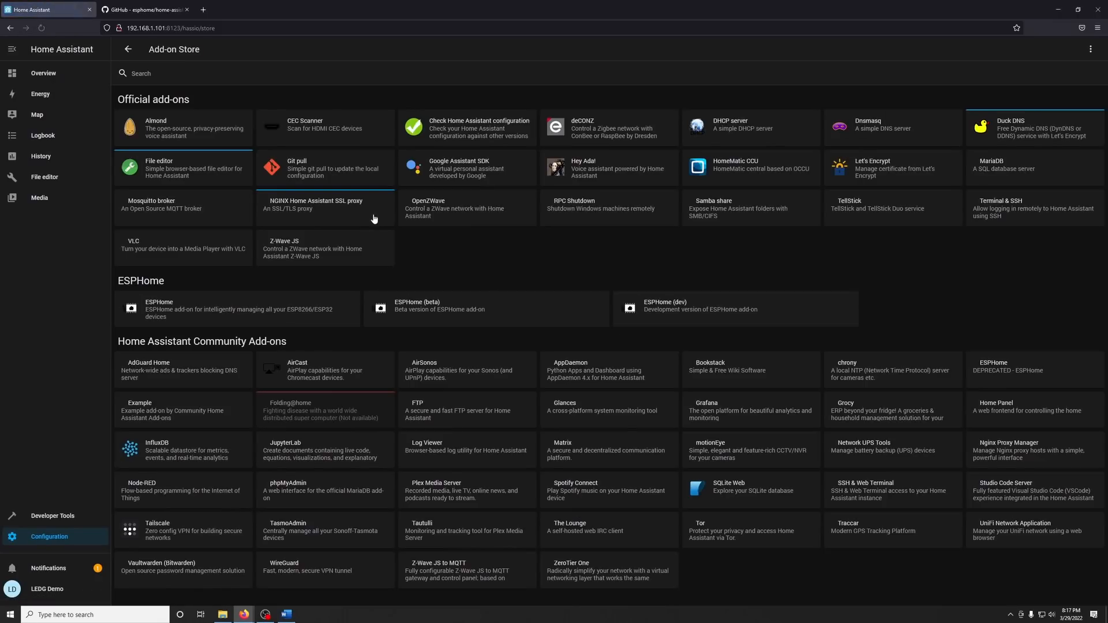
pyautogui.moveTo(119, 281); pyautogui.dragTo(187, 281)
pyautogui.click(188, 282)
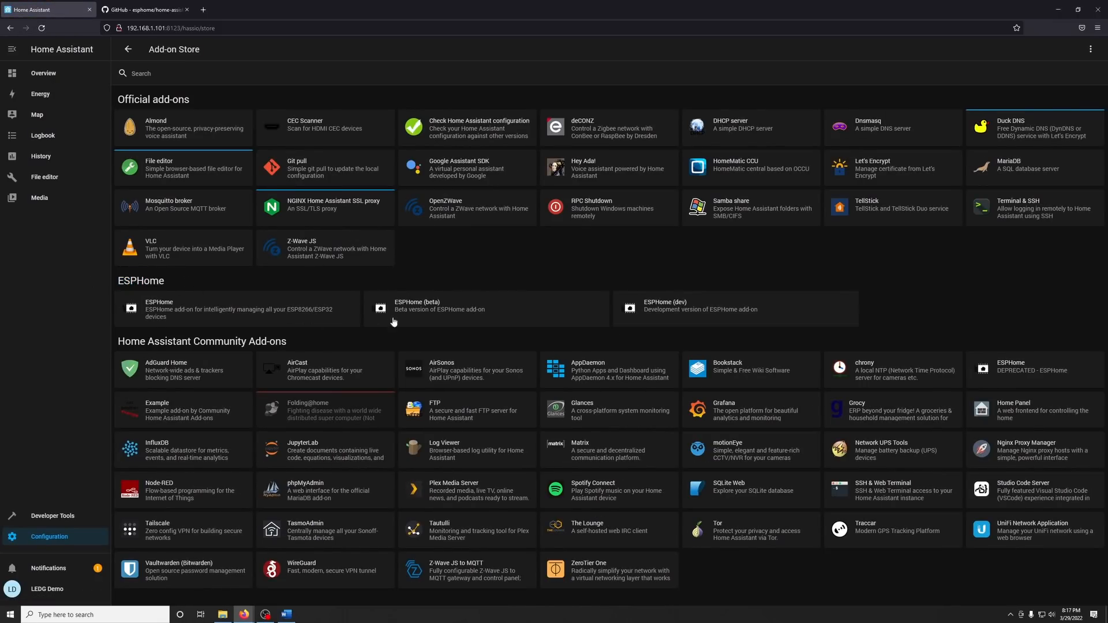
pyautogui.click(163, 306)
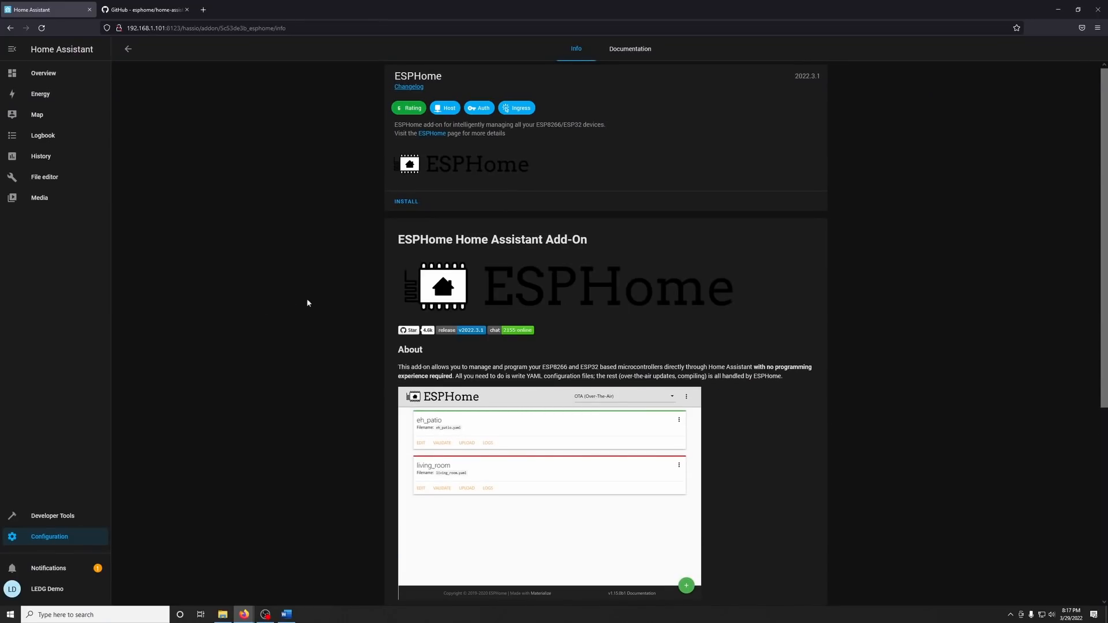
# Install the ESPHome add-on, enable Show in sidebar for it, and start it.
pyautogui.click(404, 203)
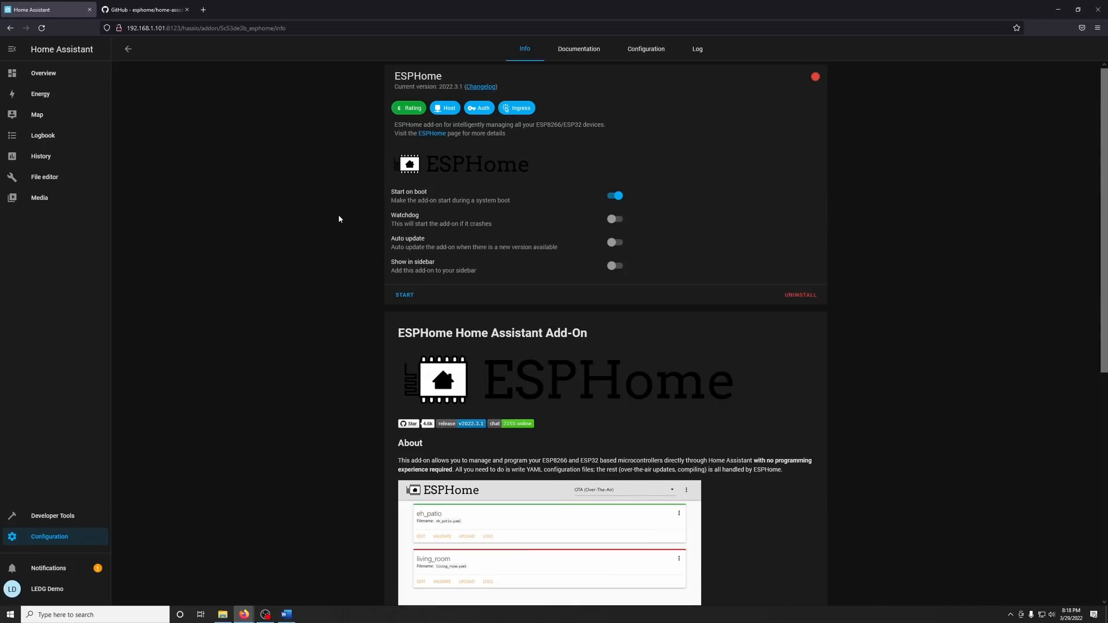
pyautogui.click(613, 269)
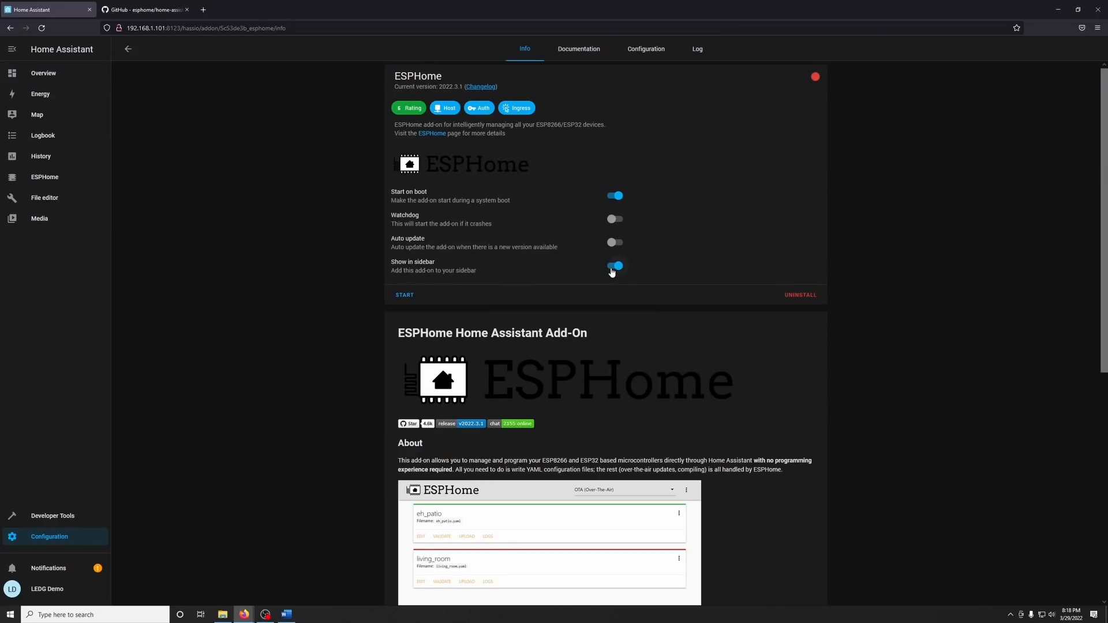
pyautogui.click(405, 295)
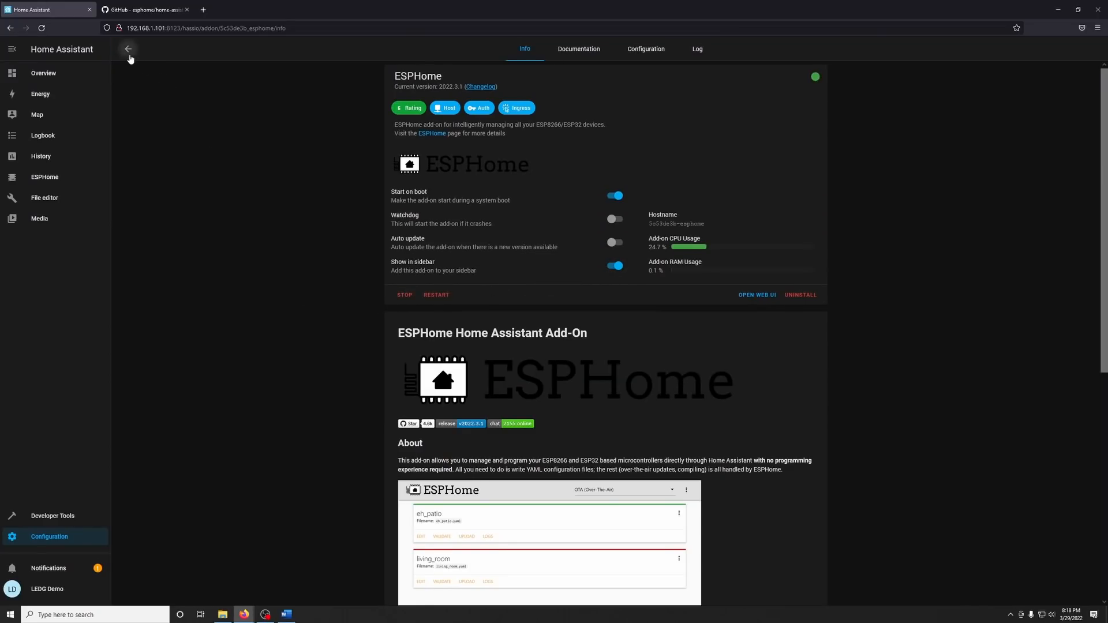
# Install the official Samba share add-on from the add-on store.
pyautogui.click(128, 50)
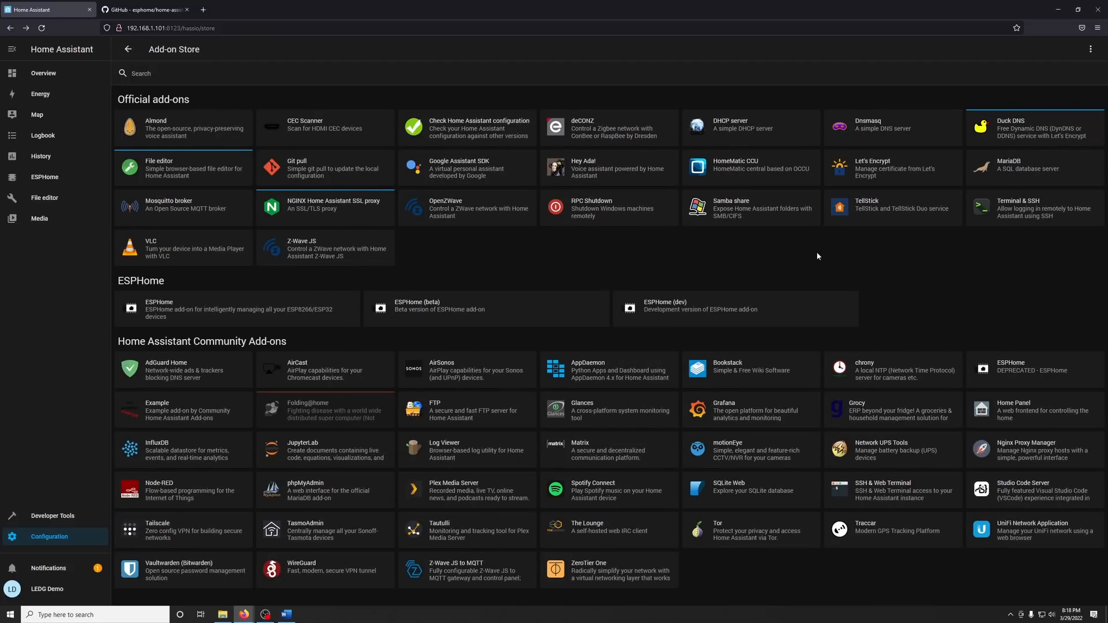
pyautogui.click(729, 210)
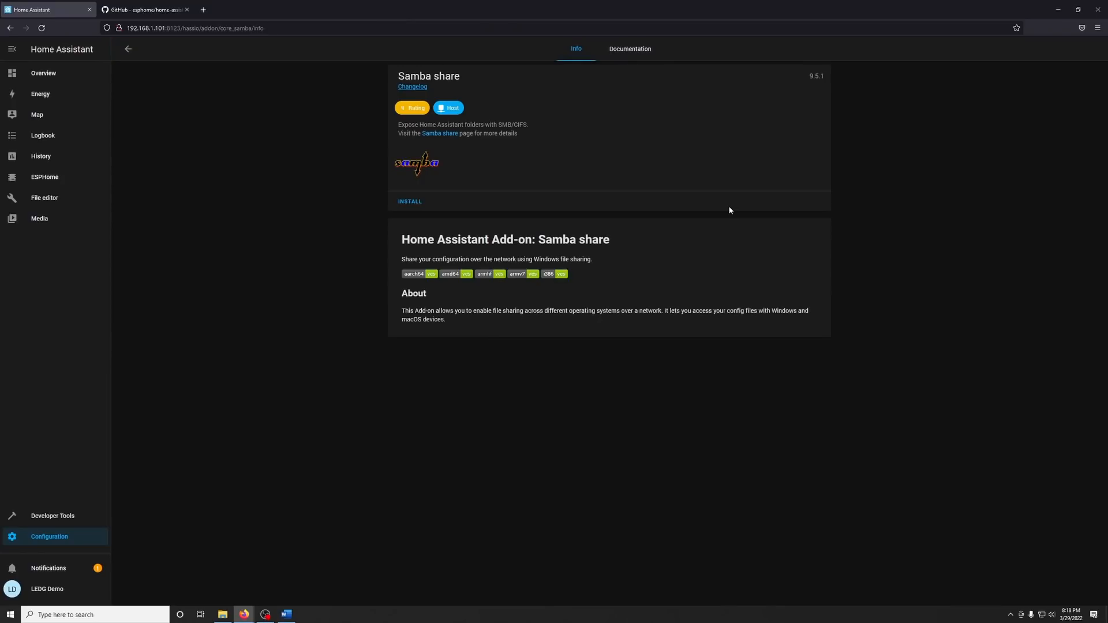
pyautogui.click(409, 205)
# Enter the Samba share password in the add-on's configuration, save it, and start the add-on.
pyautogui.click(646, 48)
pyautogui.write('somepassword')
pyautogui.click(813, 280)
pyautogui.click(523, 53)
pyautogui.click(411, 272)
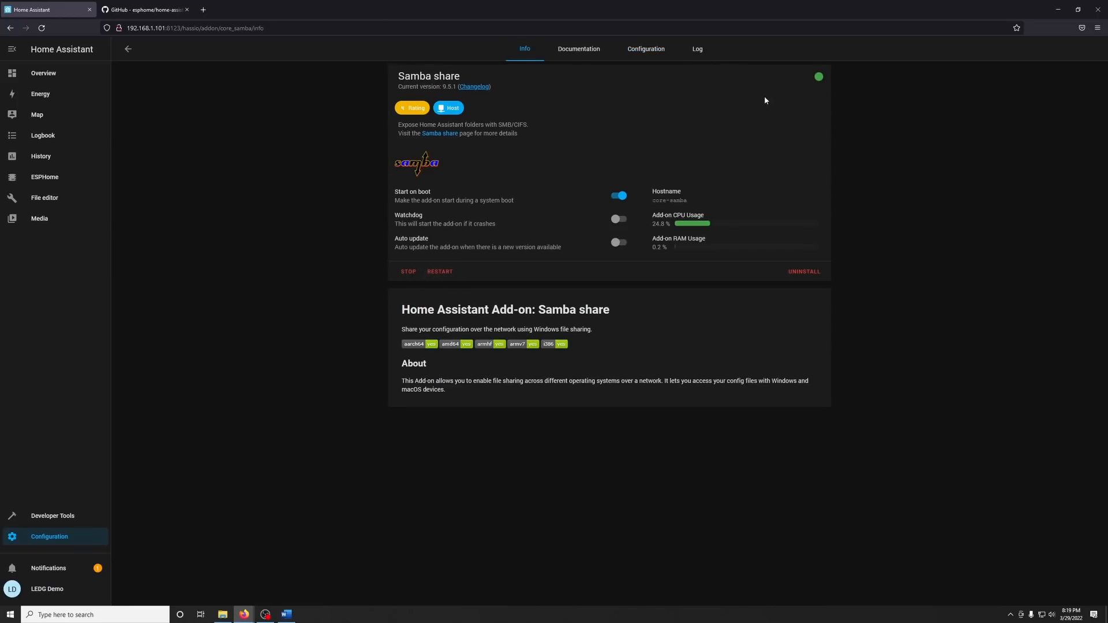
# Switch to File Explorer and browse to the network address \\192.168.1.101.
pyautogui.press('super+e')
pyautogui.click(242, 336)
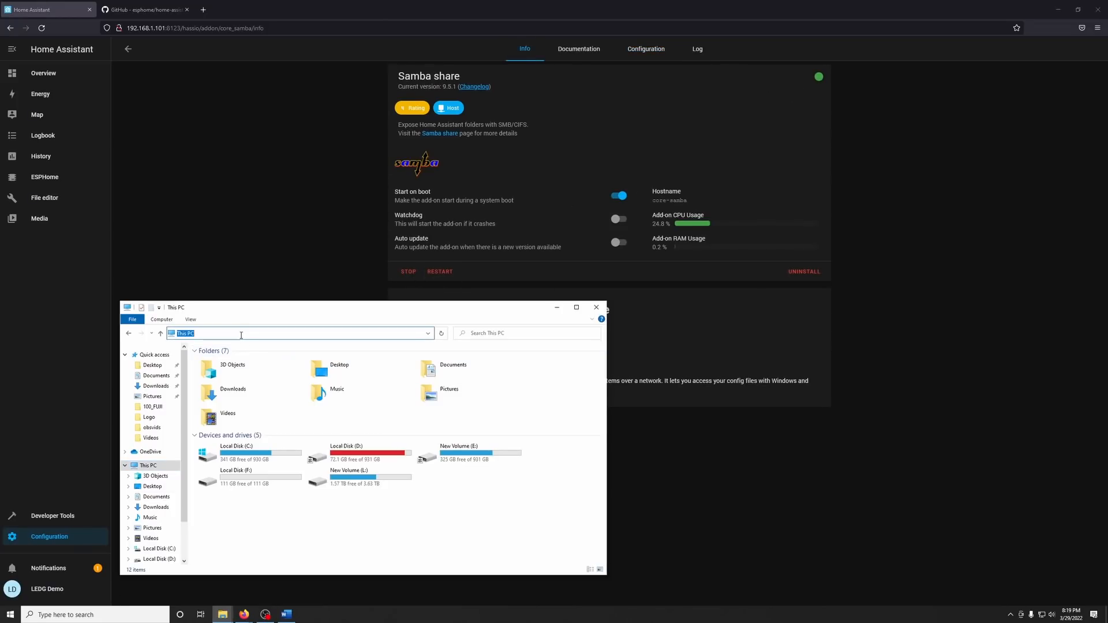
pyautogui.write('\\\\')
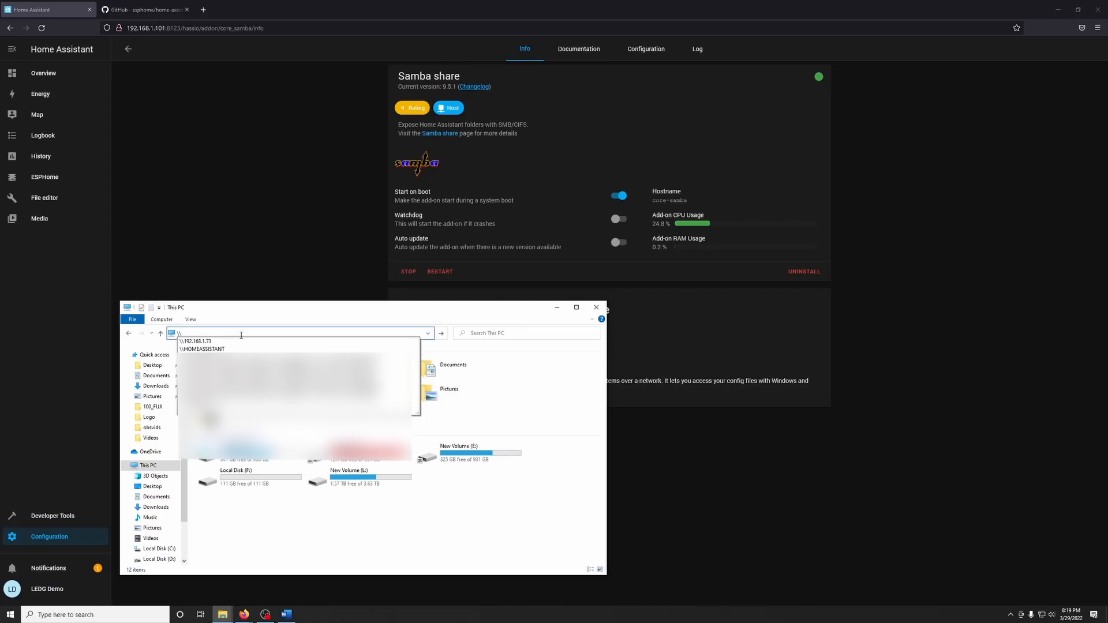
pyautogui.write('192.168.1.101')
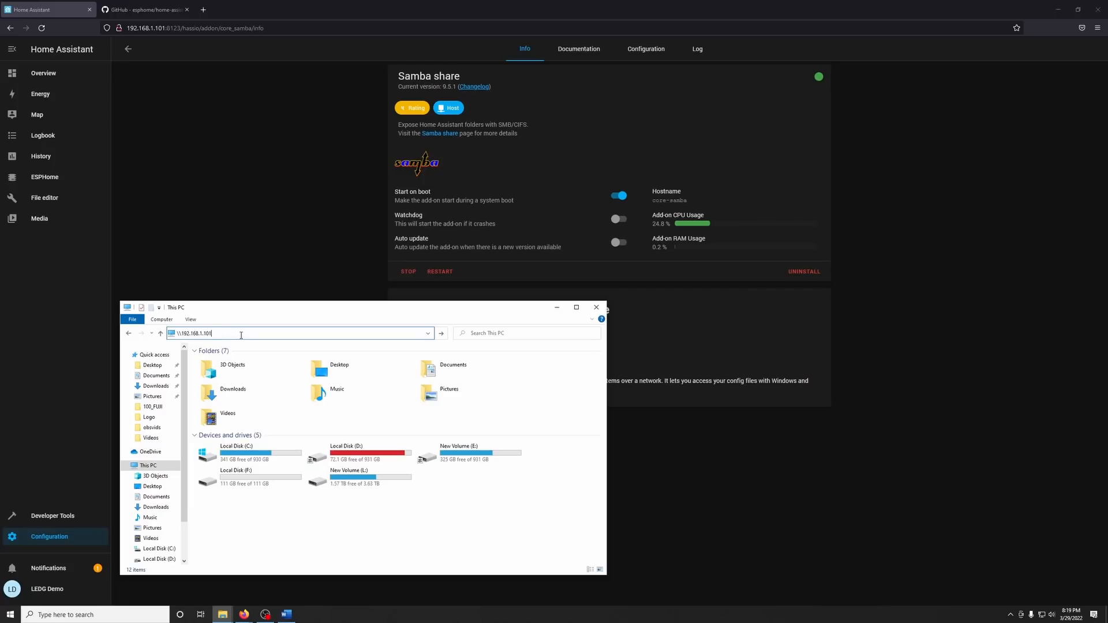
pyautogui.press('Return')
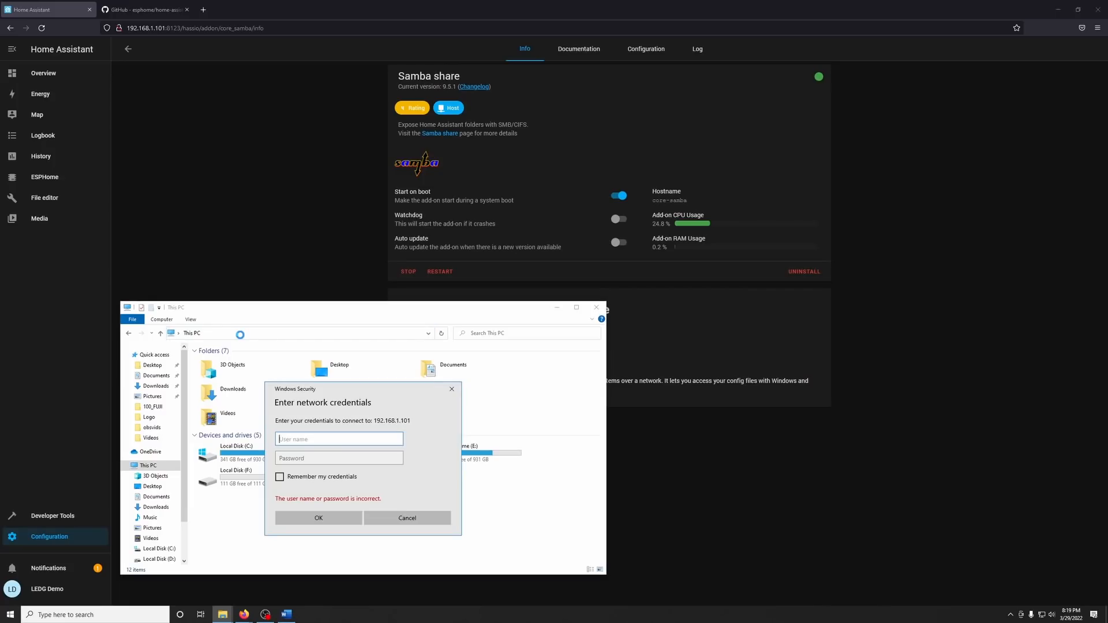
# Connect to the network share with user name homeassistant and the Samba password, and open the config folder.
pyautogui.write('homeassistant')
pyautogui.press('Tab')
pyautogui.write('************')
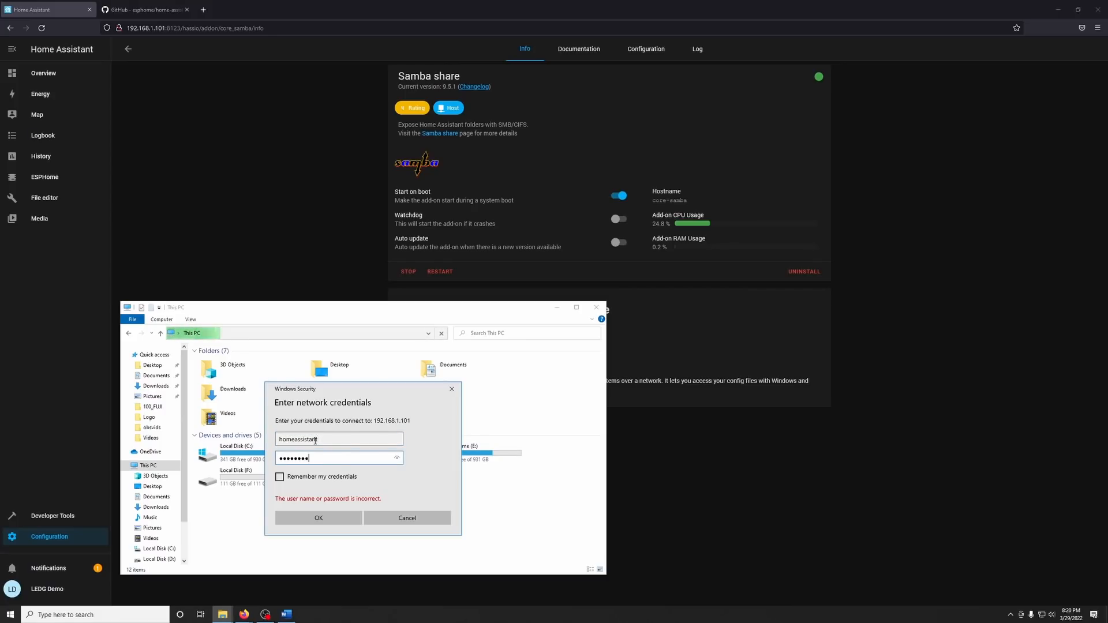
pyautogui.click(355, 518)
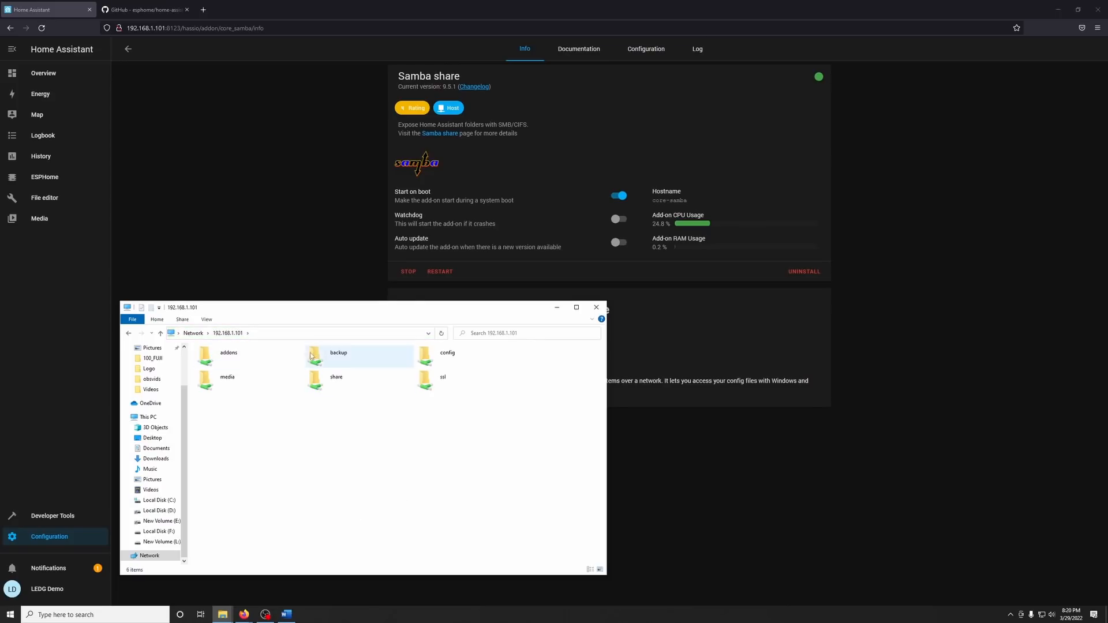
pyautogui.doubleClick(441, 355)
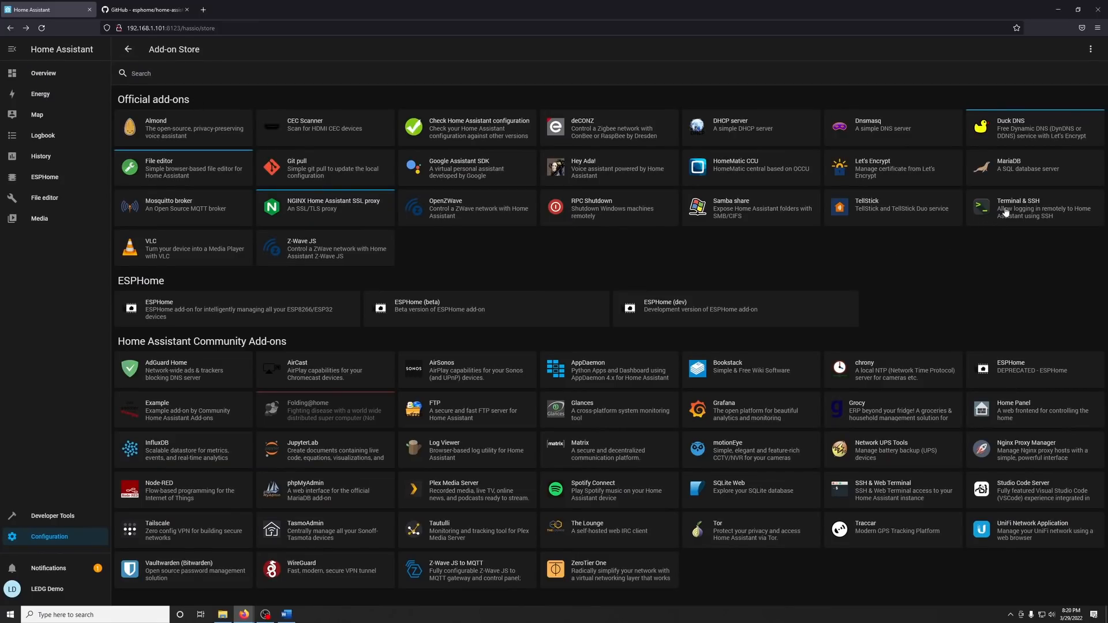
# Open the official Terminal & SSH add-on's page from the Home Assistant add-on store.
pyautogui.click(1007, 211)
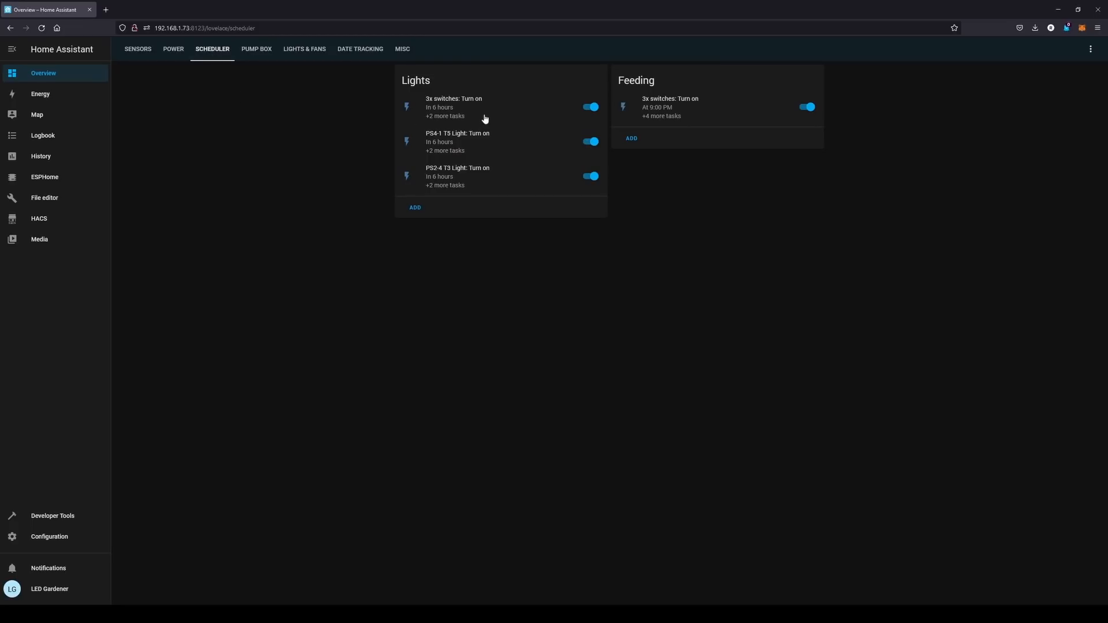
# Open the 3x switches schedule in the Lights card of the Scheduler dashboard.
pyautogui.click(490, 113)
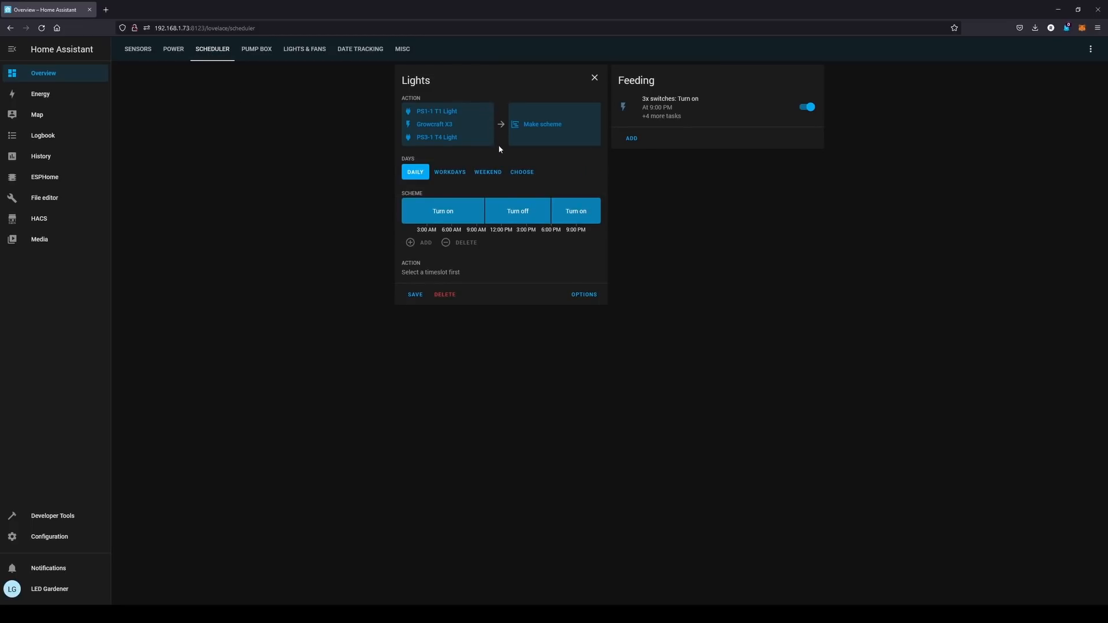
# Inspect the first Turn on timeslot and its end-time handle in the Lights schedule's scheme.
pyautogui.click(461, 213)
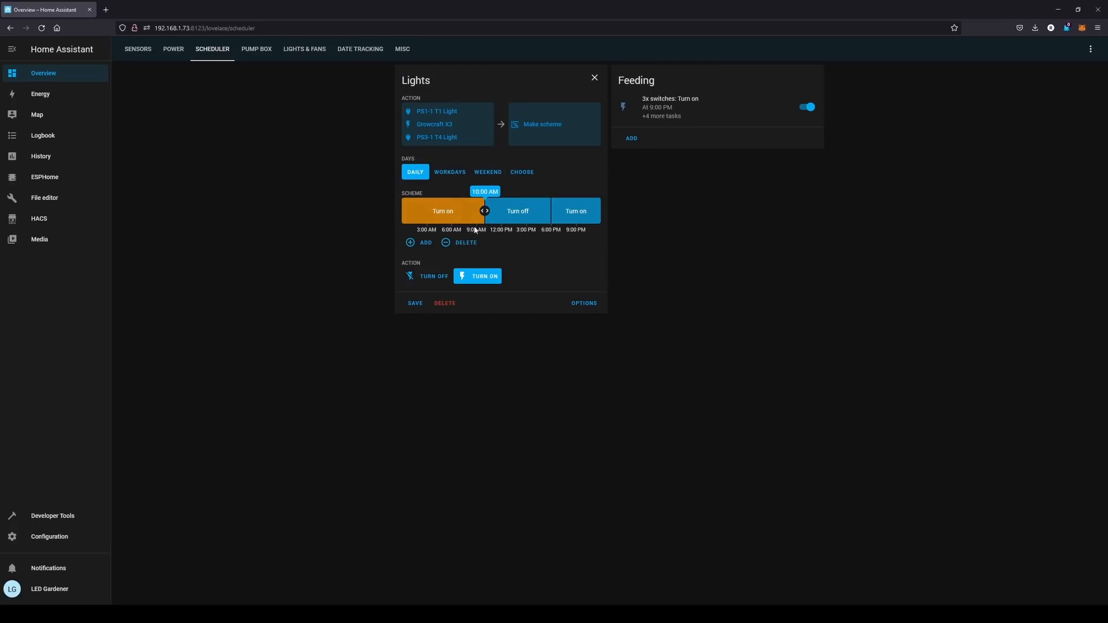
pyautogui.moveTo(485, 212)
pyautogui.mouseDown()
pyautogui.moveTo(473, 211)
pyautogui.moveTo(482, 215)
pyautogui.mouseUp()
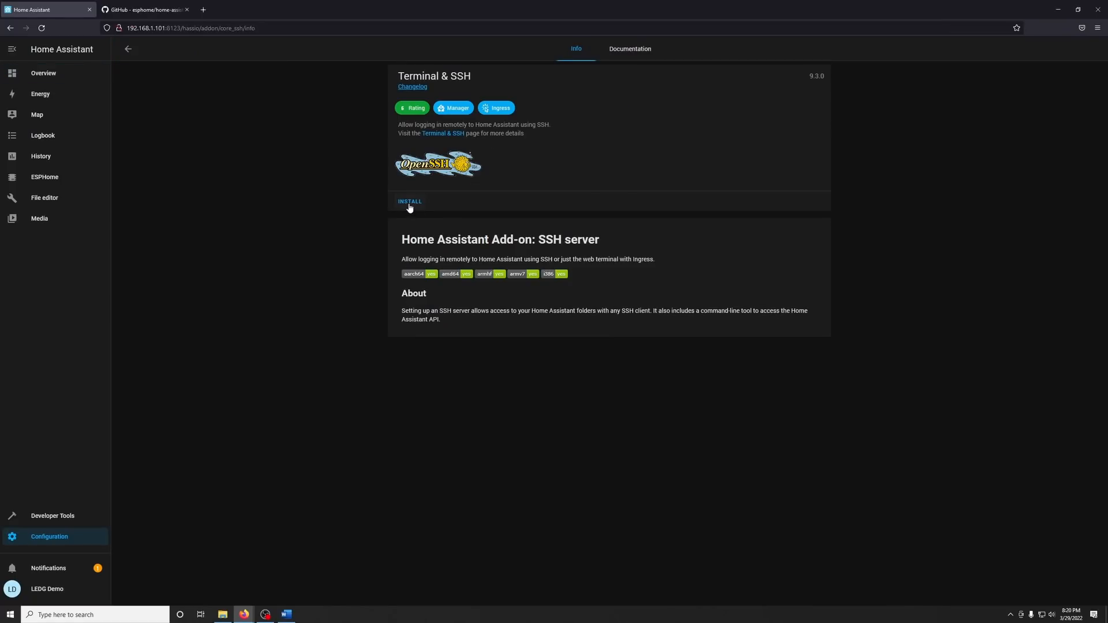
pyautogui.click(409, 205)
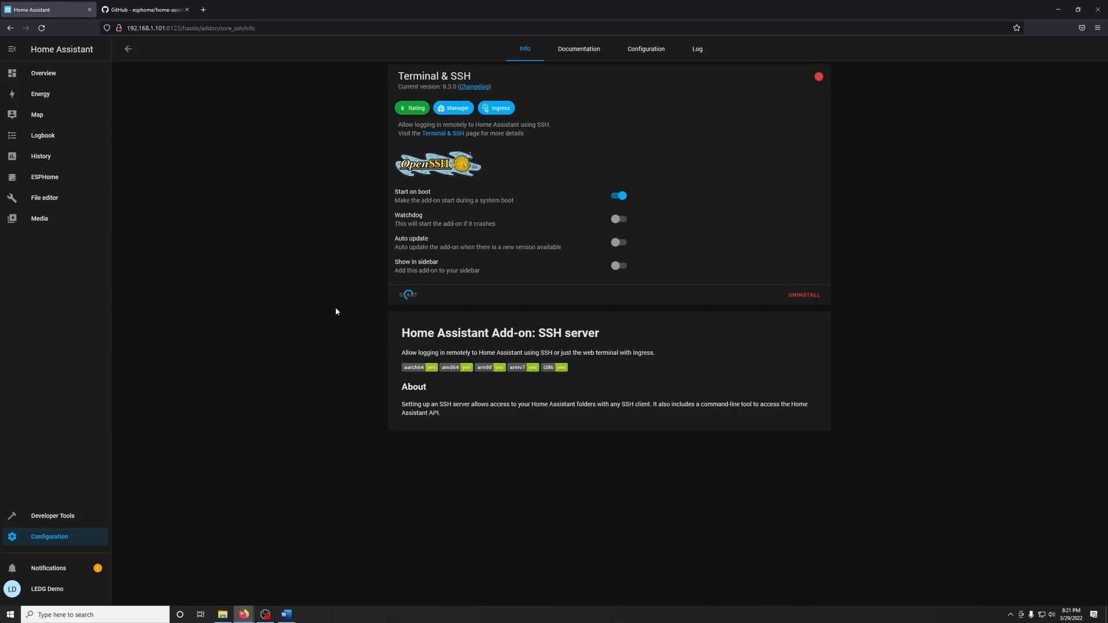
# Close the ESPHome GitHub page, search the web for "hacs download" and open the HACS Download page.
pyautogui.click(186, 9)
pyautogui.hotkey('ctrl', 't')
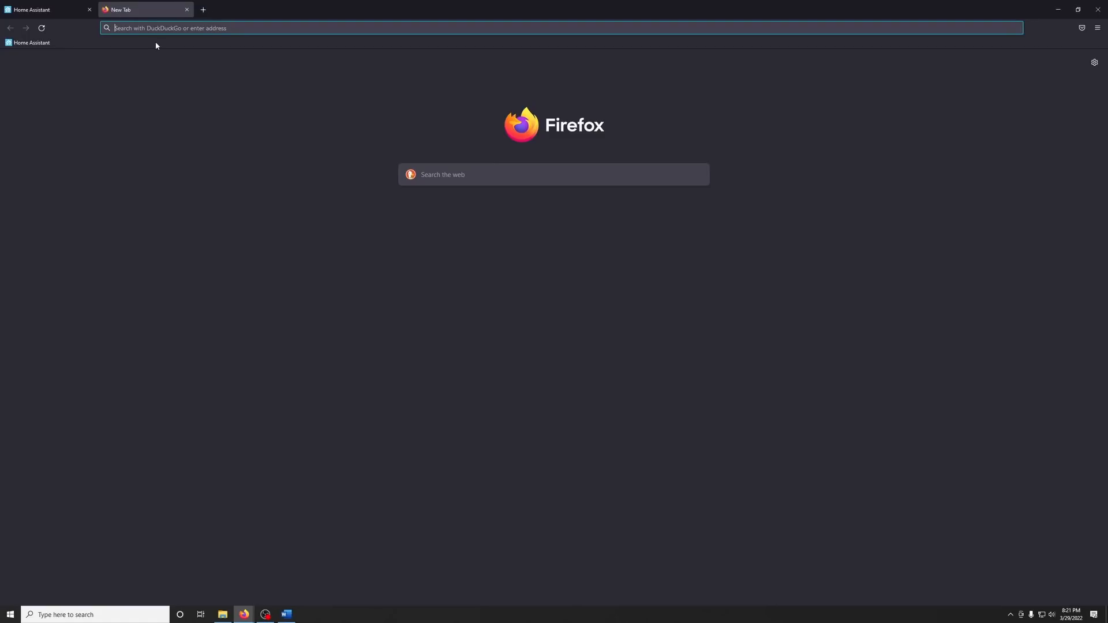
pyautogui.write('hacs download')
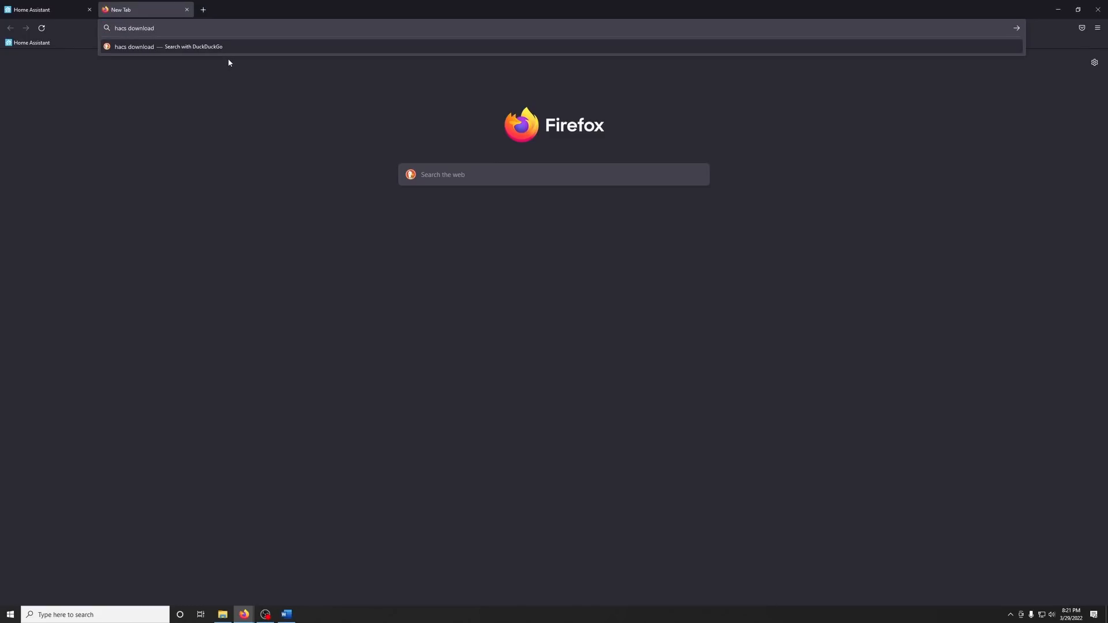
pyautogui.press('Return')
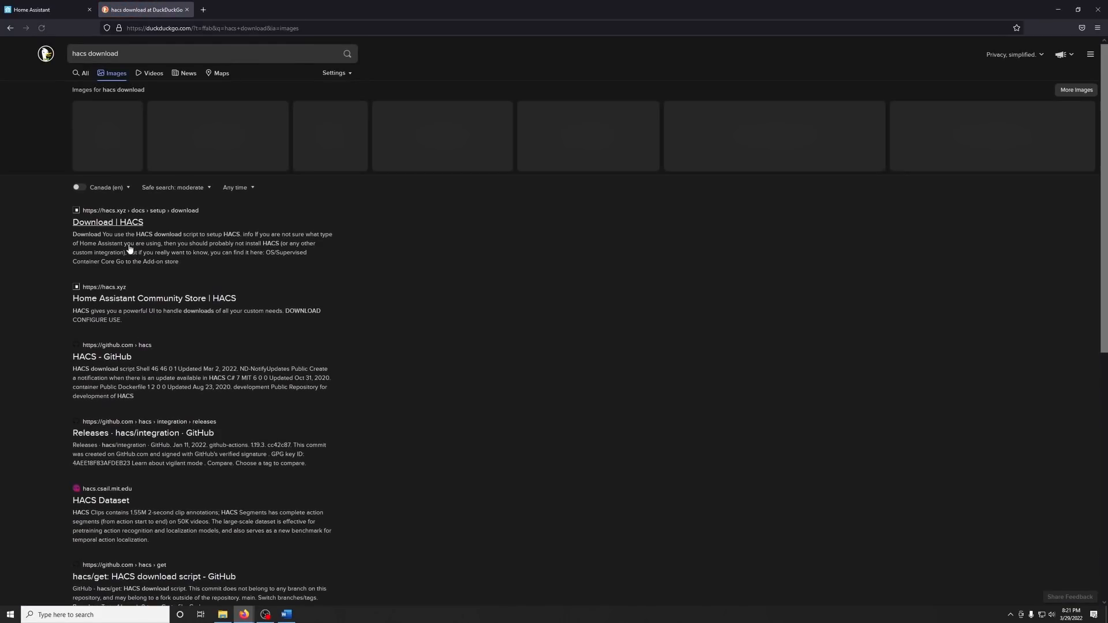
pyautogui.click(128, 223)
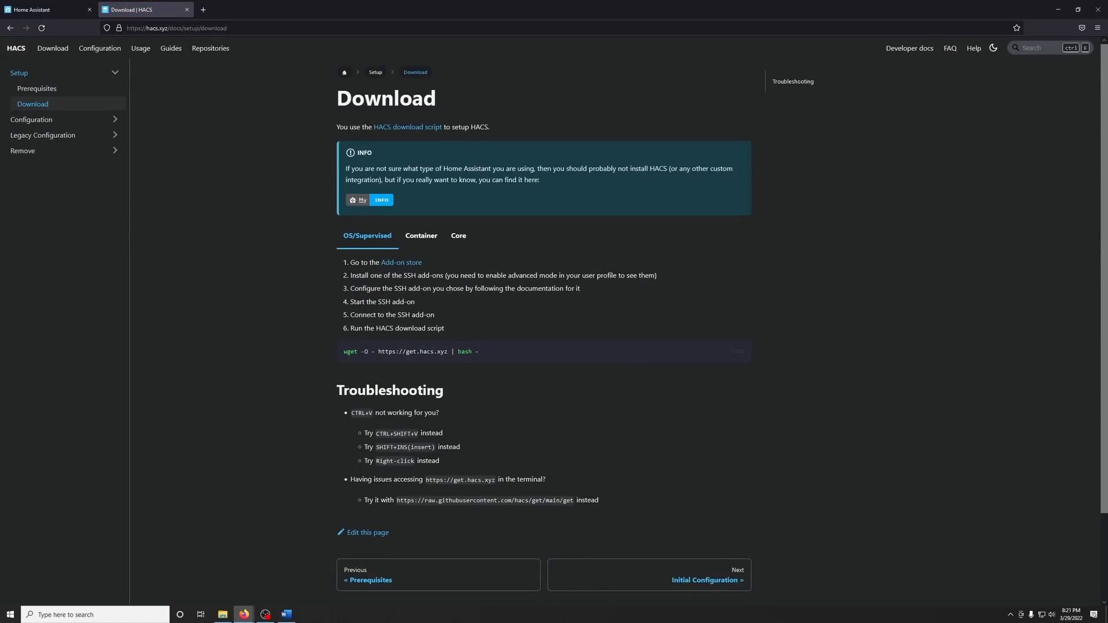
# Copy the OS/Supervised HACS download script command from the Download page.
pyautogui.click(738, 351)
pyautogui.moveTo(485, 352); pyautogui.dragTo(434, 353)
pyautogui.click(589, 335)
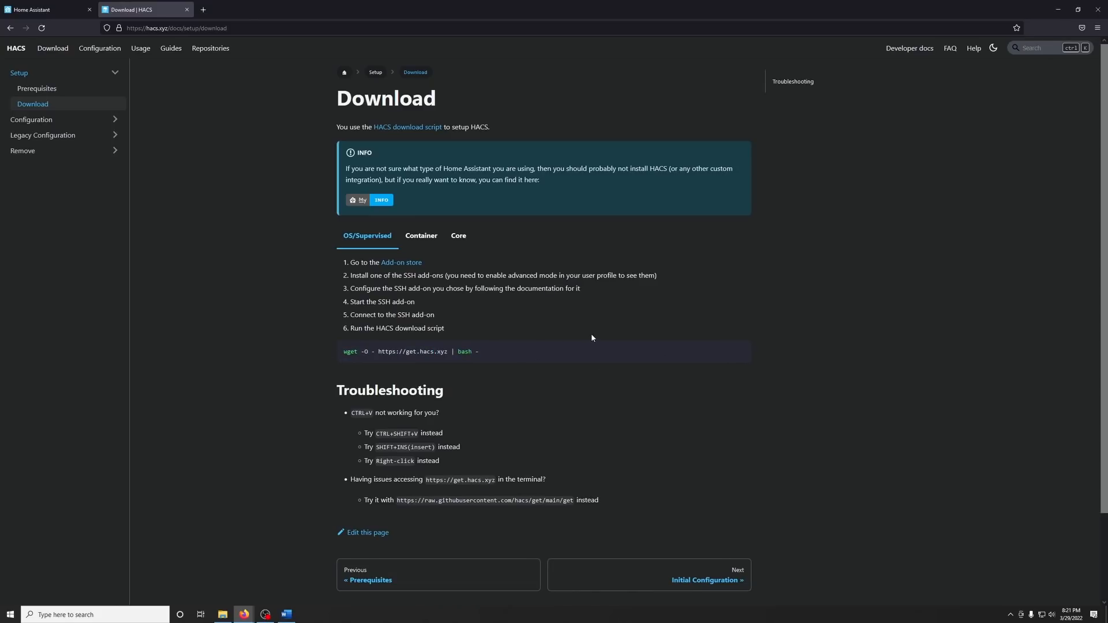
pyautogui.click(63, 12)
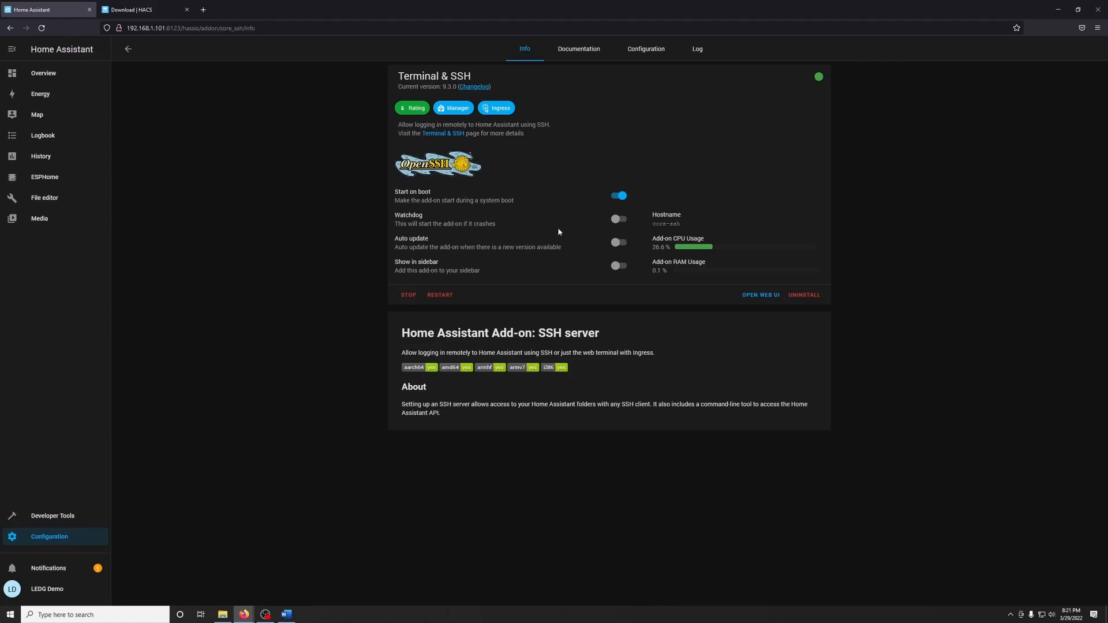
pyautogui.click(750, 295)
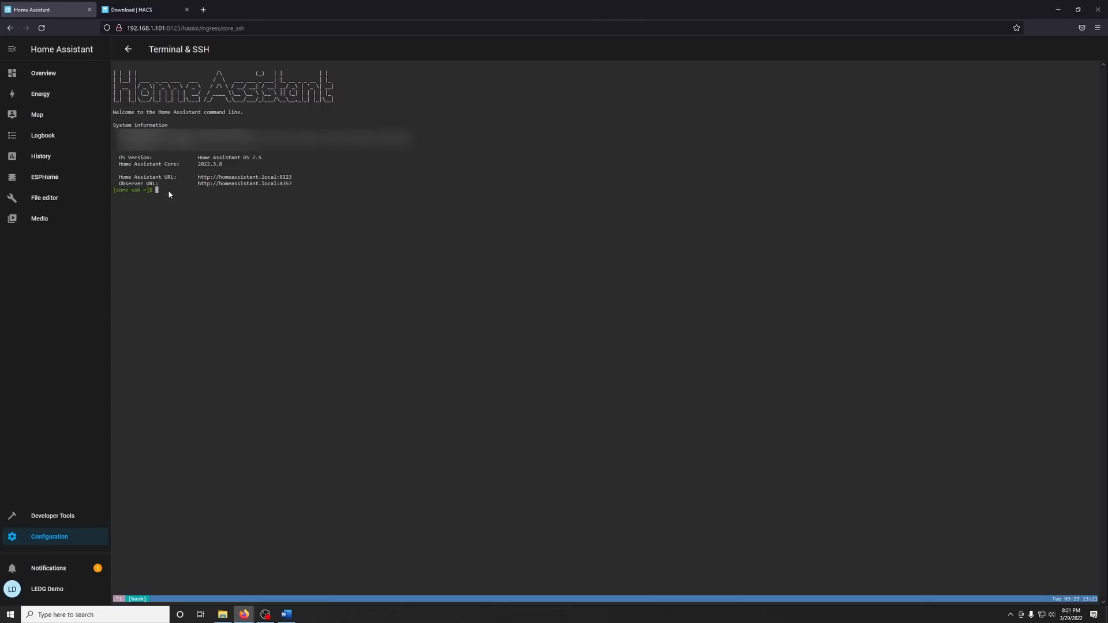
pyautogui.hotkey('ctrl', 'v')
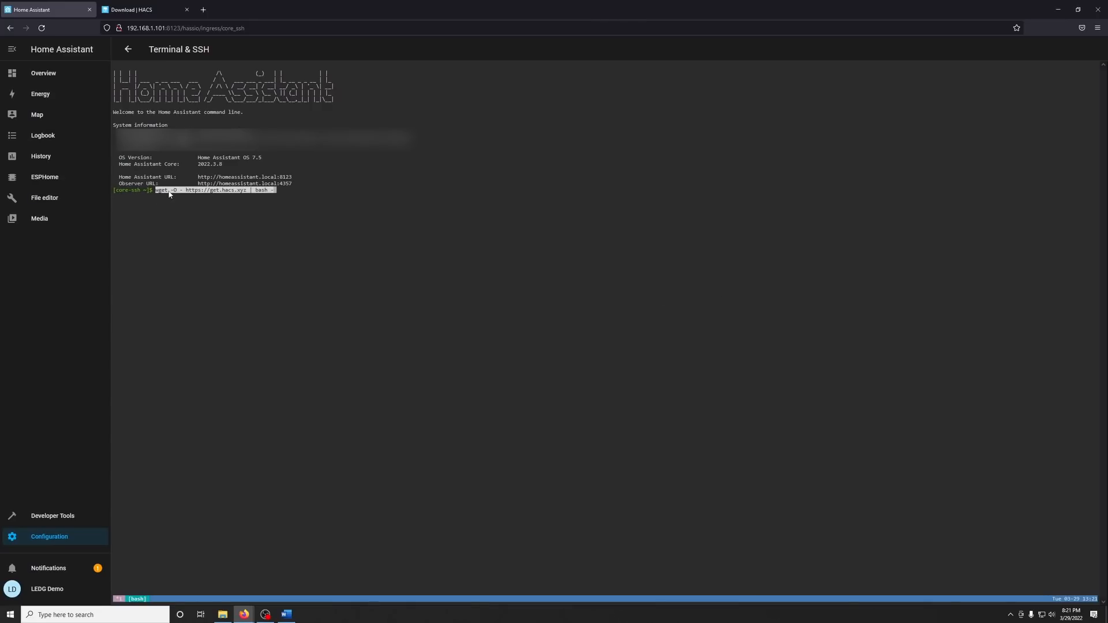
pyautogui.press('Return')
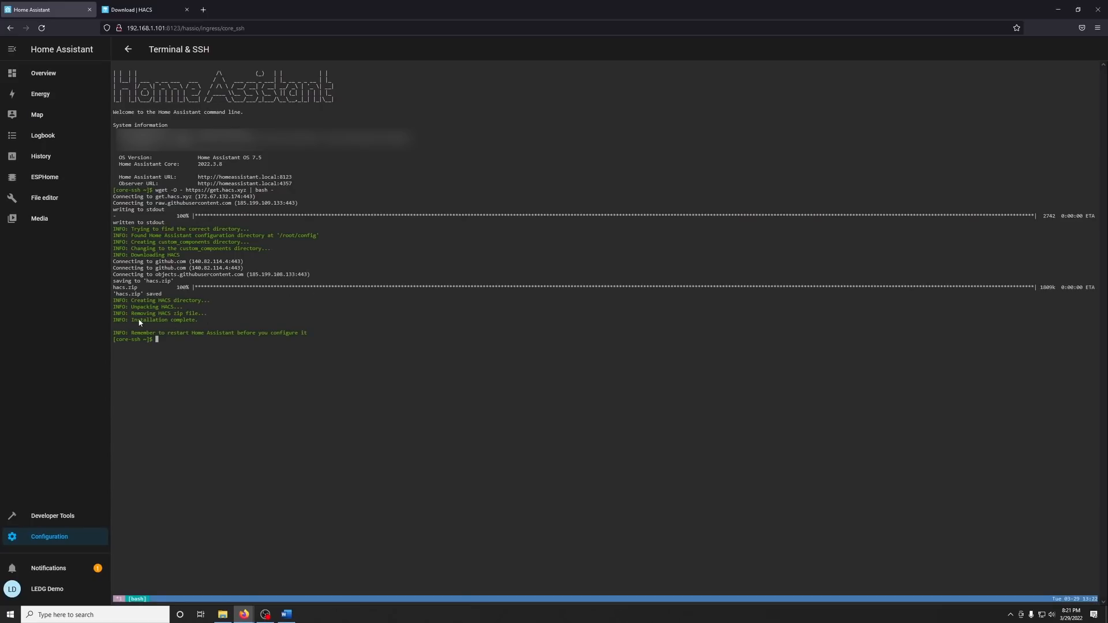
pyautogui.moveTo(141, 321); pyautogui.dragTo(303, 339)
pyautogui.click(64, 543)
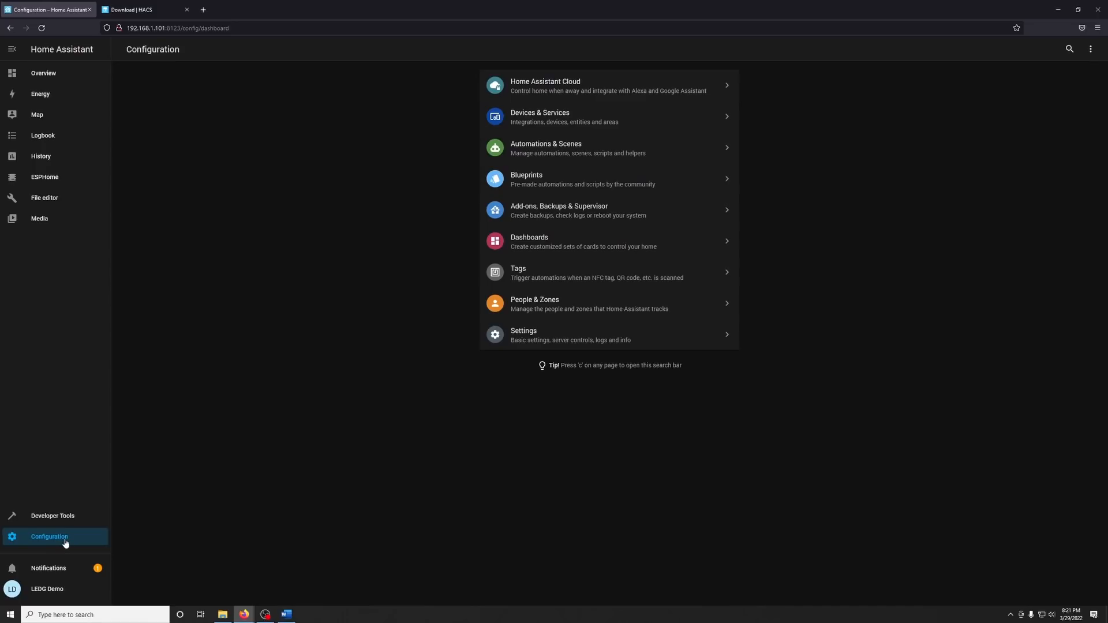
pyautogui.click(502, 340)
pyautogui.click(670, 180)
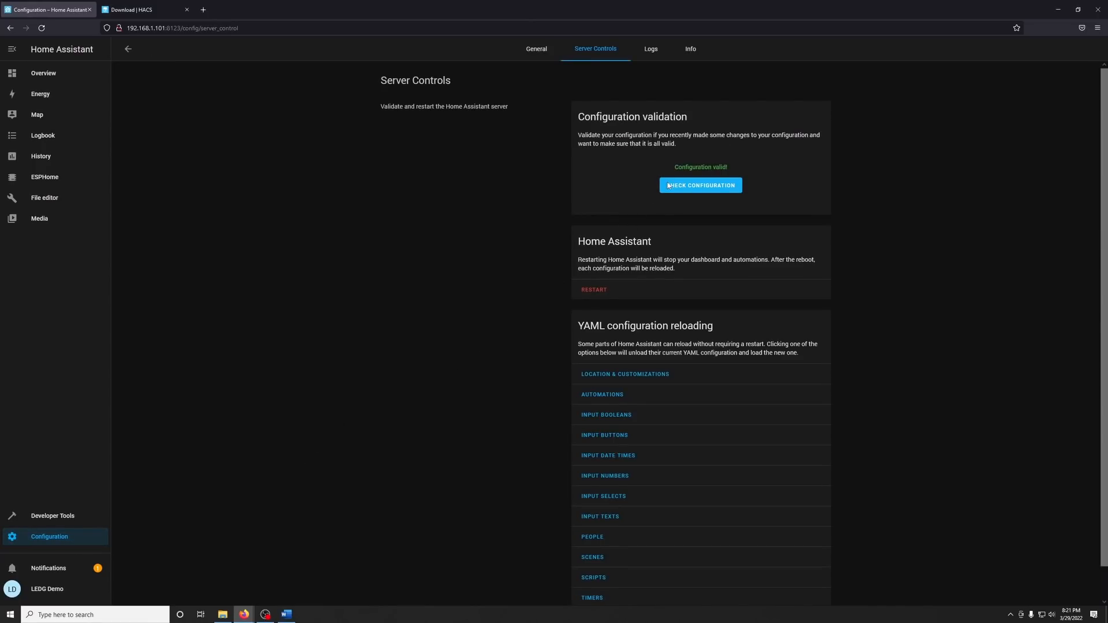
pyautogui.moveTo(679, 167); pyautogui.dragTo(722, 168)
pyautogui.click(748, 169)
pyautogui.click(586, 291)
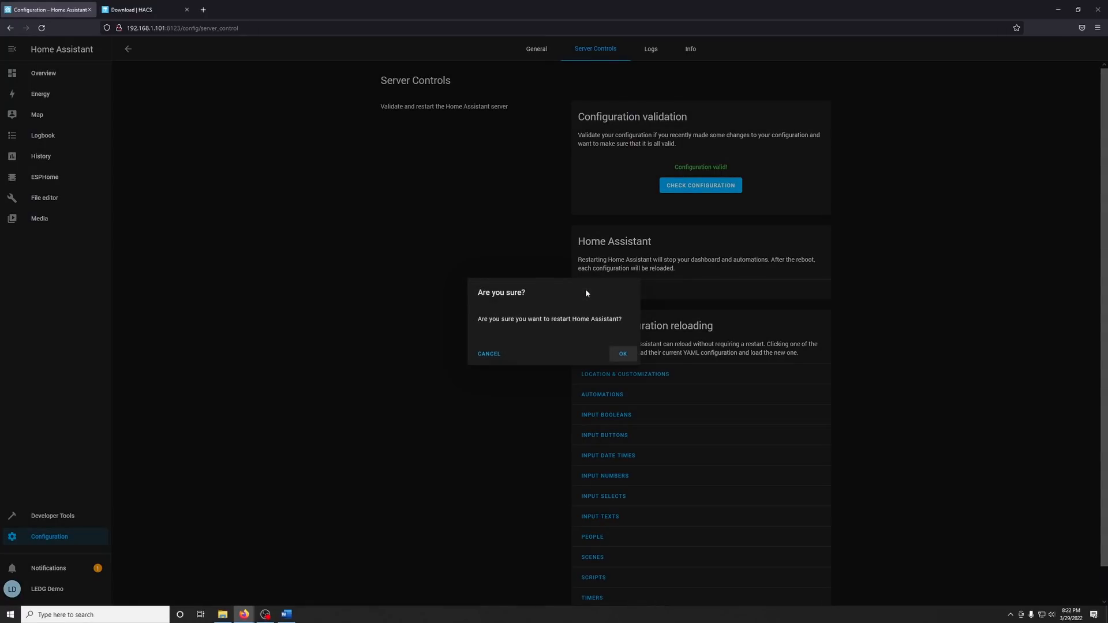
pyautogui.click(623, 355)
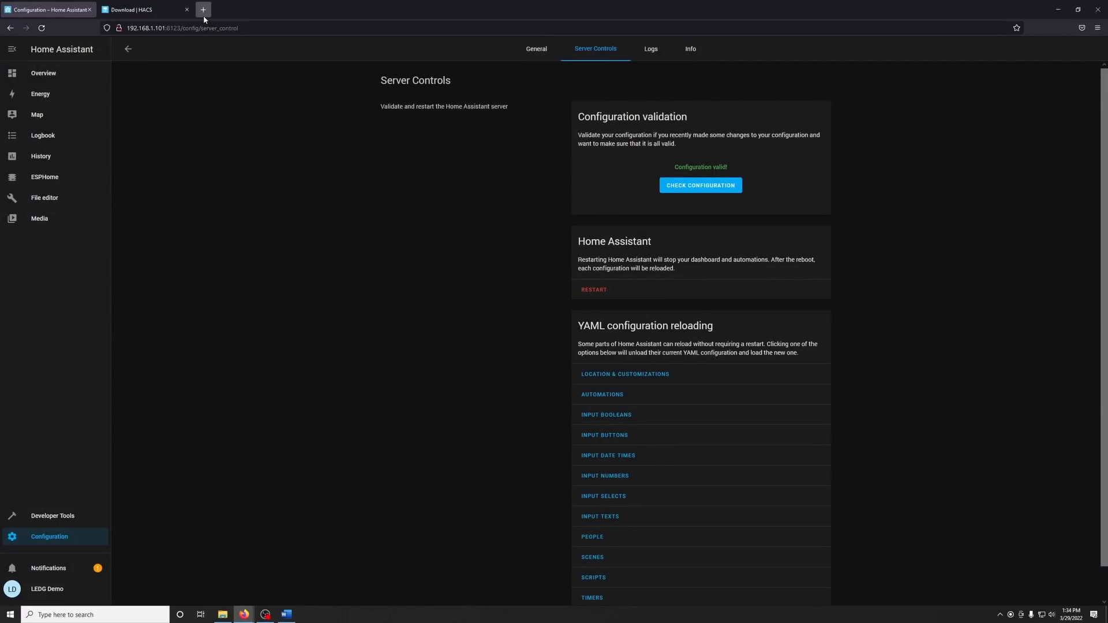
# Go to github.com in a new browser tab and open the account sign-up form.
pyautogui.click(203, 16)
pyautogui.write('github.com')
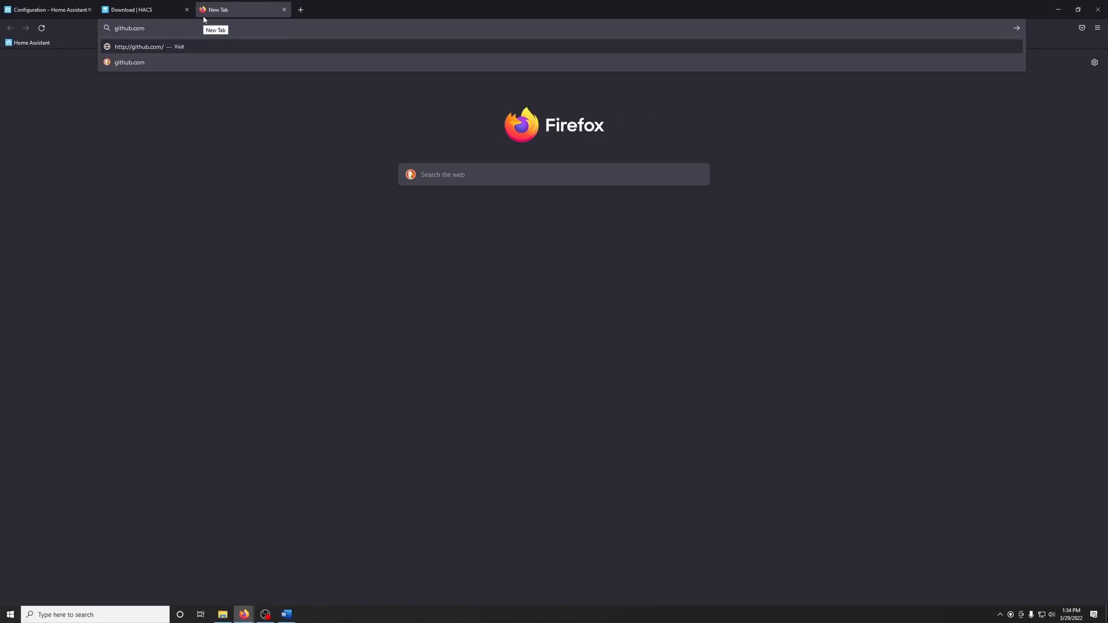
pyautogui.press('Return')
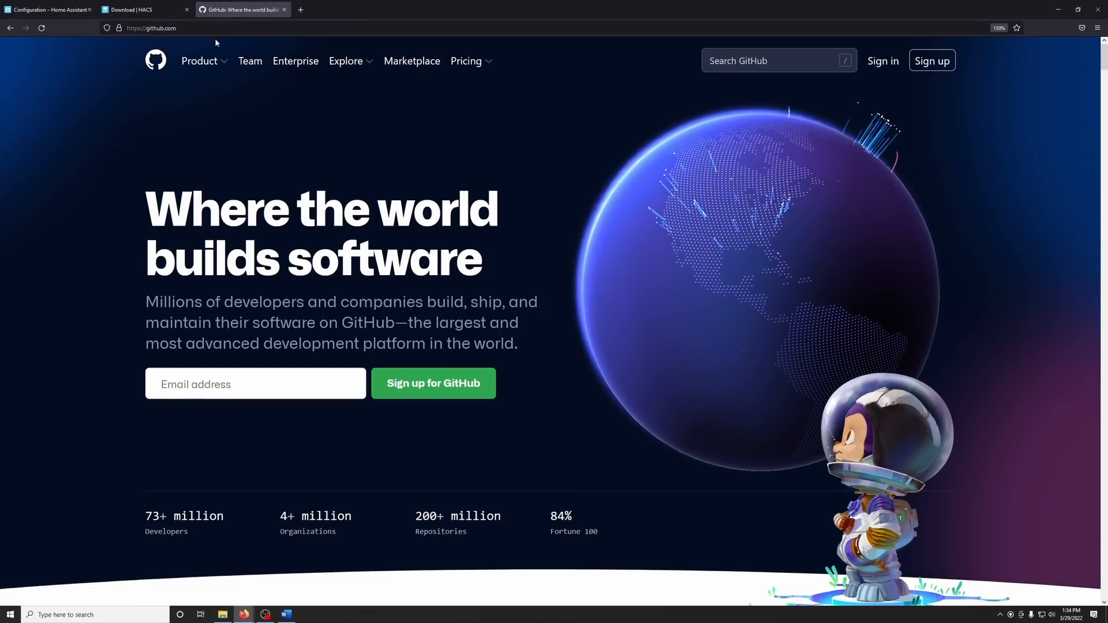
pyautogui.click(932, 63)
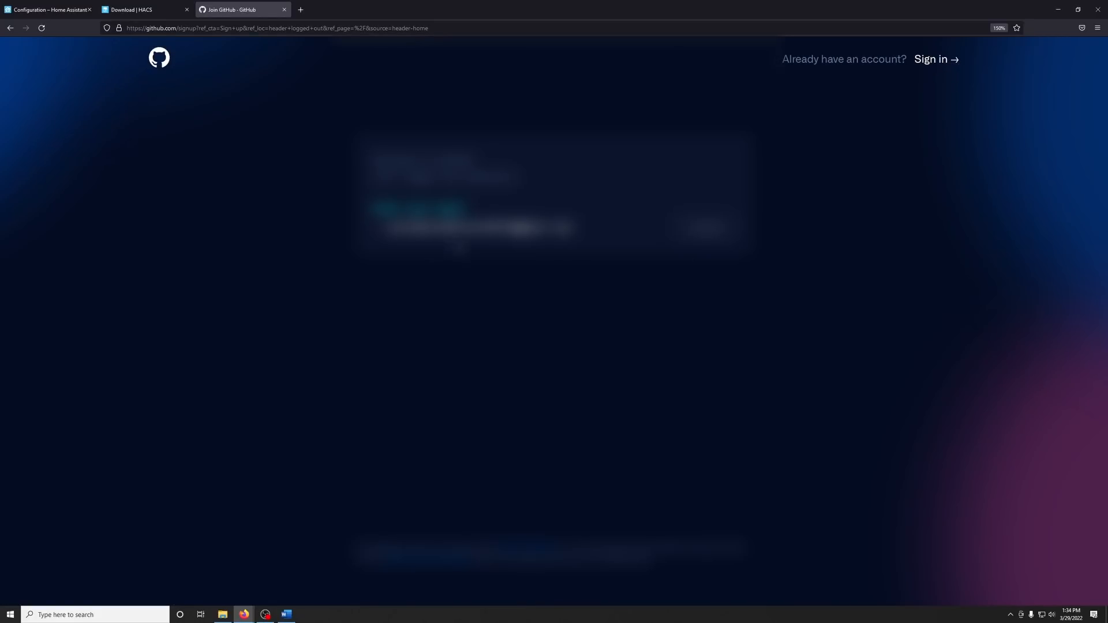
# Complete the GitHub sign-up form with the account e-mail, password and username, solve the account verification, and create the account.
pyautogui.click(700, 283)
pyautogui.write('...')
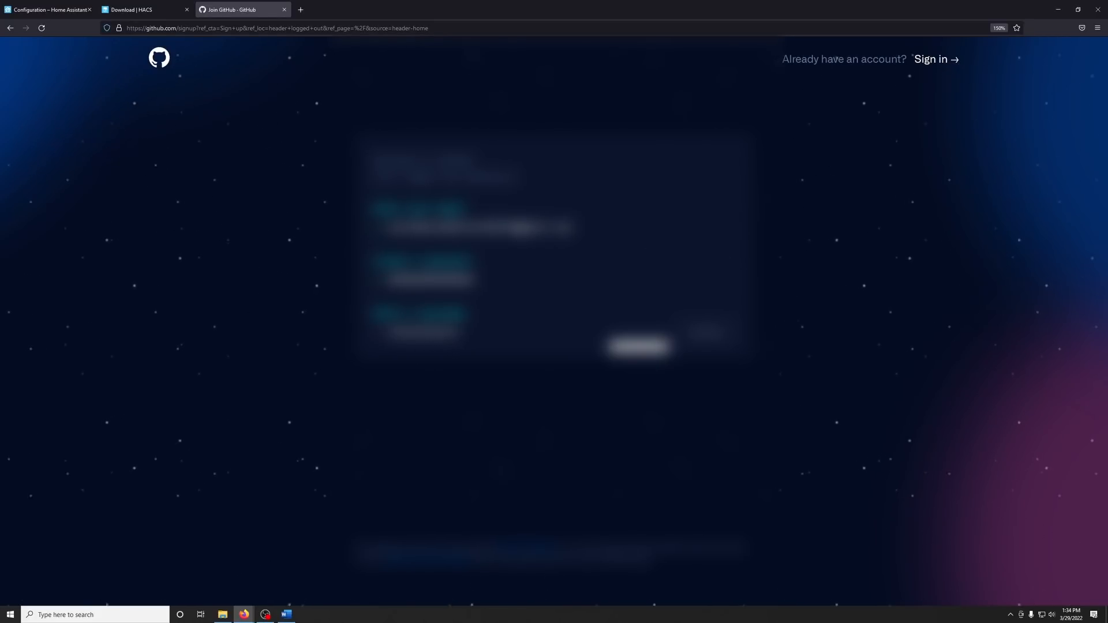
pyautogui.write('...')
pyautogui.click(699, 334)
pyautogui.click(697, 432)
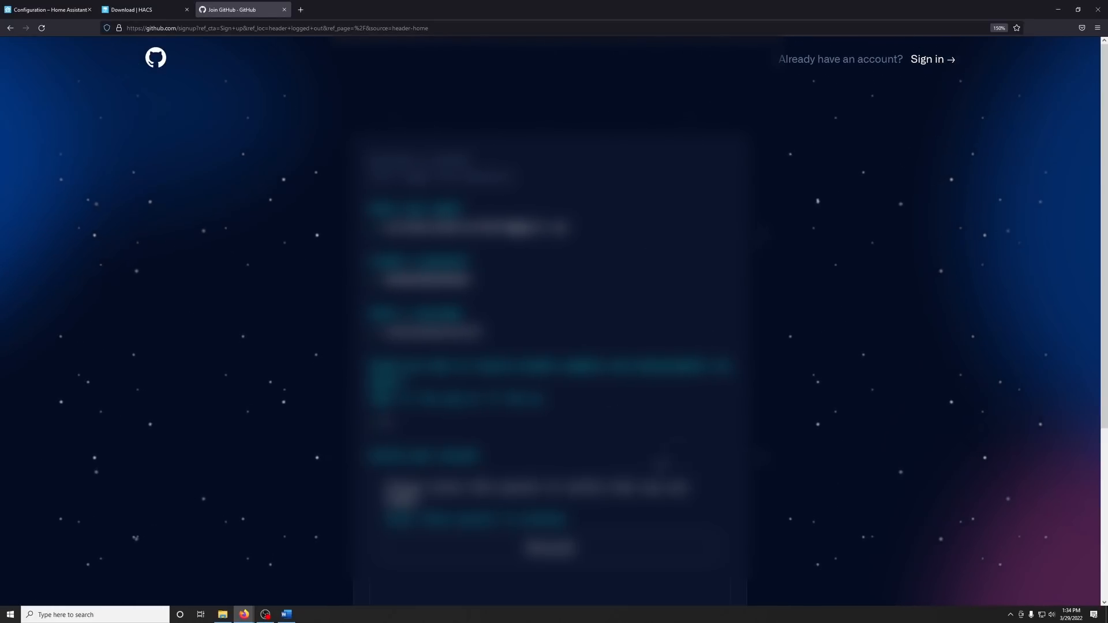
pyautogui.scroll(-4, 625, 473)
pyautogui.click(555, 324)
pyautogui.click(554, 314)
pyautogui.click(490, 374)
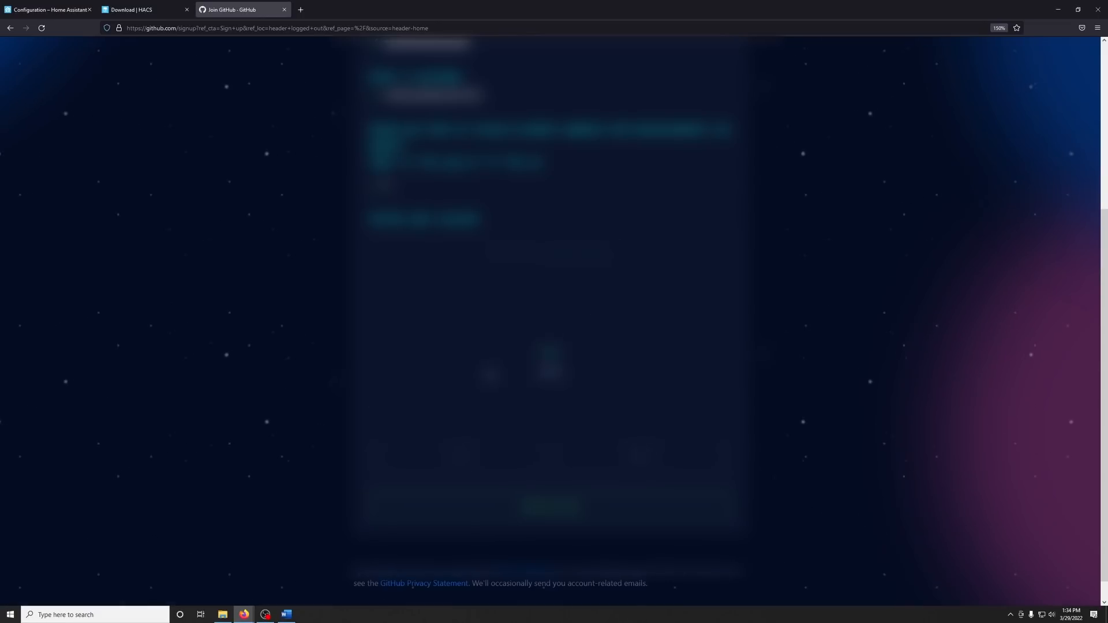
pyautogui.click(542, 504)
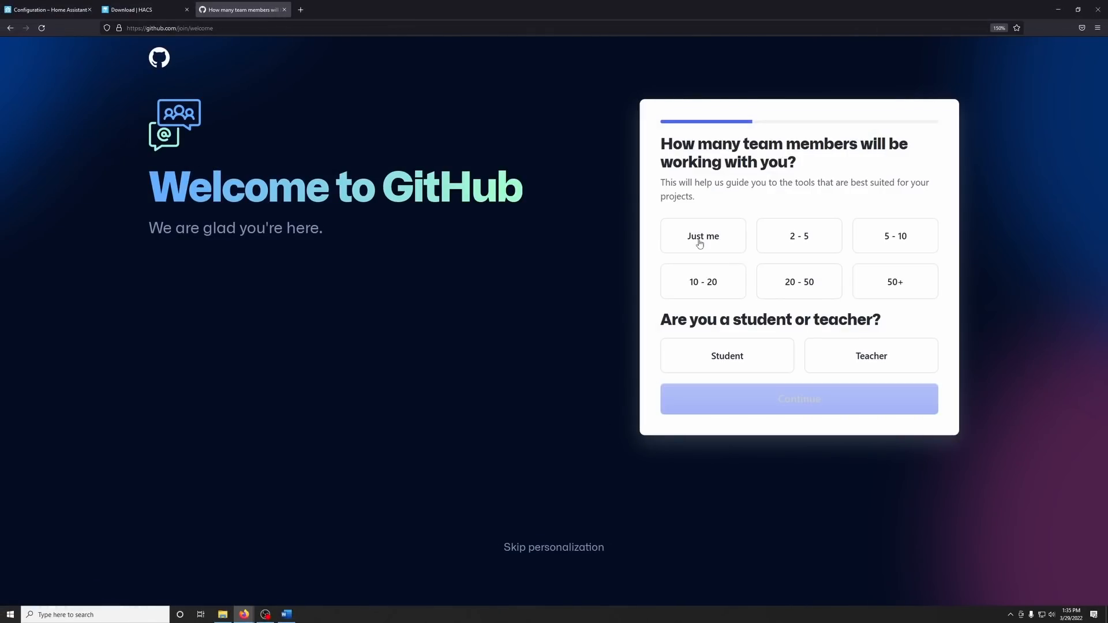
# Choose Just me as the team size in GitHub's welcome questions and continue through the plan recommendation to the dashboard.
pyautogui.click(700, 244)
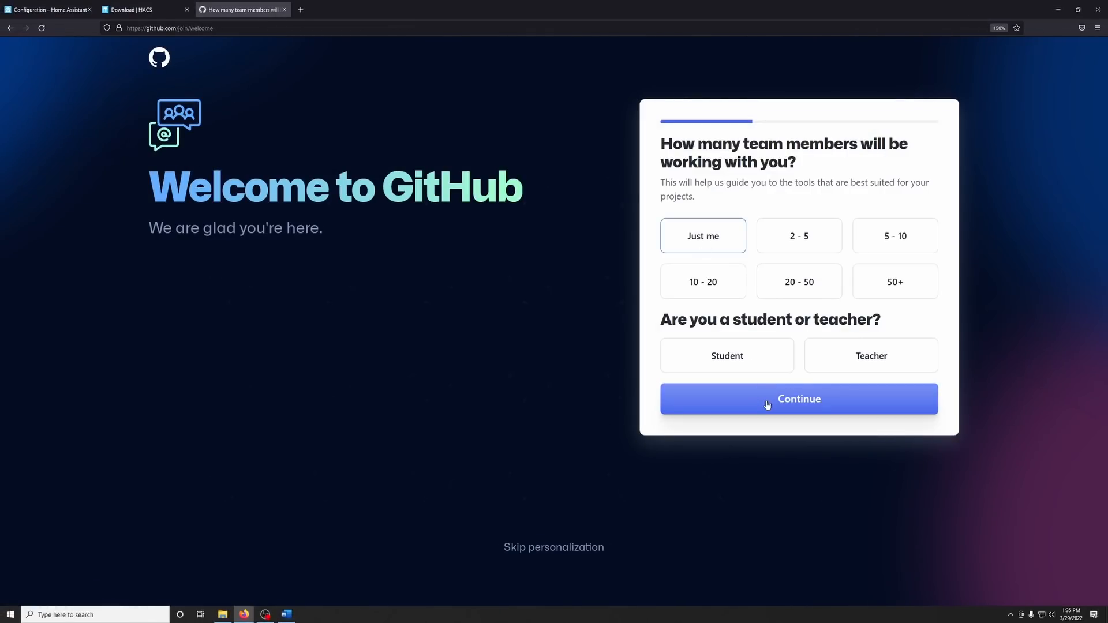
pyautogui.click(767, 404)
pyautogui.scroll(-5, 767, 404)
pyautogui.click(775, 440)
pyautogui.scroll(-5, 771, 441)
pyautogui.click(321, 532)
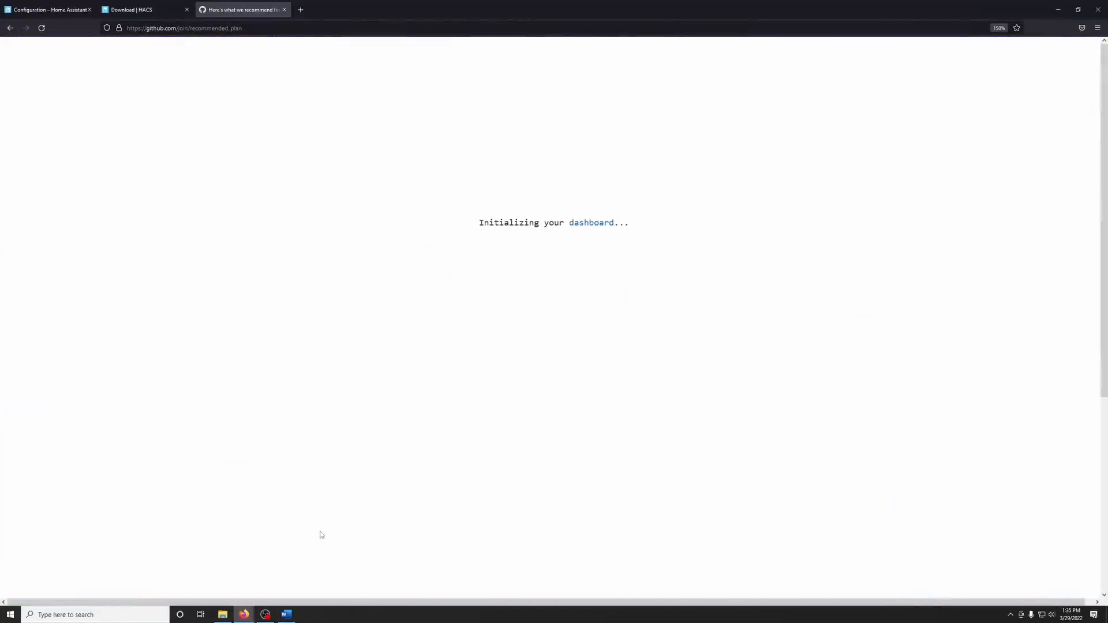
# Return to Home Assistant's integrations, search the new integrations for "hacs" and start setting up HACS.
pyautogui.click(75, 11)
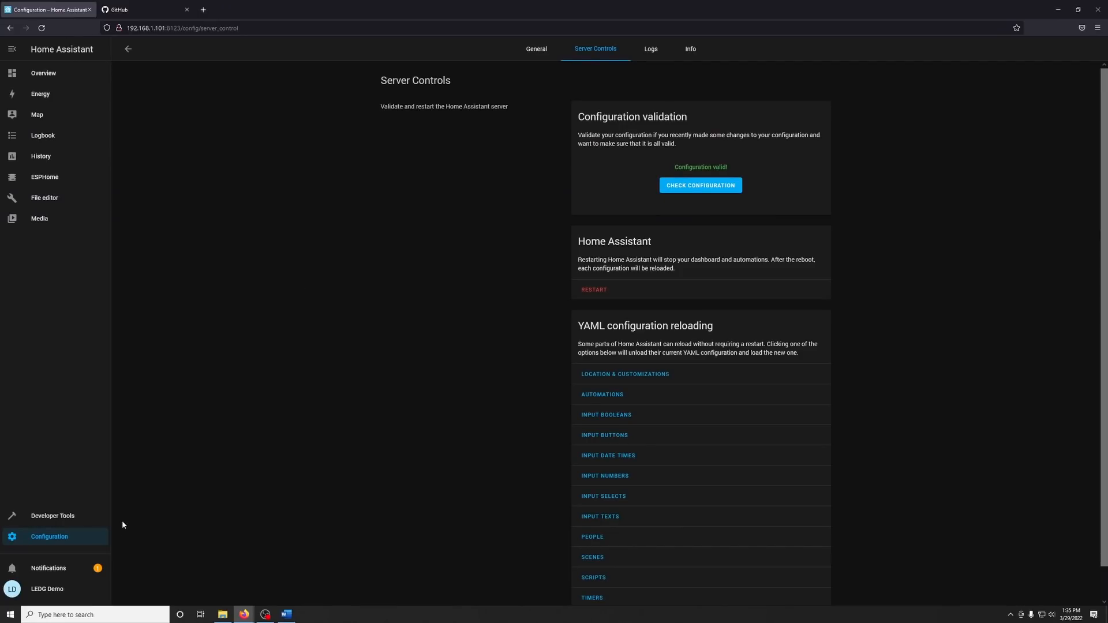
pyautogui.click(84, 540)
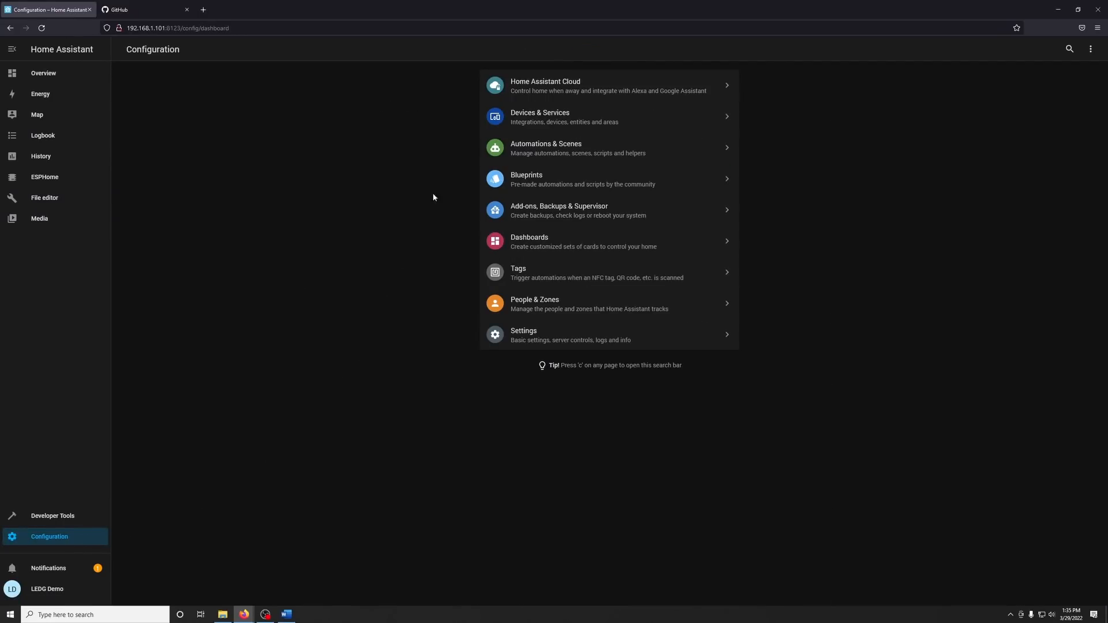
pyautogui.click(529, 119)
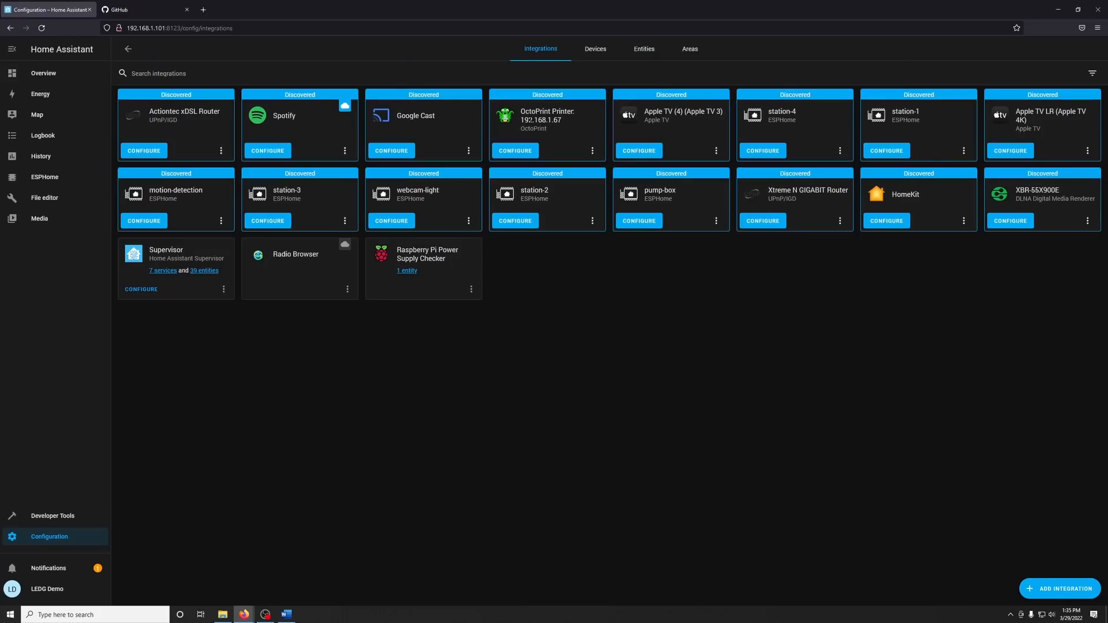
pyautogui.click(1057, 589)
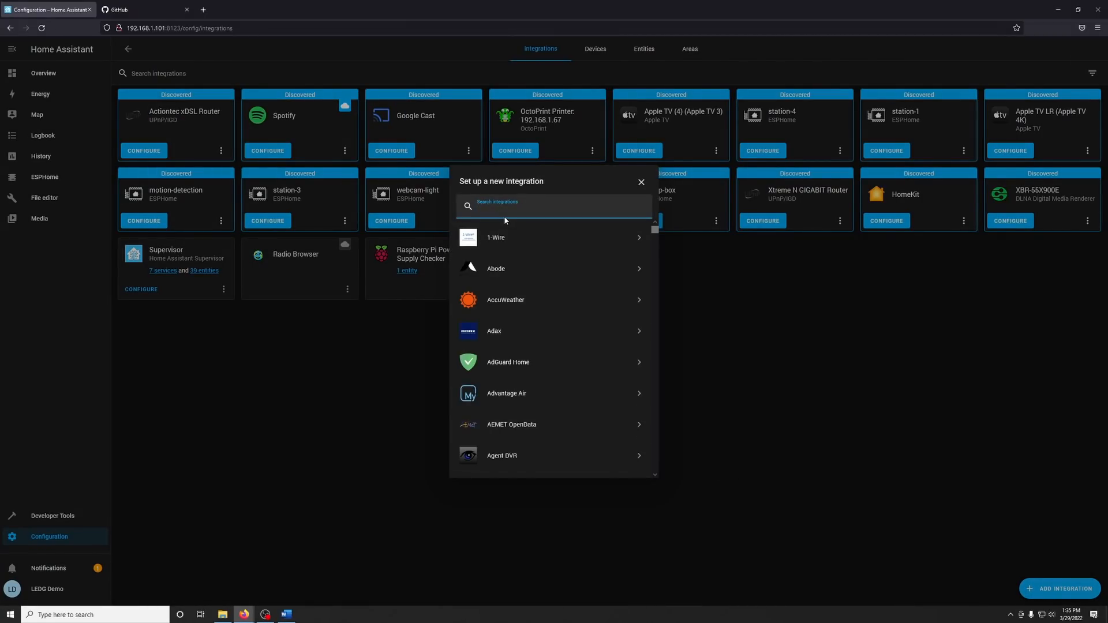
pyautogui.write('hacs')
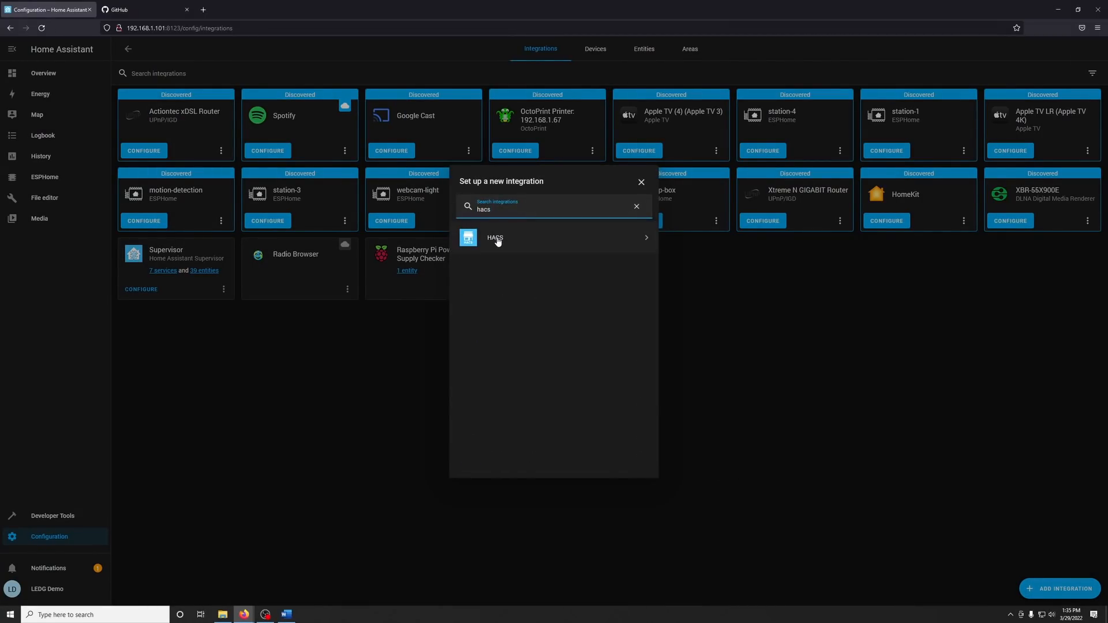
pyautogui.click(497, 238)
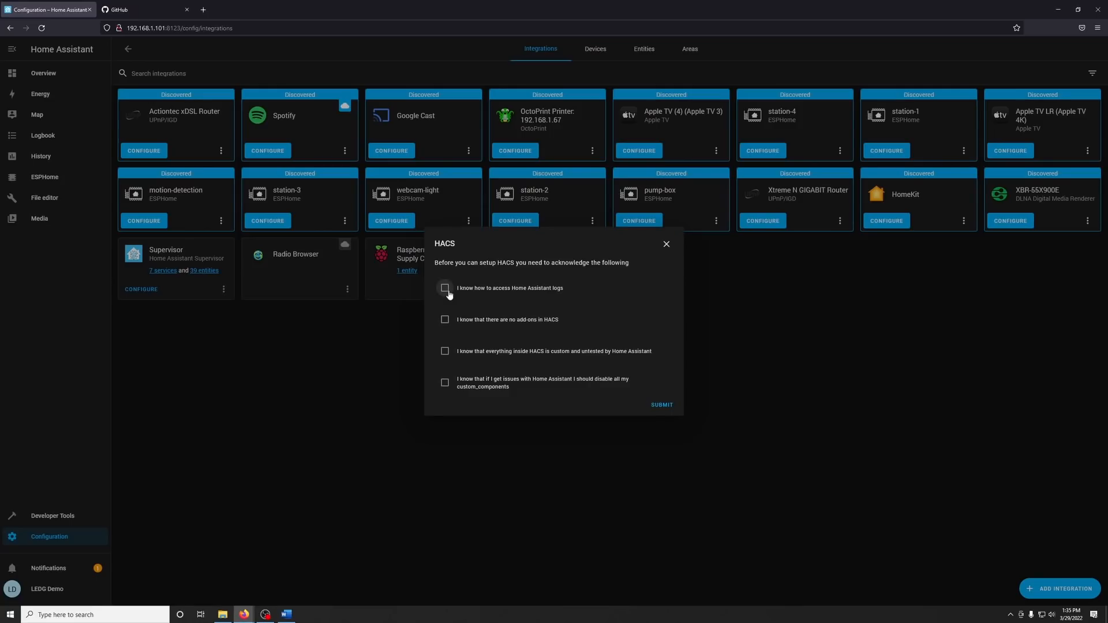
# Acknowledge all four HACS setup statements and submit them.
pyautogui.click(445, 320)
pyautogui.click(445, 351)
pyautogui.click(445, 383)
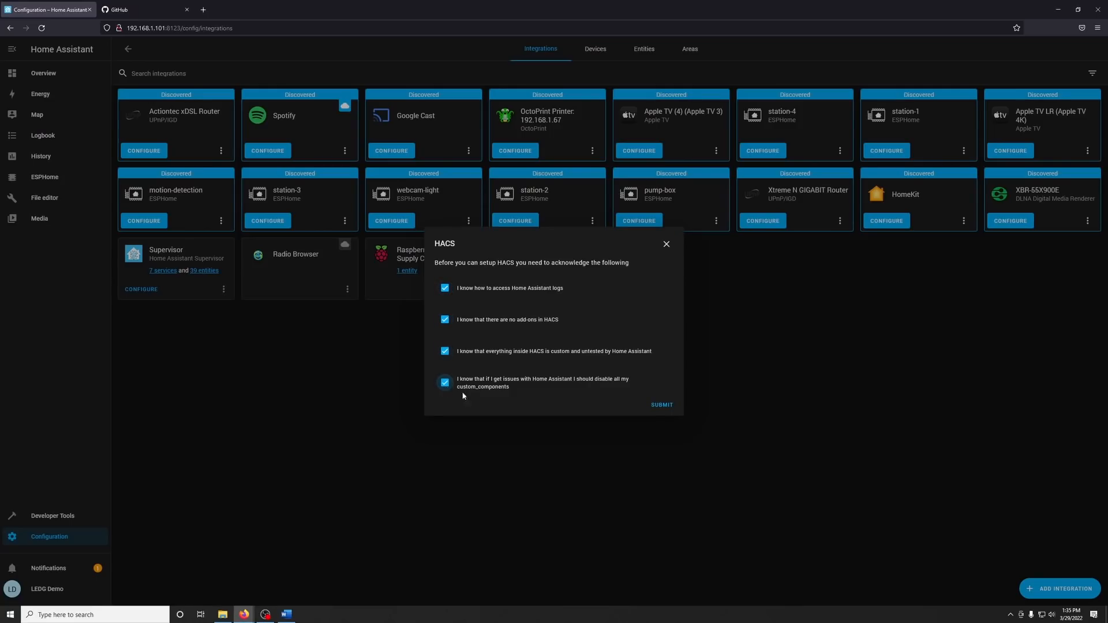
pyautogui.click(664, 406)
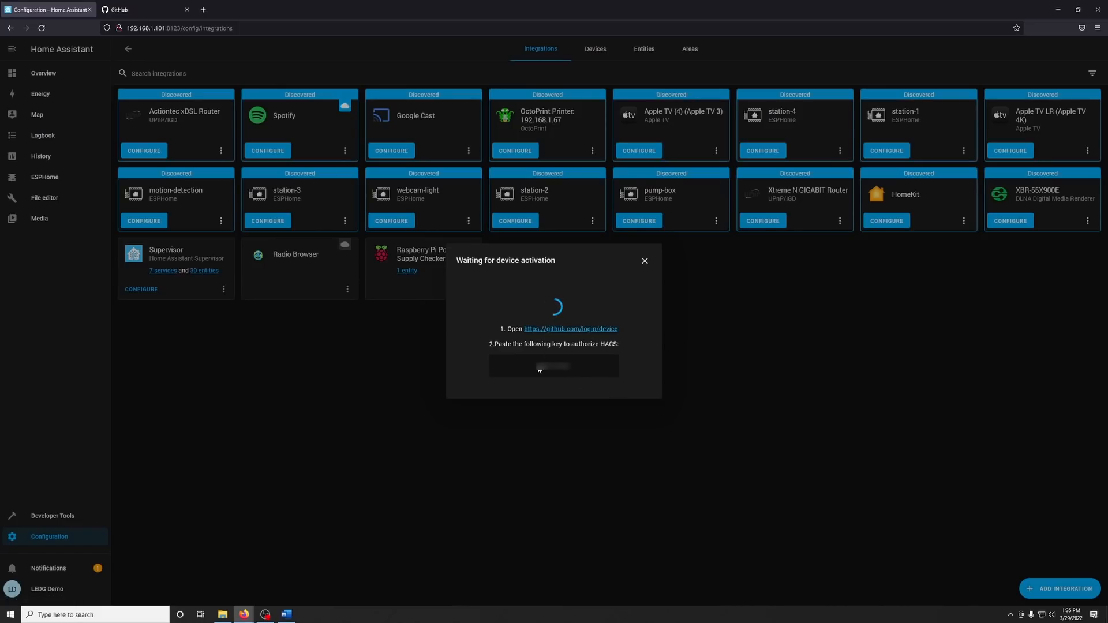
# Copy the HACS device activation key and open the linked GitHub device login page.
pyautogui.rightClick(560, 366)
pyautogui.click(569, 375)
pyautogui.click(584, 332)
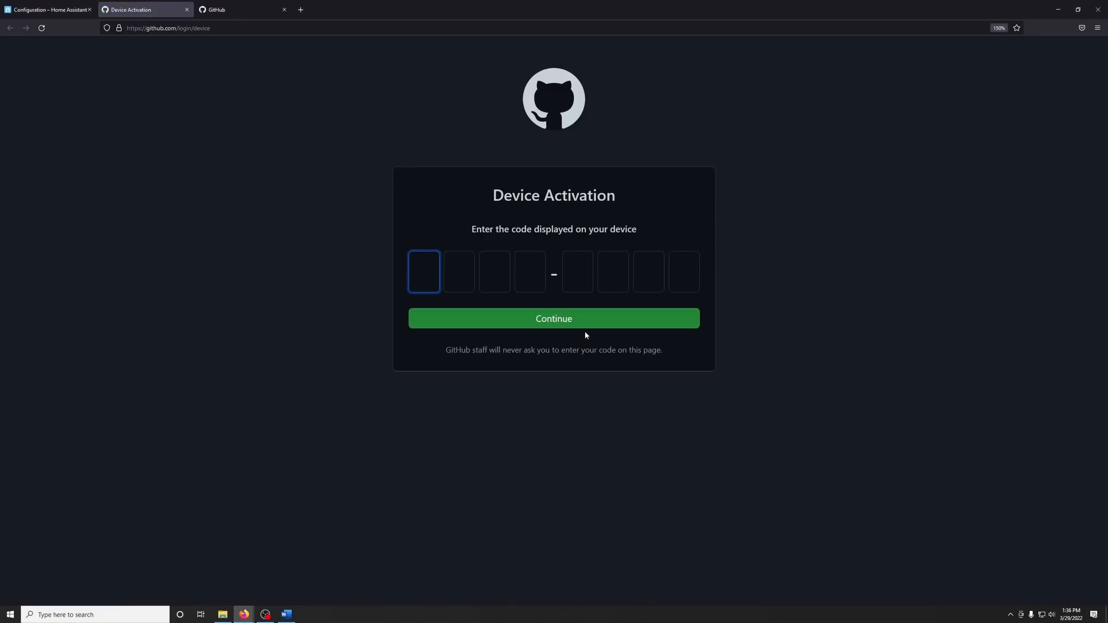
# Paste the activation code into GitHub's device activation form and authorize HACS.
pyautogui.rightClick(426, 290)
pyautogui.click(448, 342)
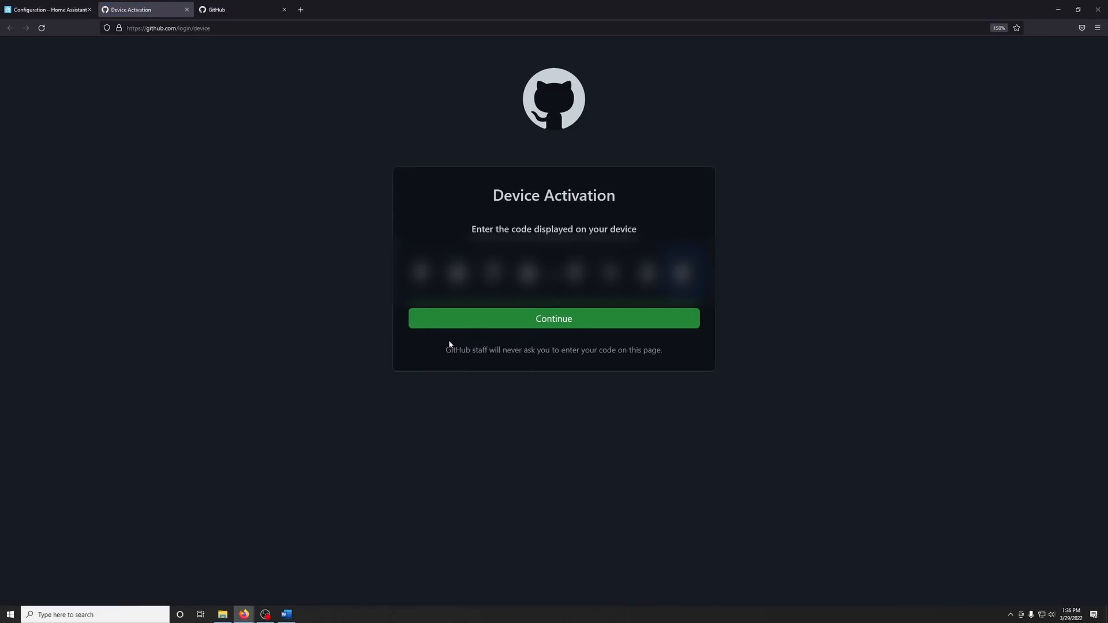
pyautogui.click(528, 322)
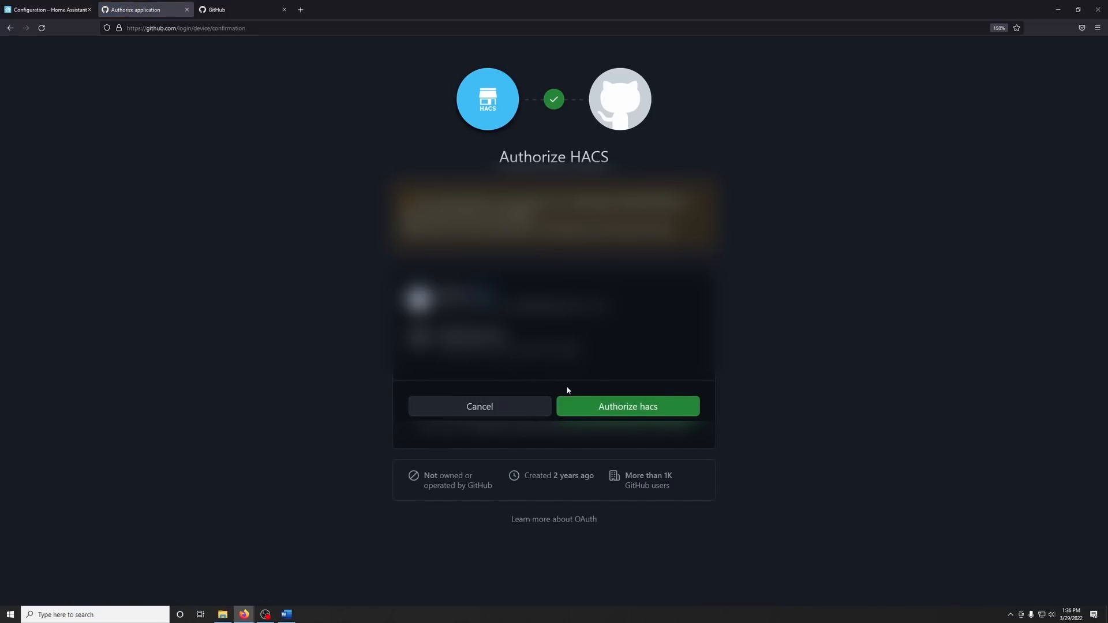
pyautogui.click(607, 407)
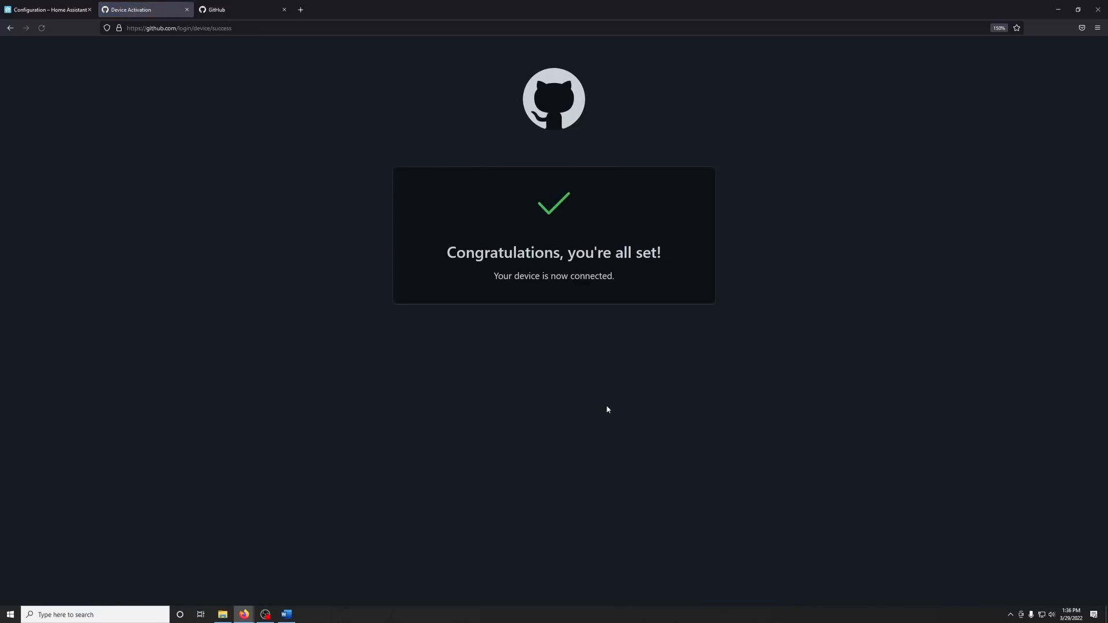